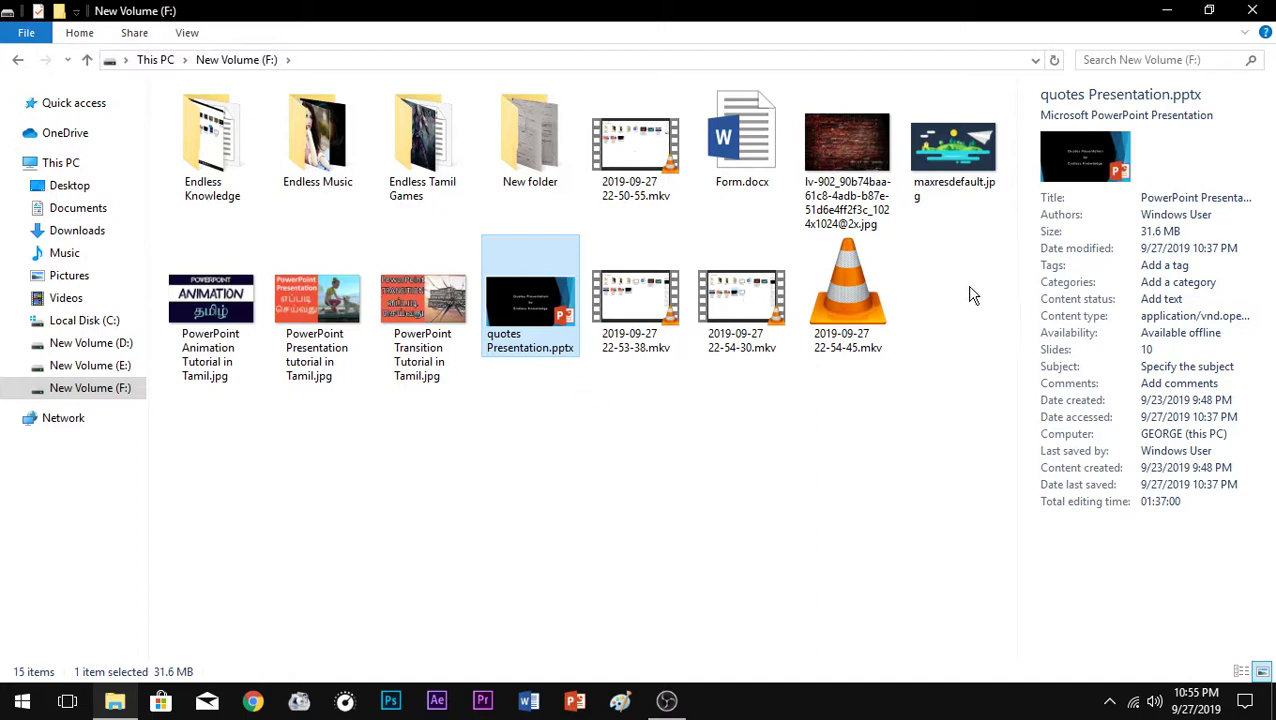
click(868, 190)
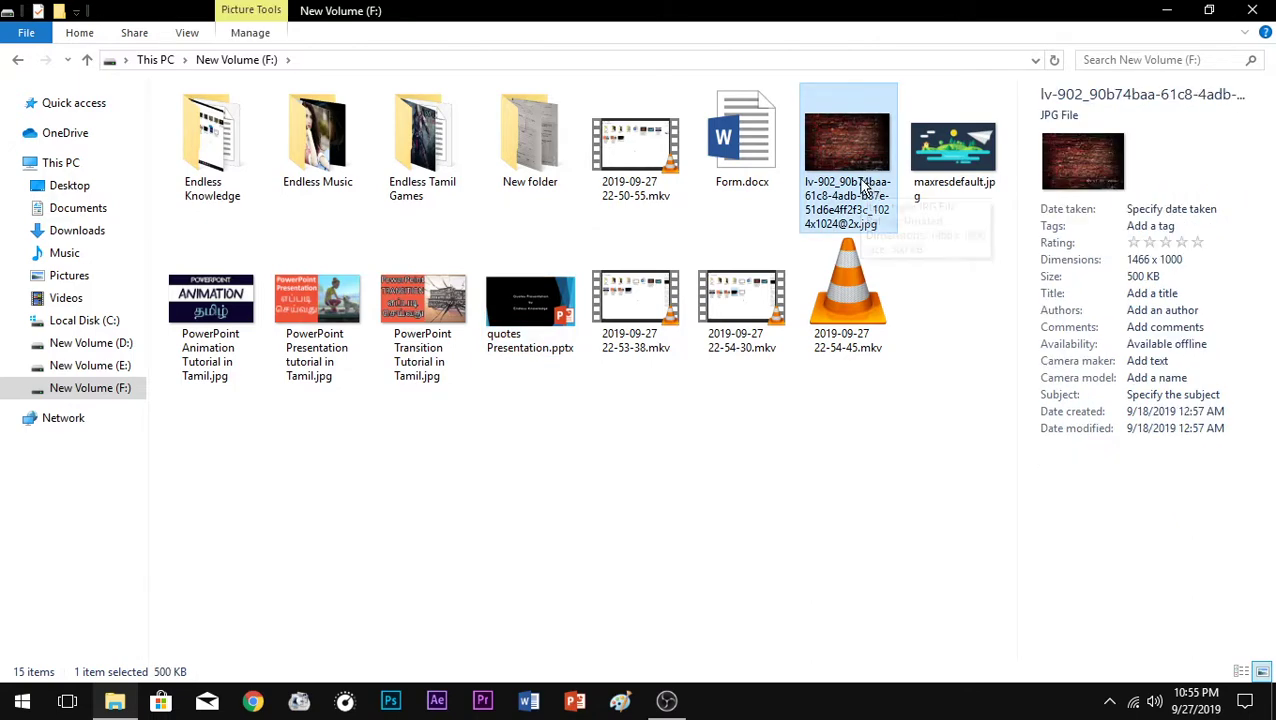
right_click(862, 188)
click(917, 667)
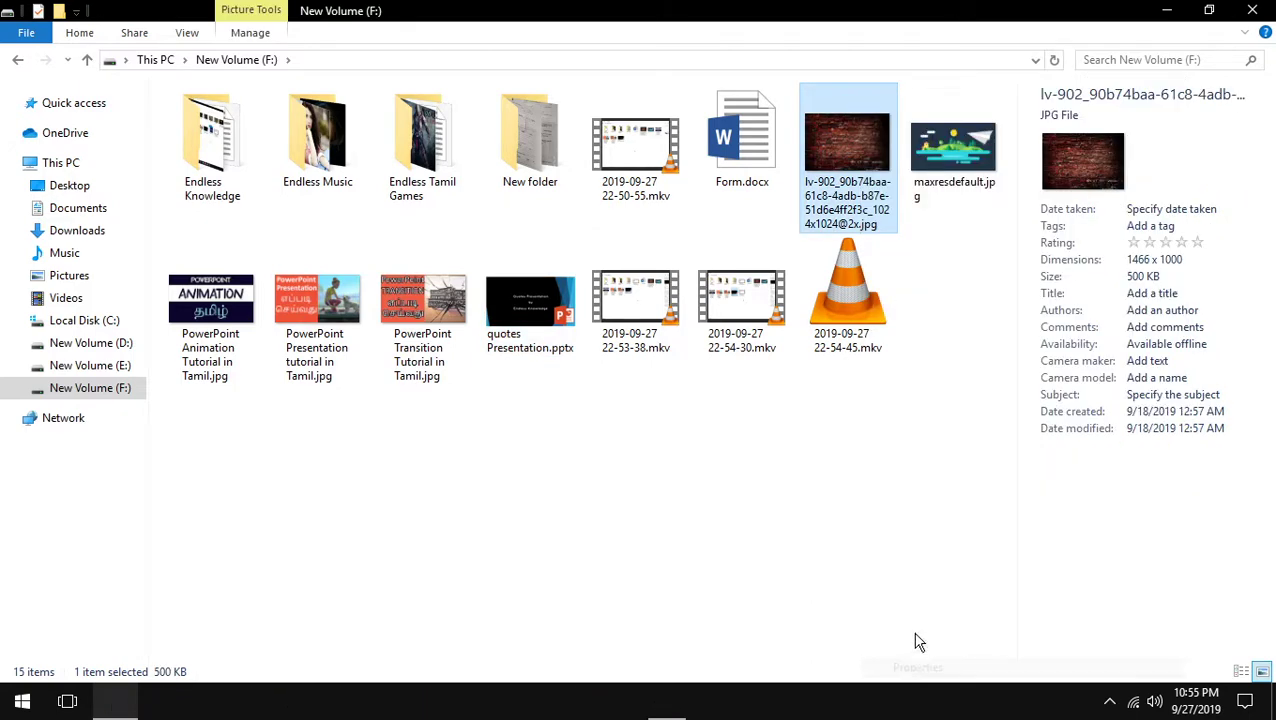
drag(998, 302, 1016, 303)
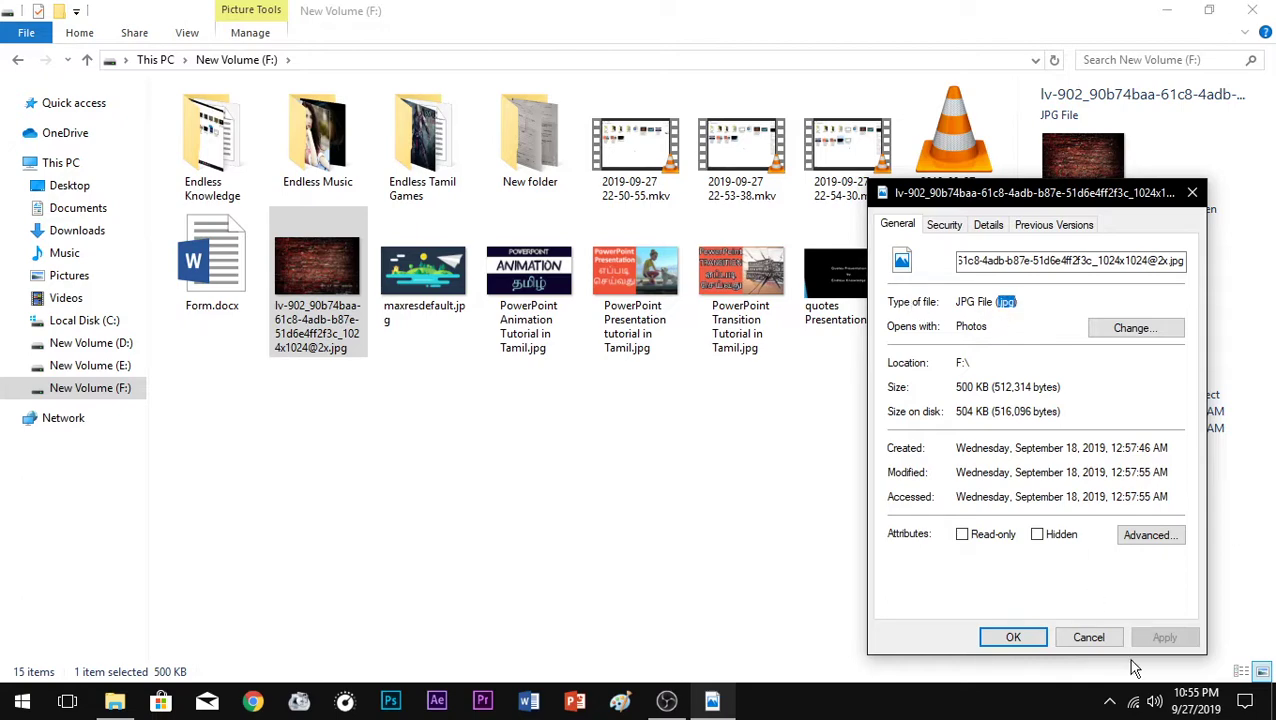
click(1090, 637)
click(829, 284)
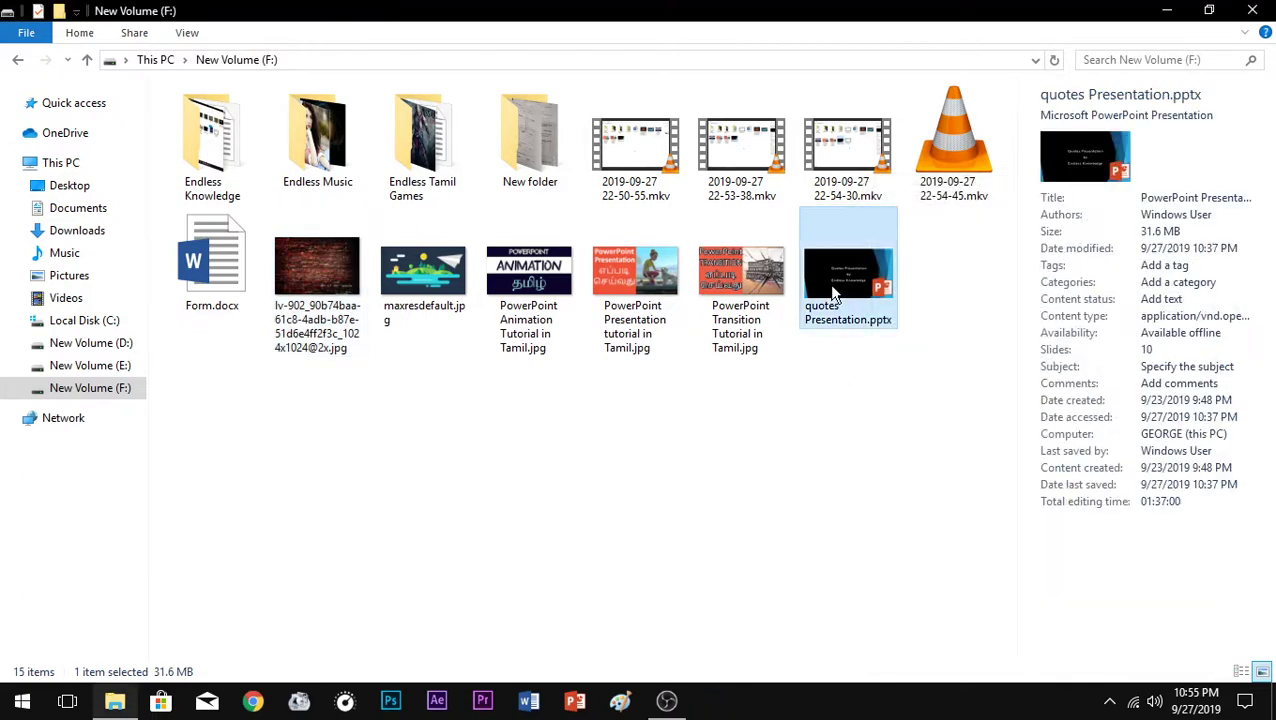
right_click(829, 284)
click(889, 667)
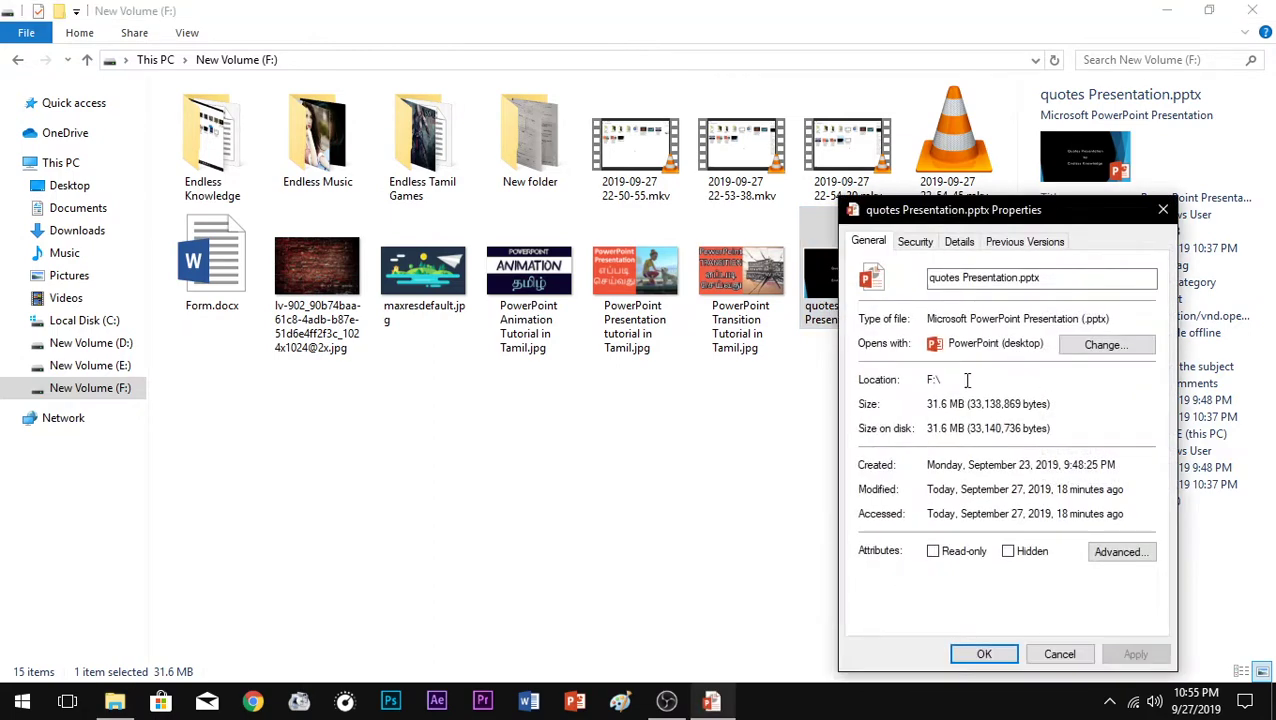
drag(1082, 319, 1107, 321)
click(1058, 652)
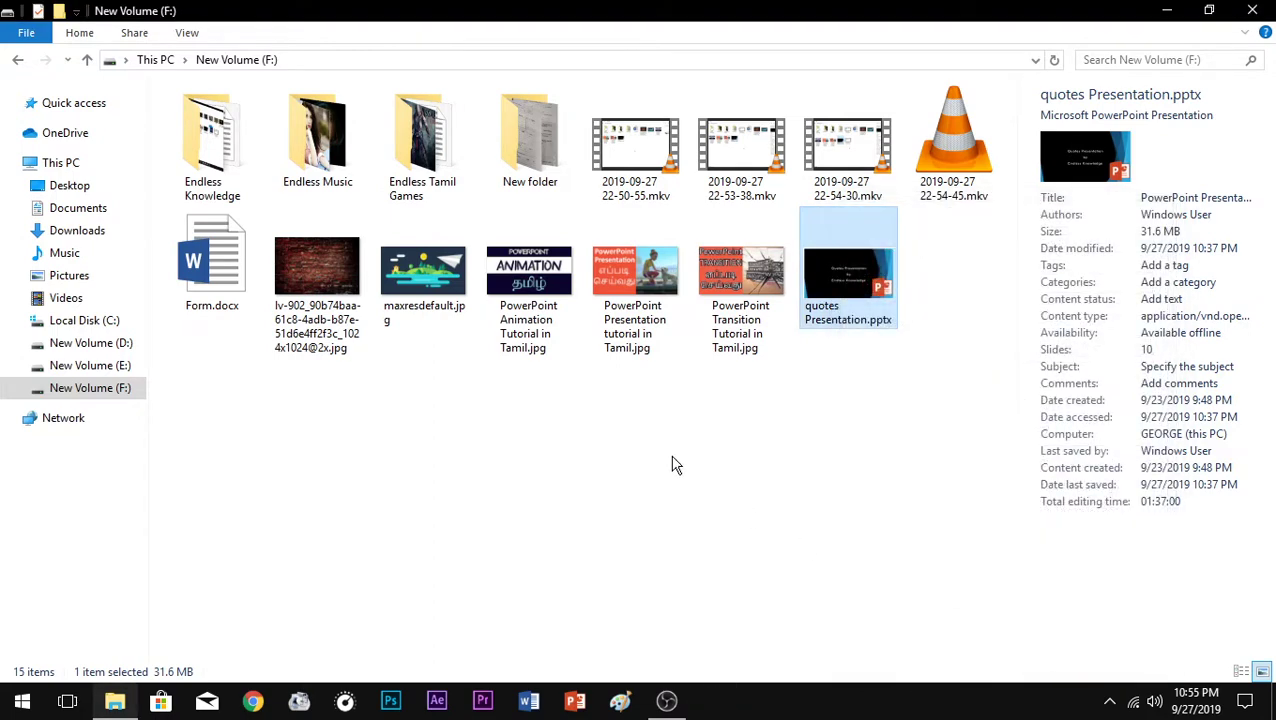
click(332, 268)
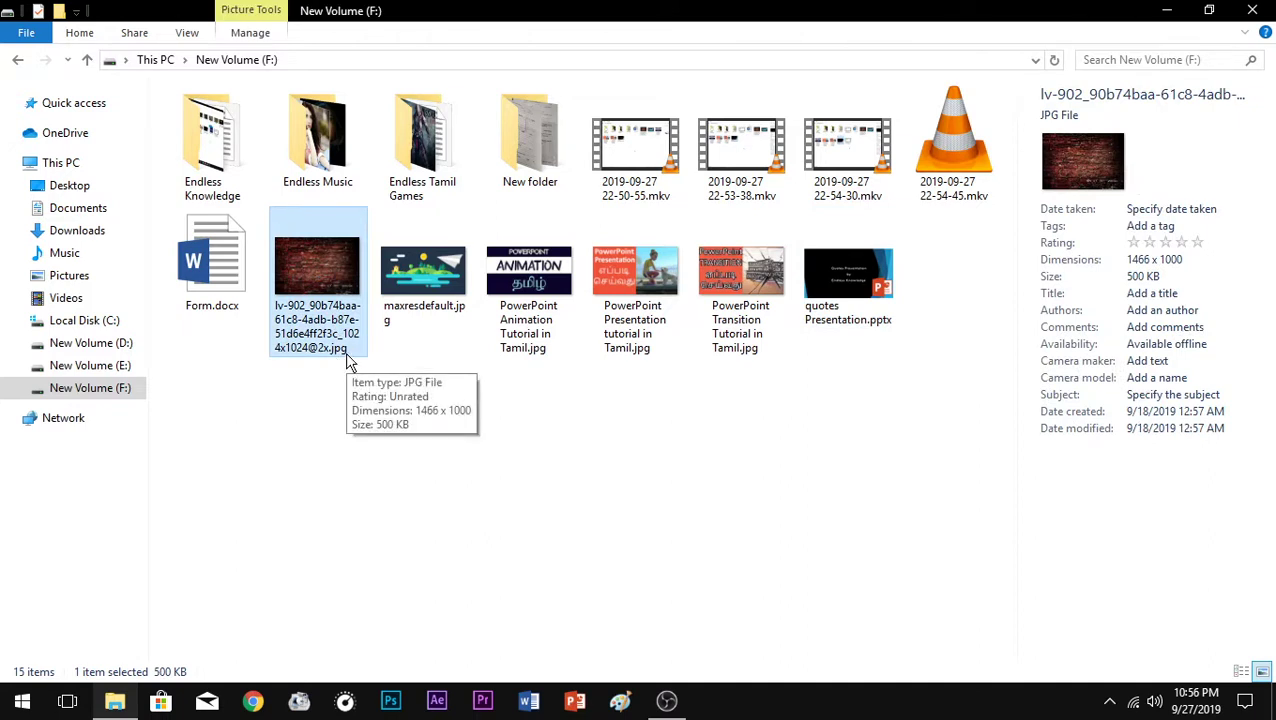
click(226, 322)
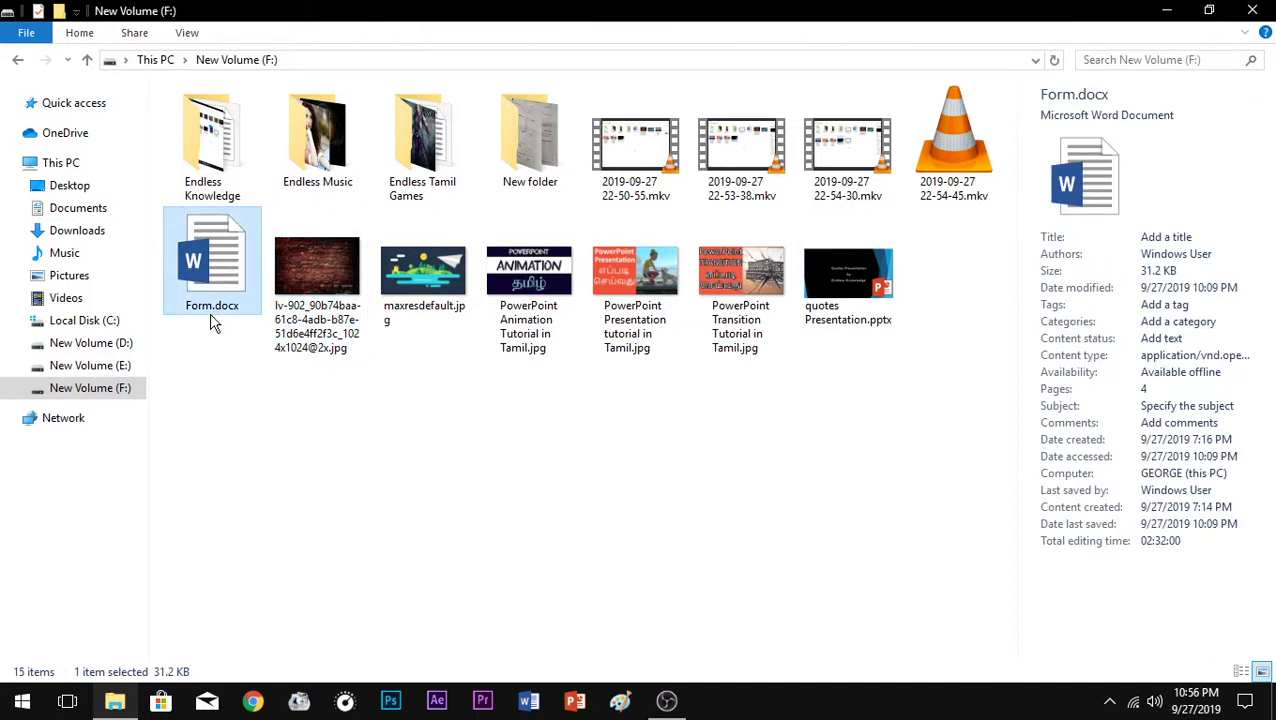
click(794, 396)
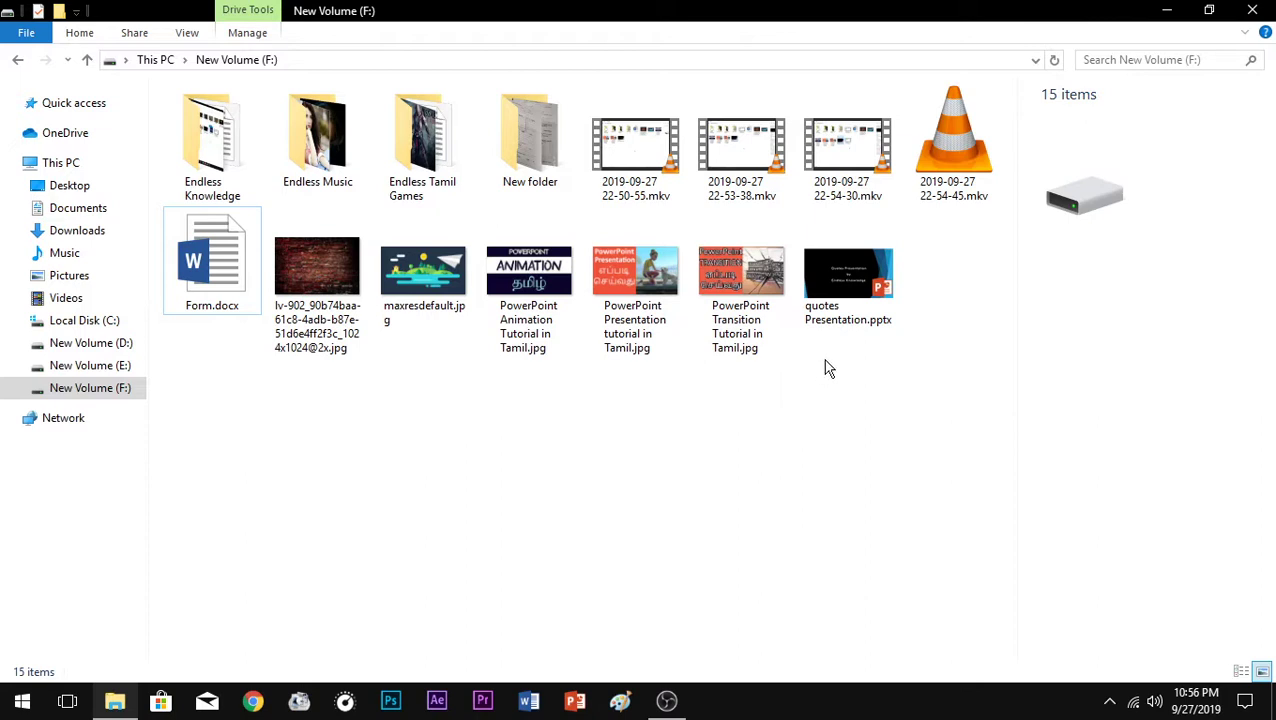
click(845, 298)
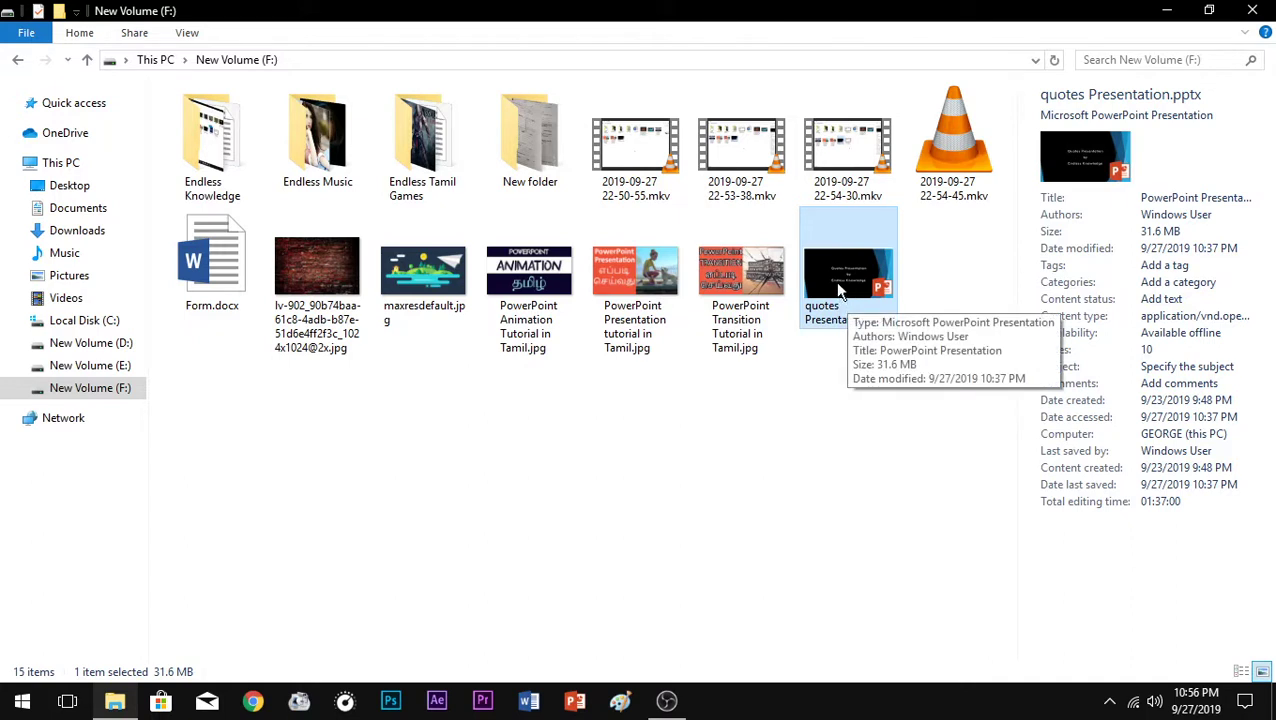
click(924, 421)
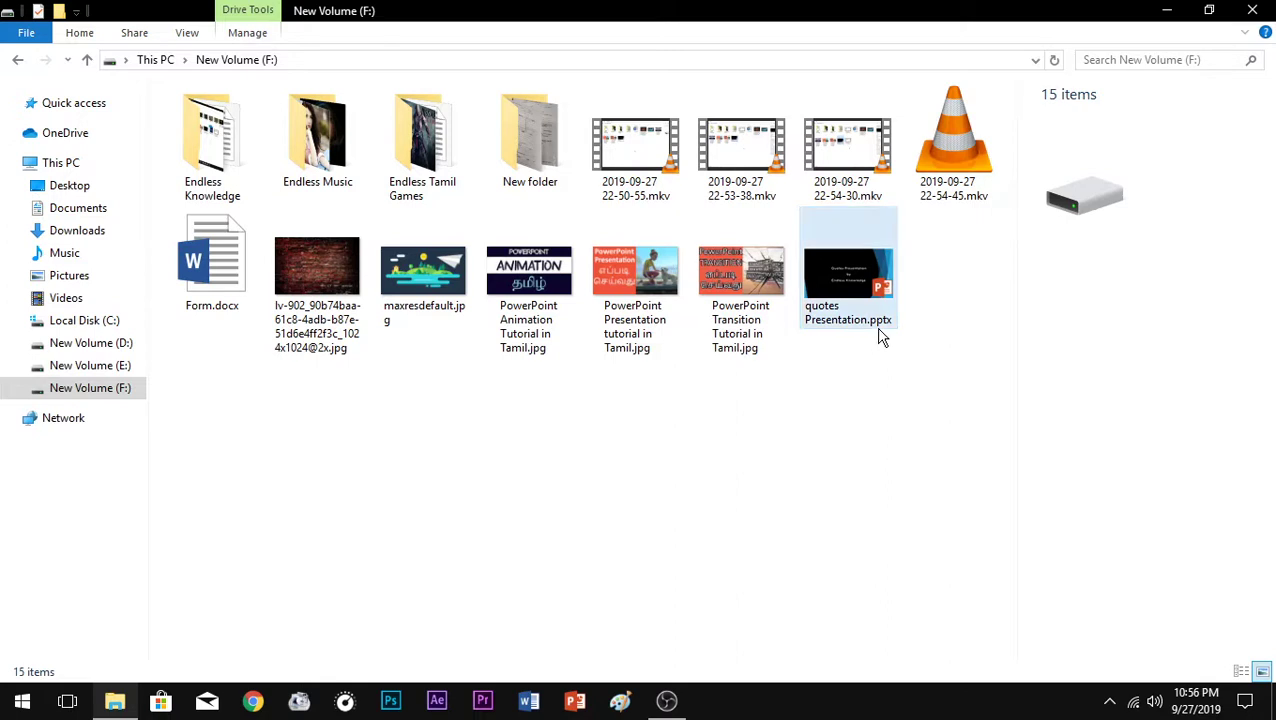
click(836, 290)
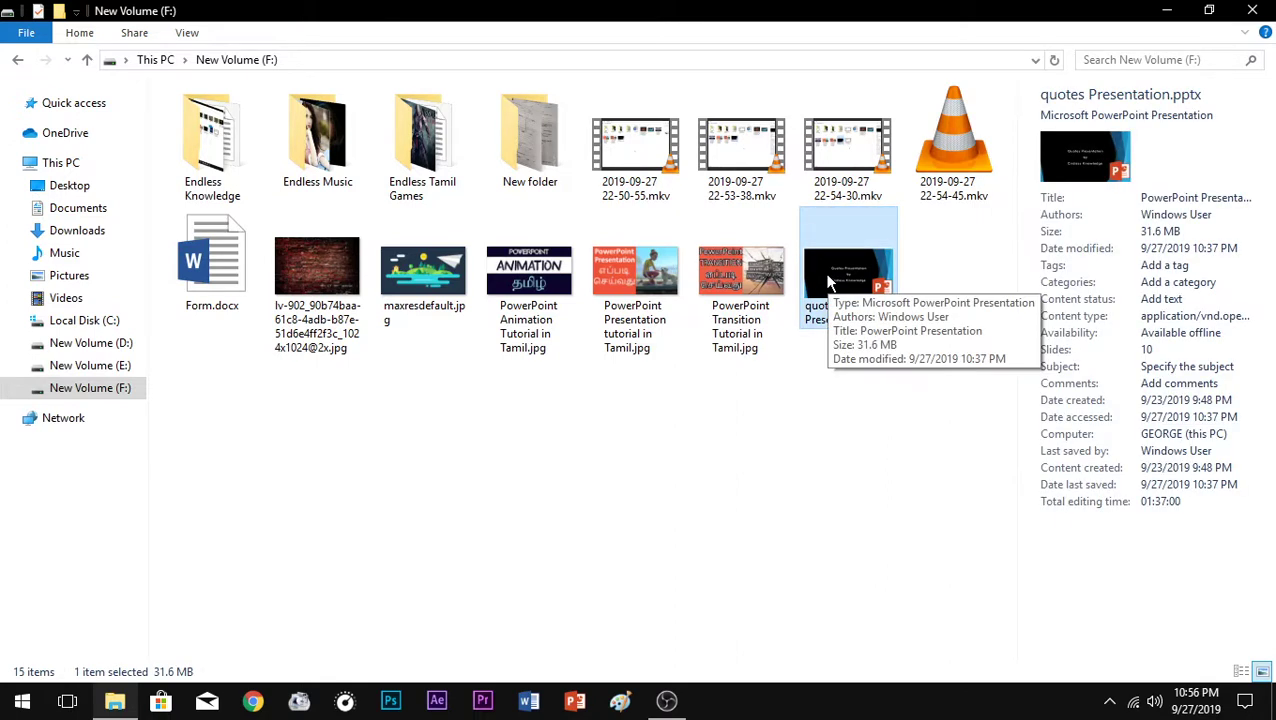
right_click(826, 282)
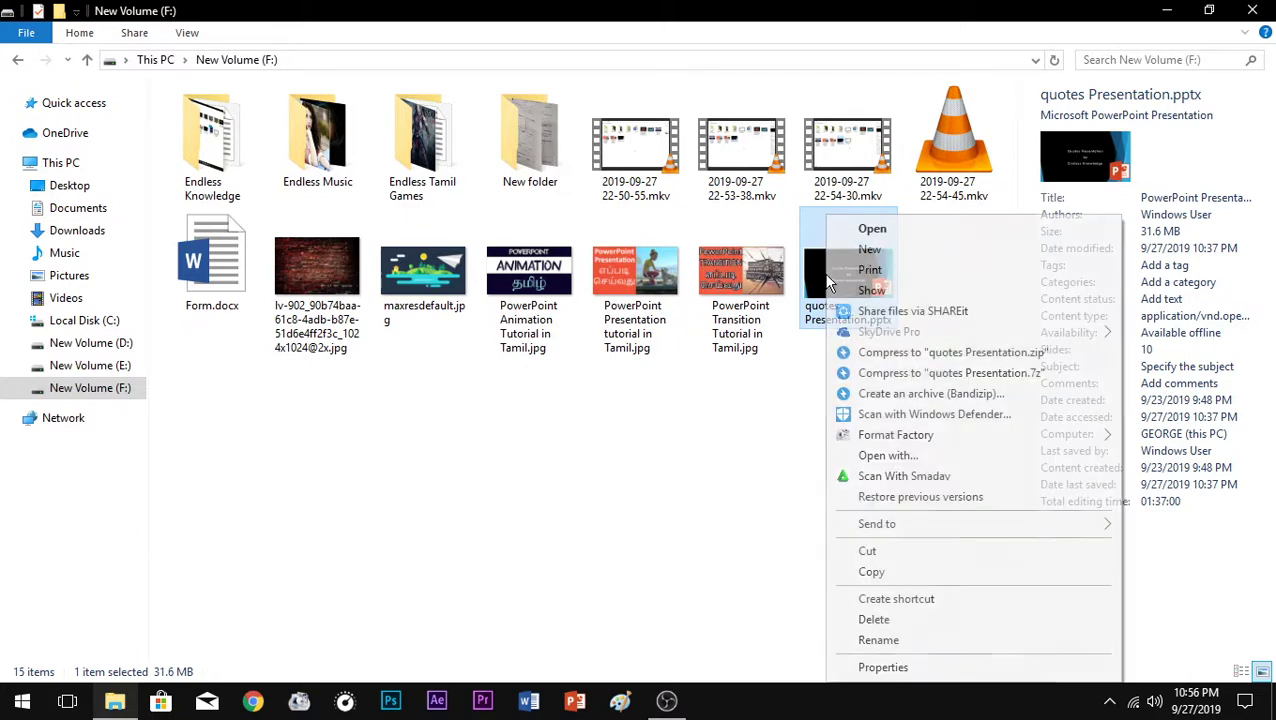
click(875, 668)
drag(962, 208, 646, 175)
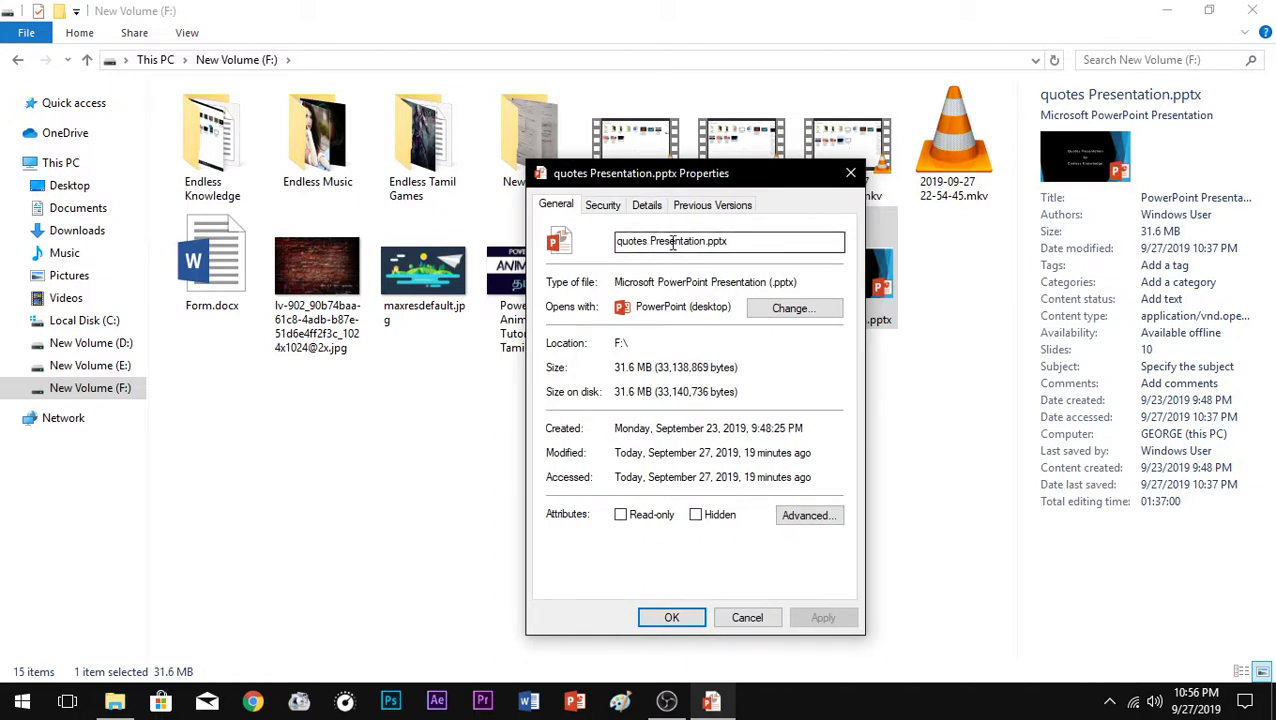
drag(706, 242, 728, 242)
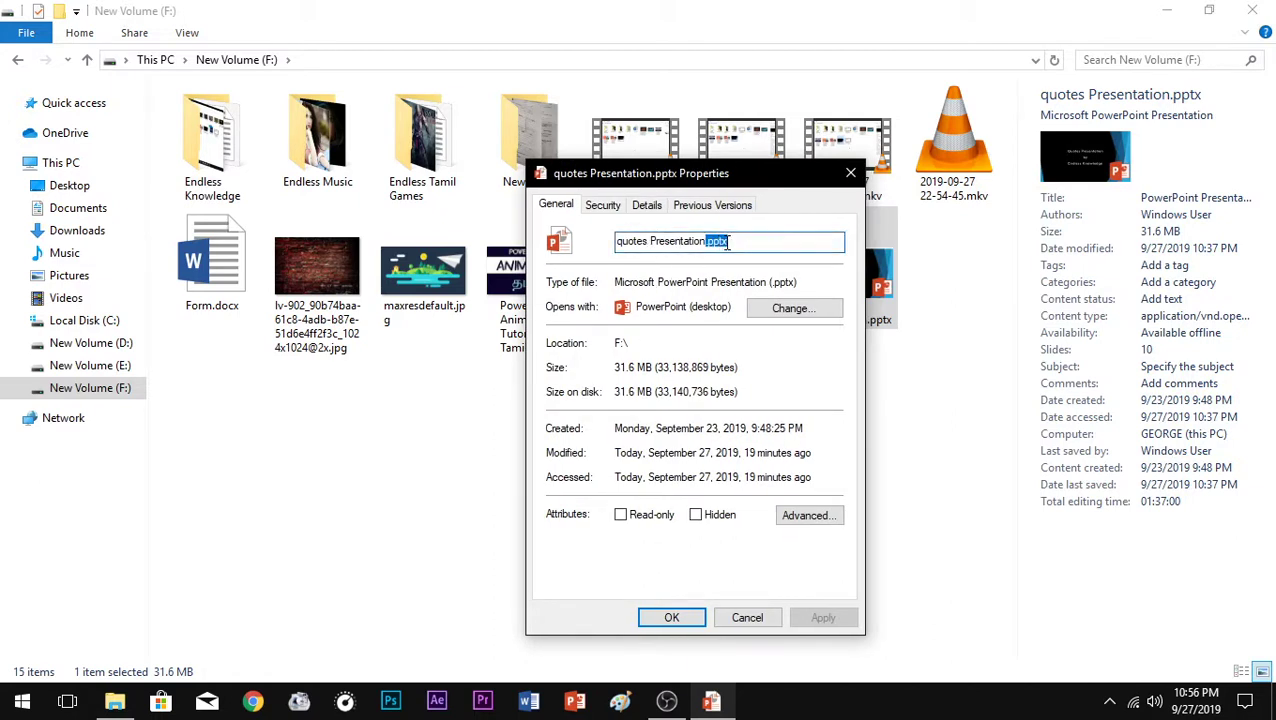
drag(771, 283, 789, 283)
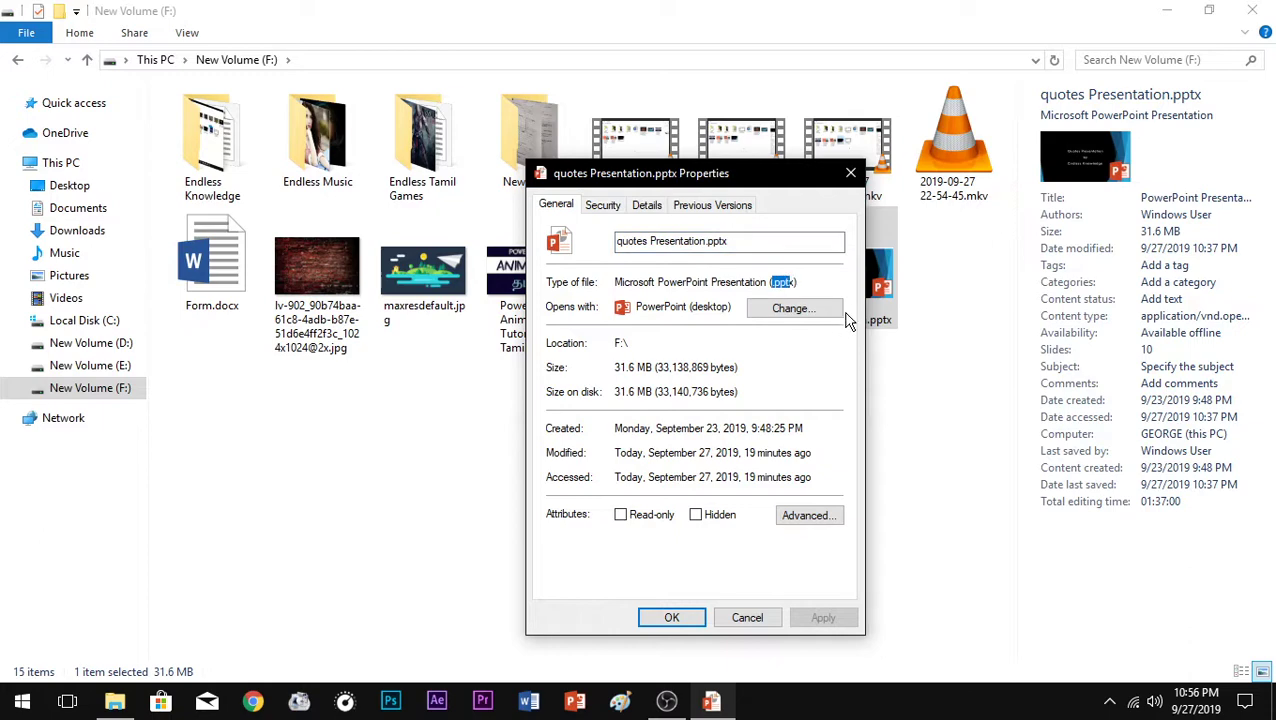
click(746, 617)
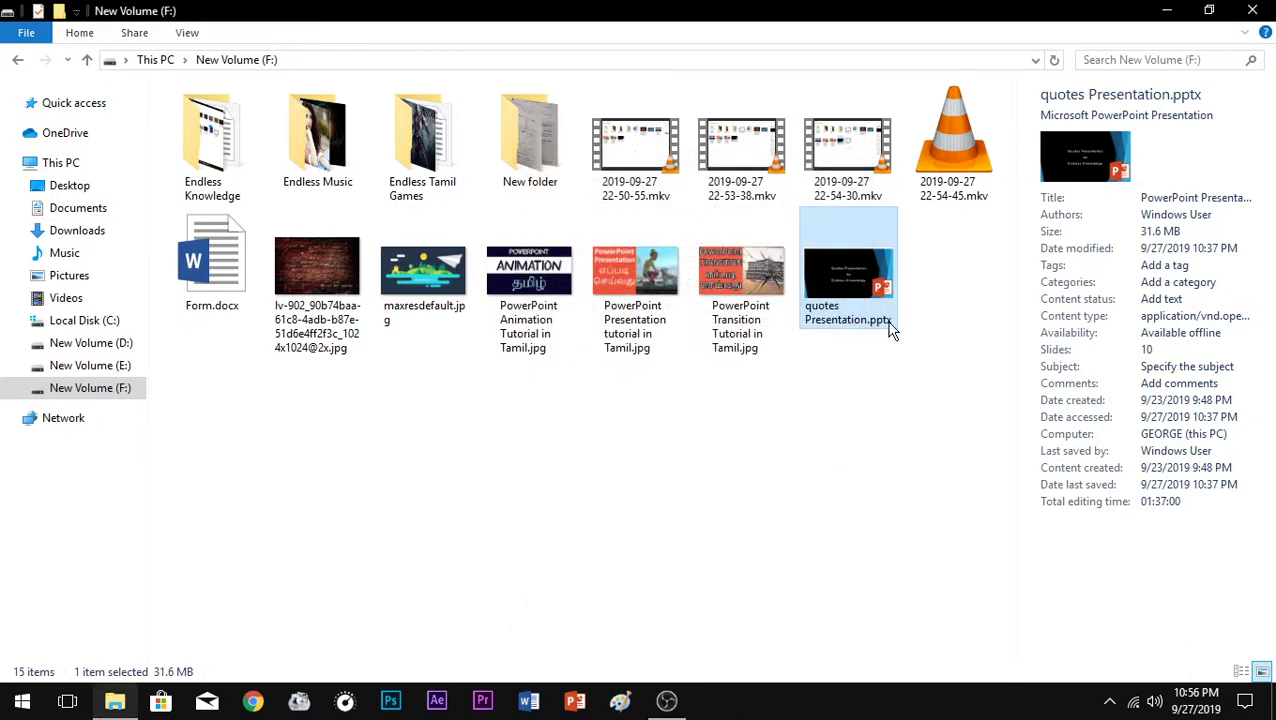
Open quotes Presentation.pptx, save it, and view its Info page showing 31.6MB and 10 slides
double_click(838, 284)
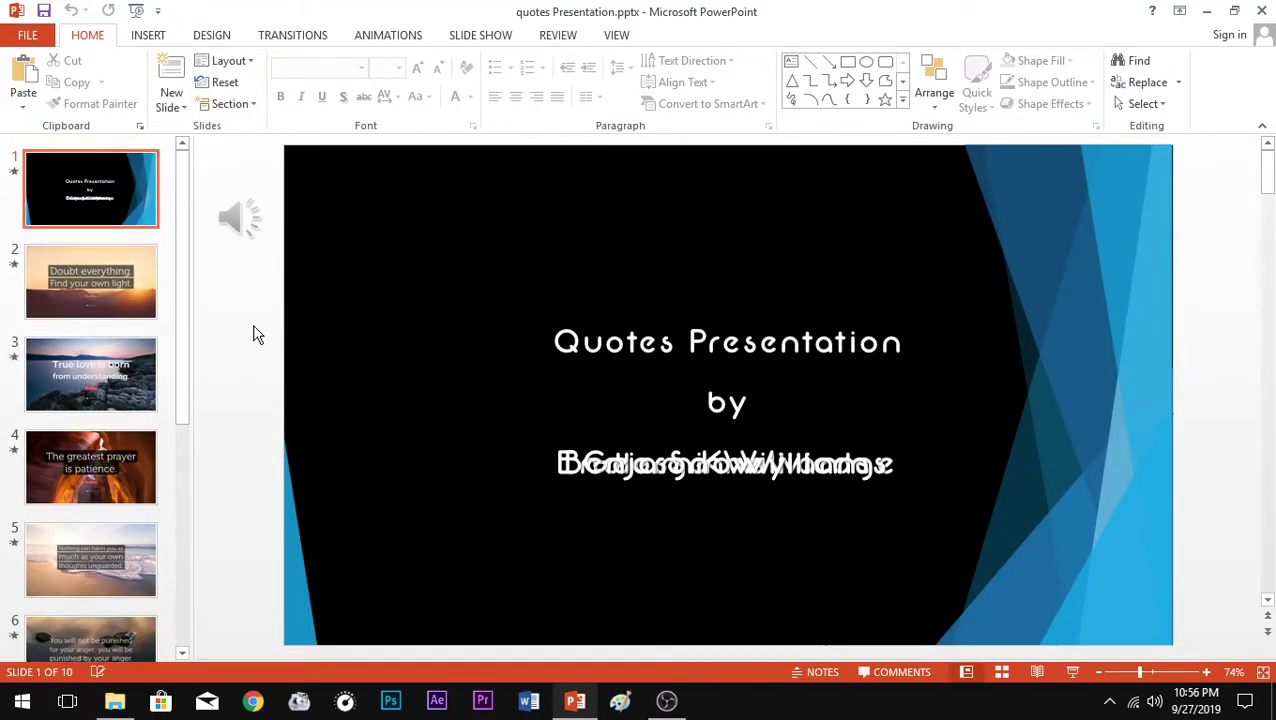
click(27, 35)
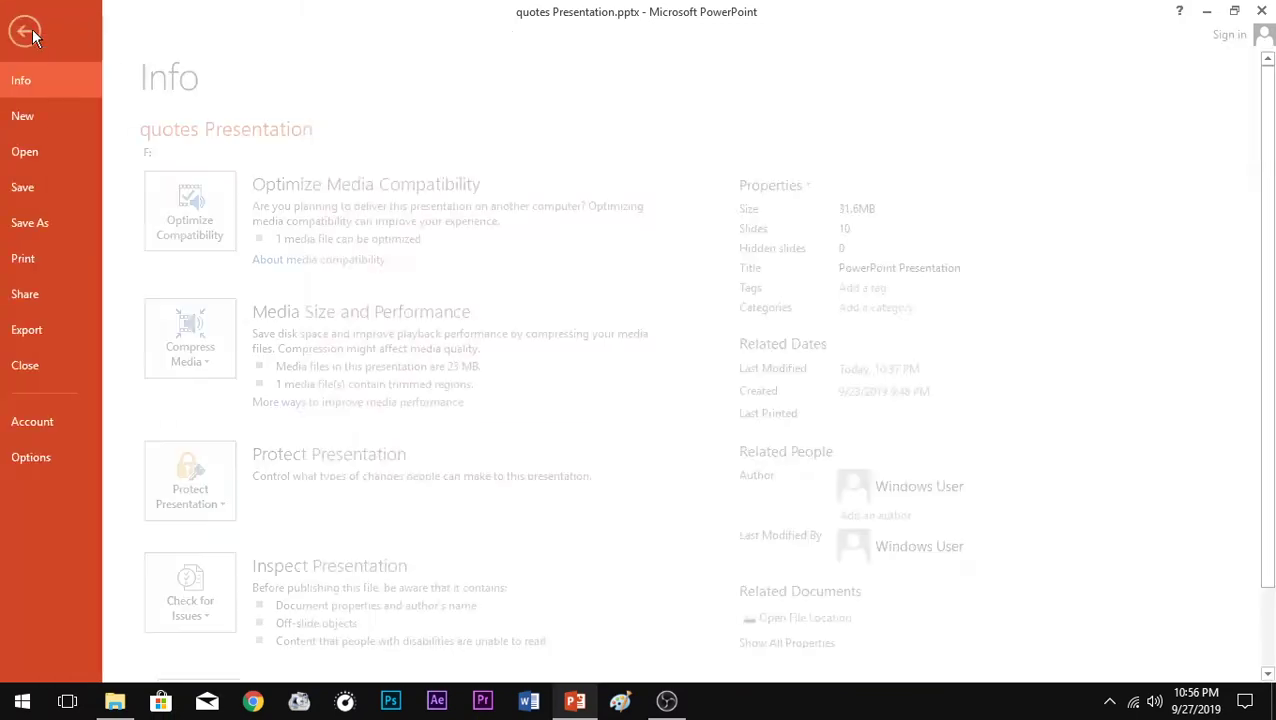
click(50, 199)
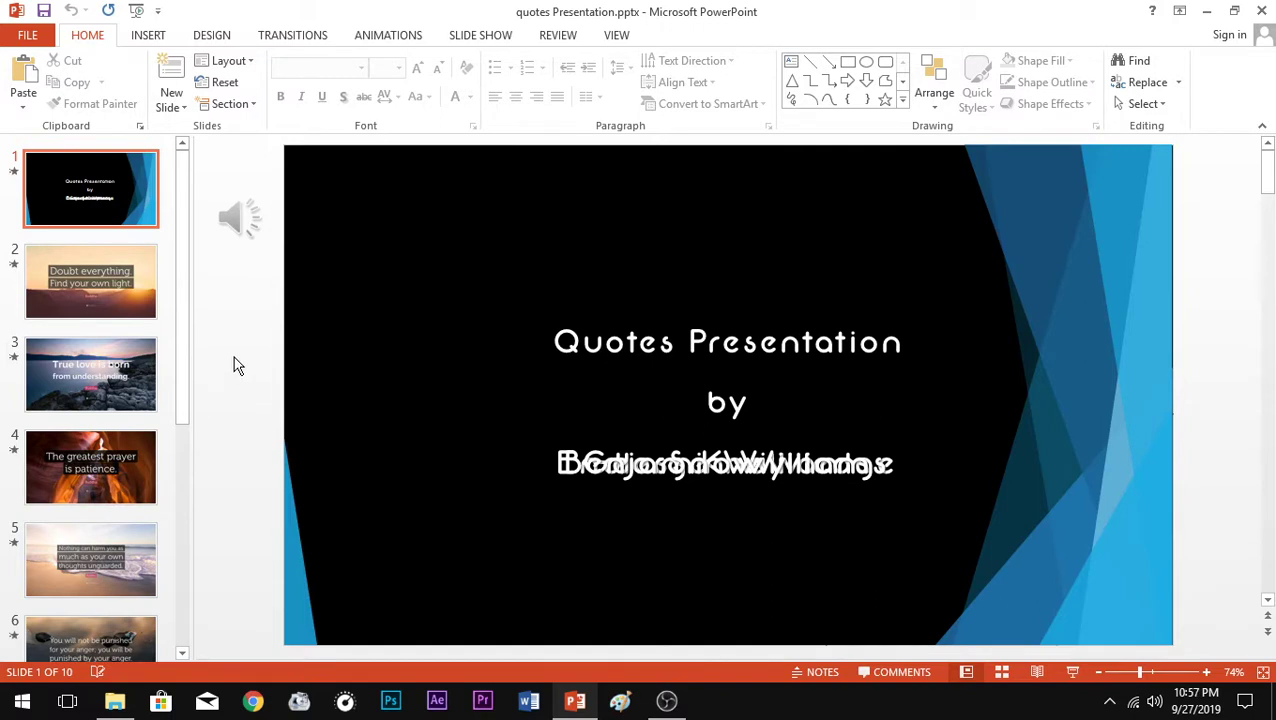
click(30, 35)
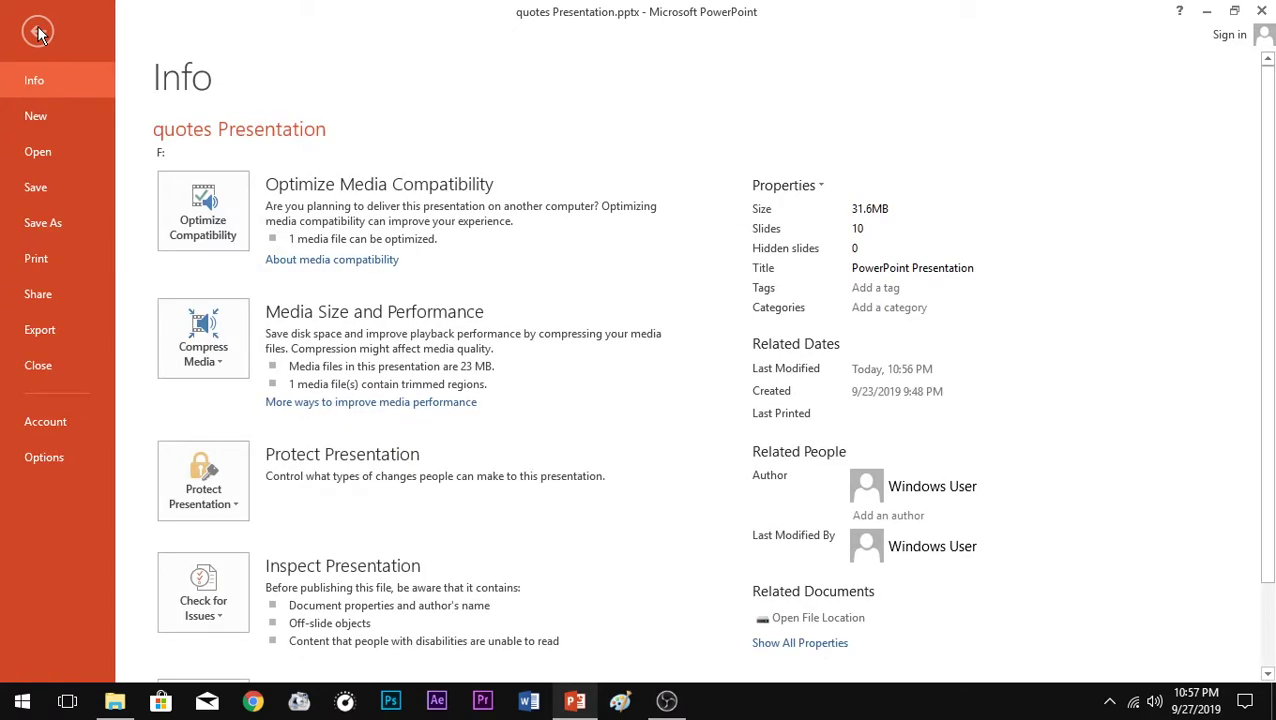
Browse the Save as type format list for the current folder, then cancel back to the slides
click(68, 226)
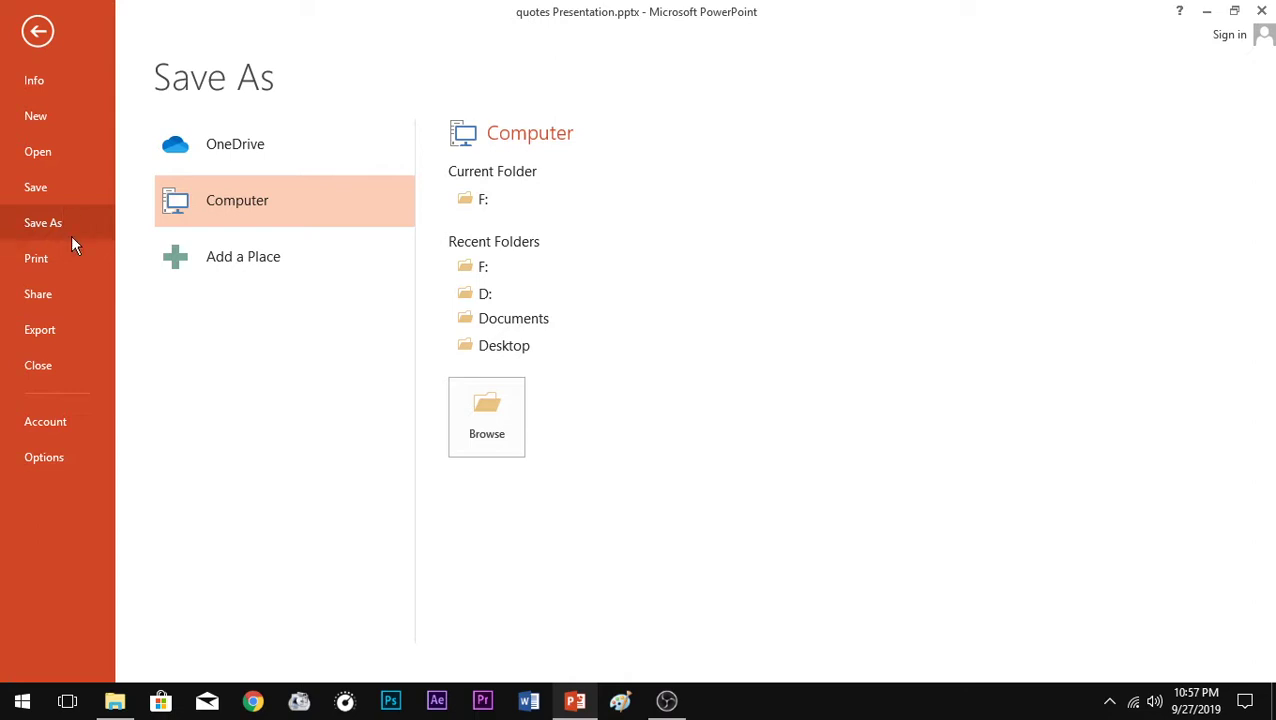
click(488, 204)
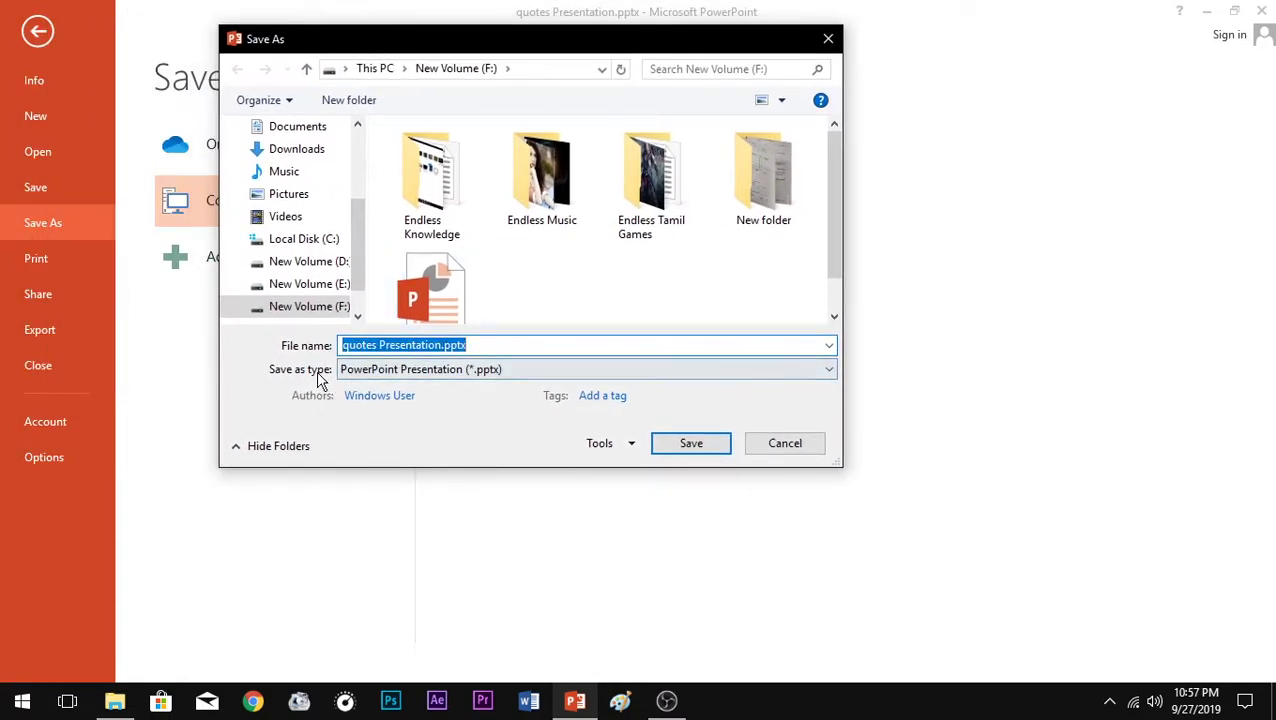
click(390, 370)
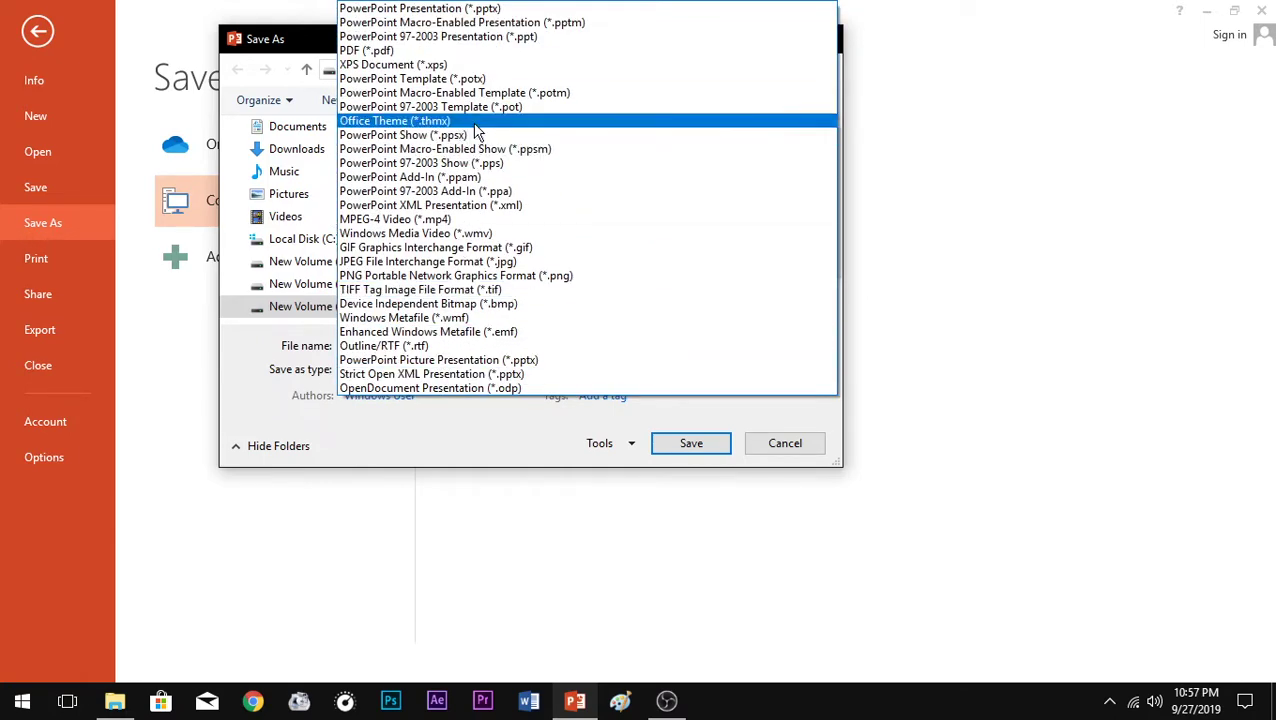
click(785, 445)
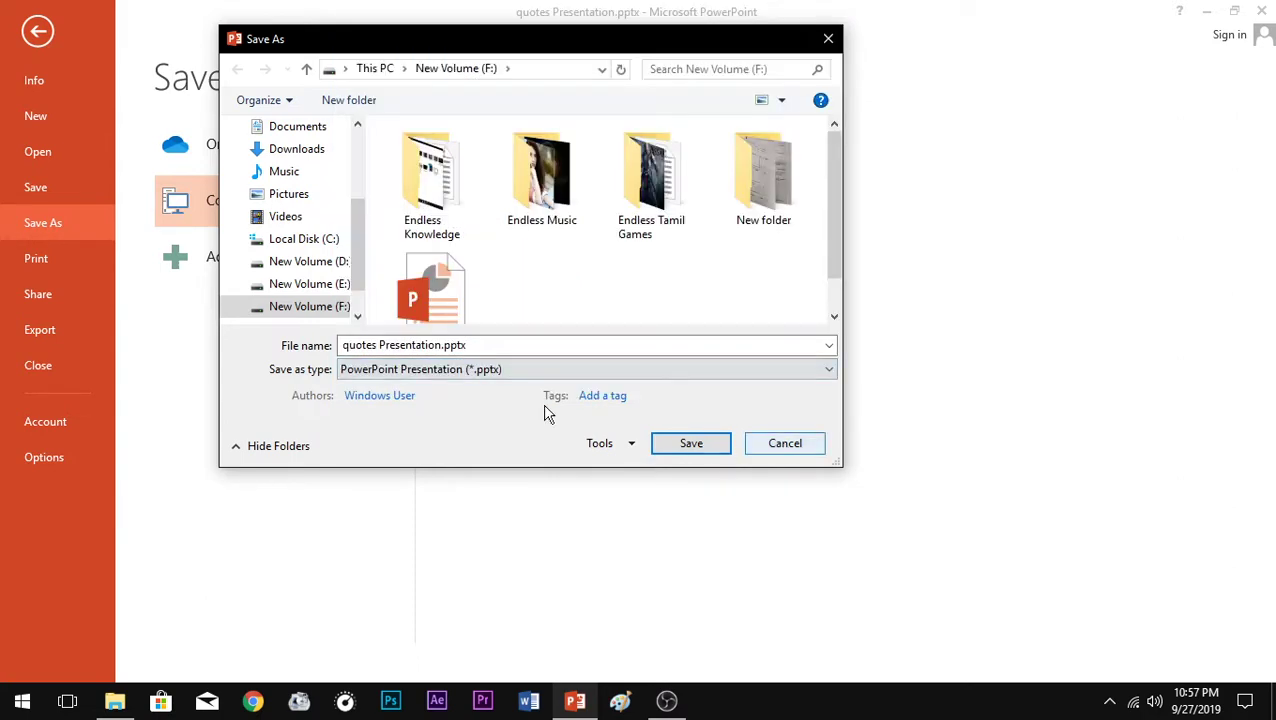
click(776, 445)
key(Escape)
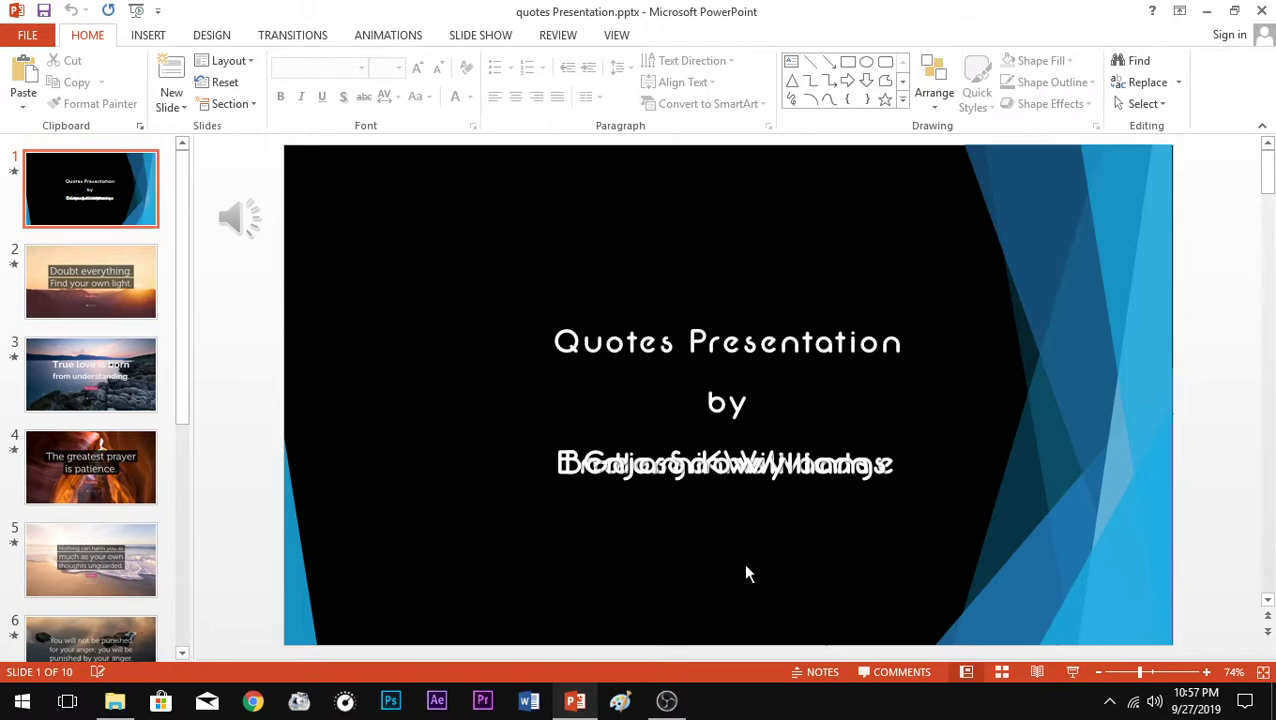
Run the slide show briefly, then view slides 1 and 2, ending on the title slide
key(F5)
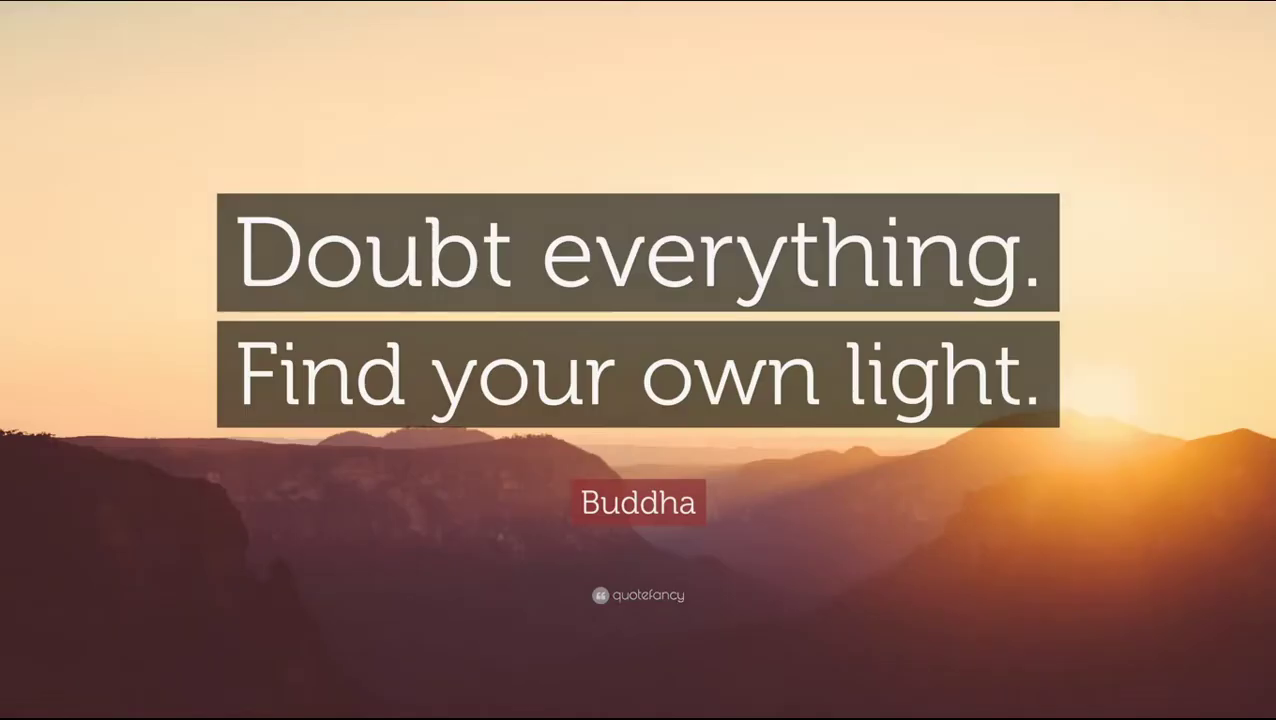
key(Escape)
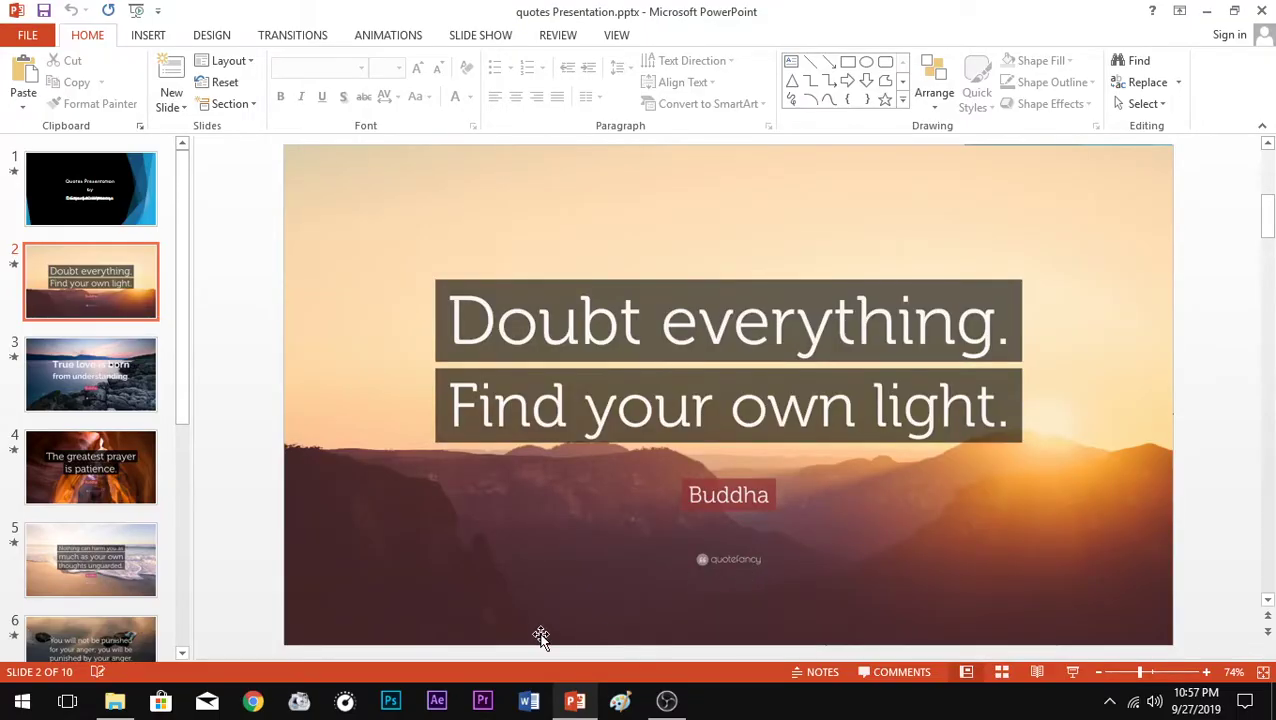
click(102, 211)
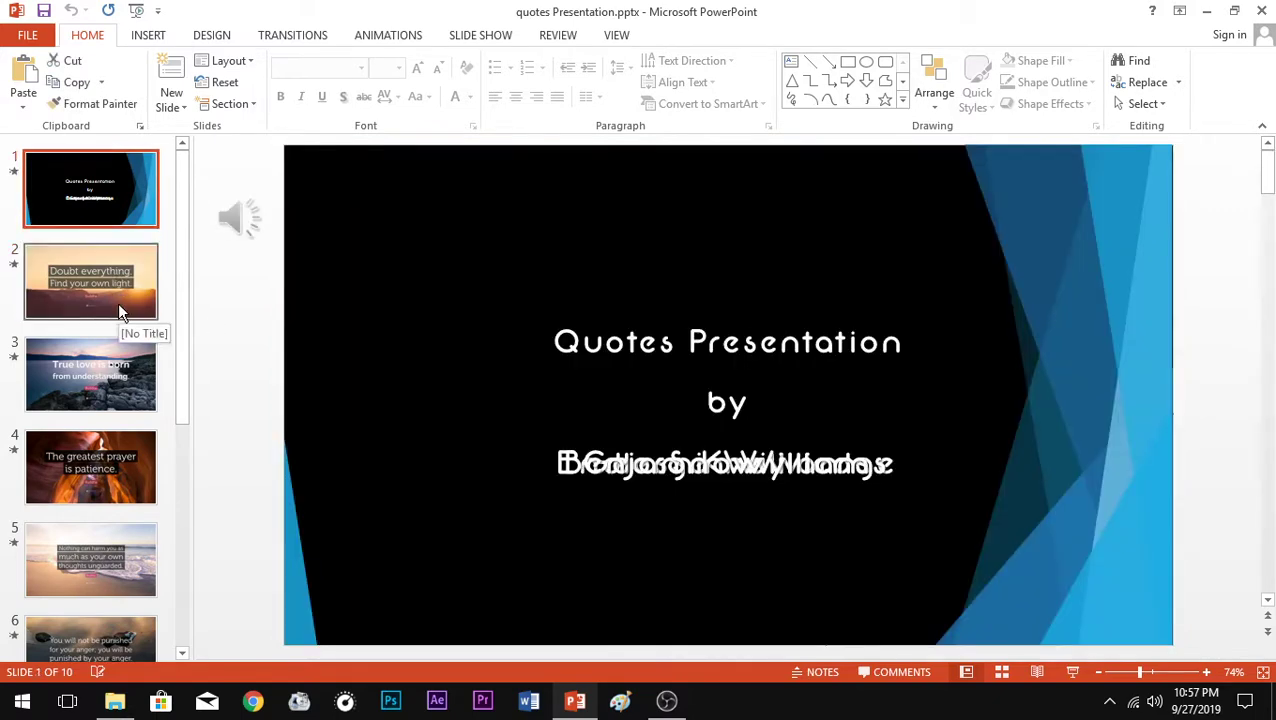
click(115, 286)
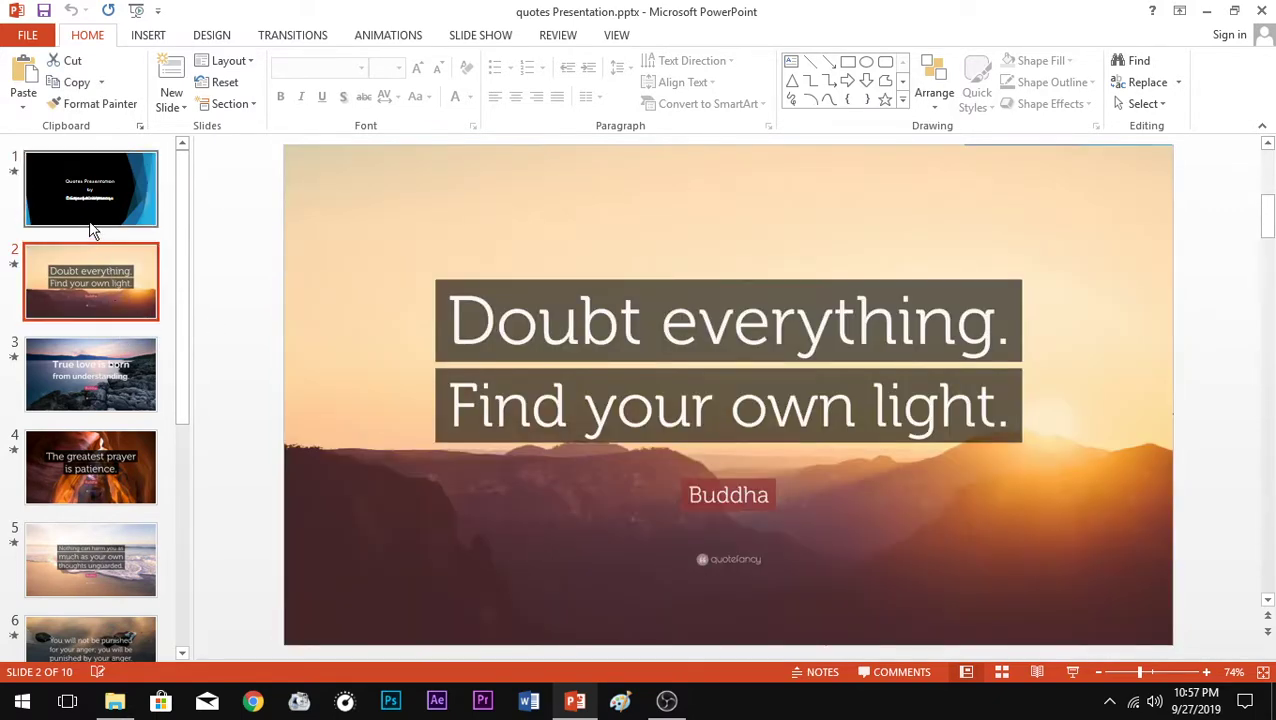
click(94, 192)
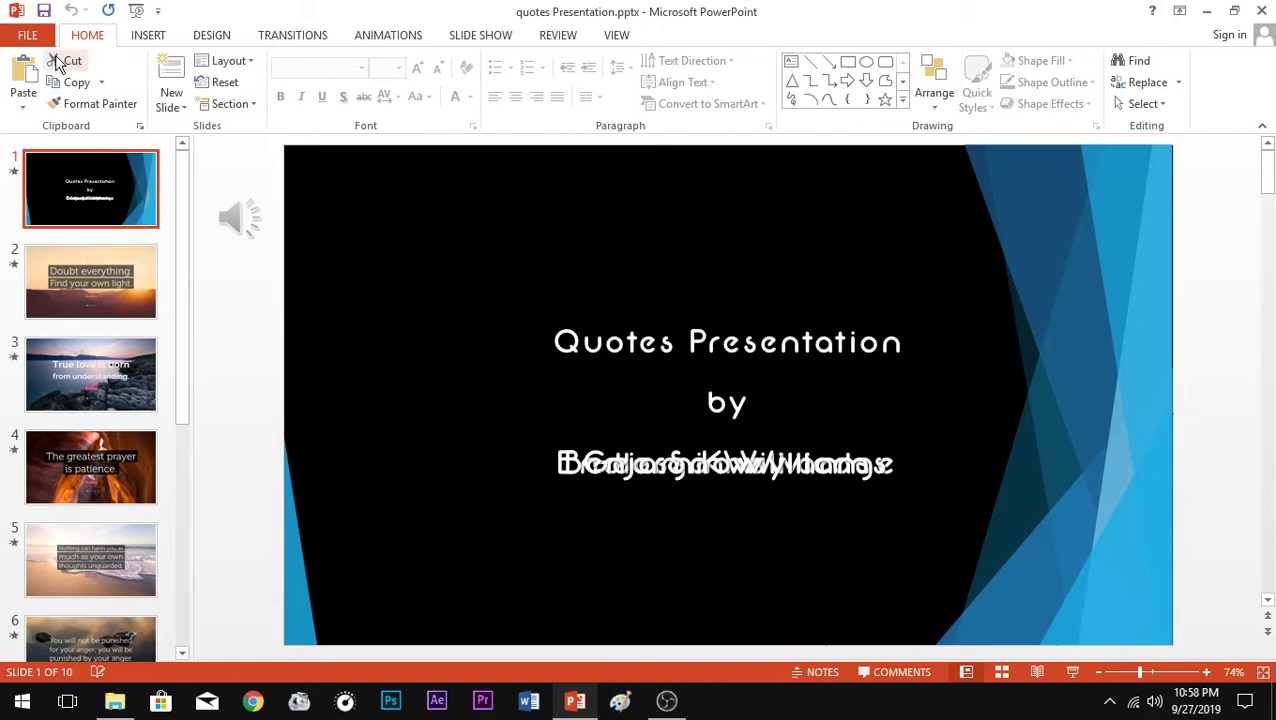
Save a copy to the current folder on F: as MPEG-4 Video (*.mp4)
click(30, 37)
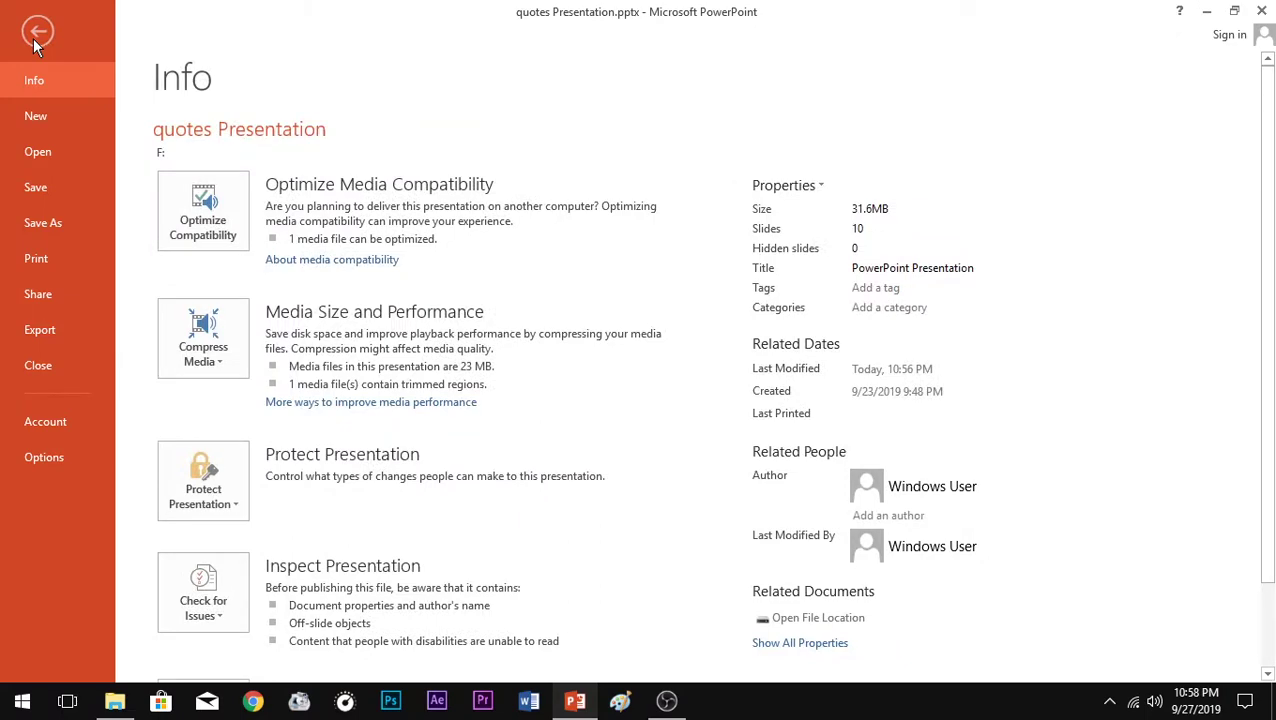
click(43, 223)
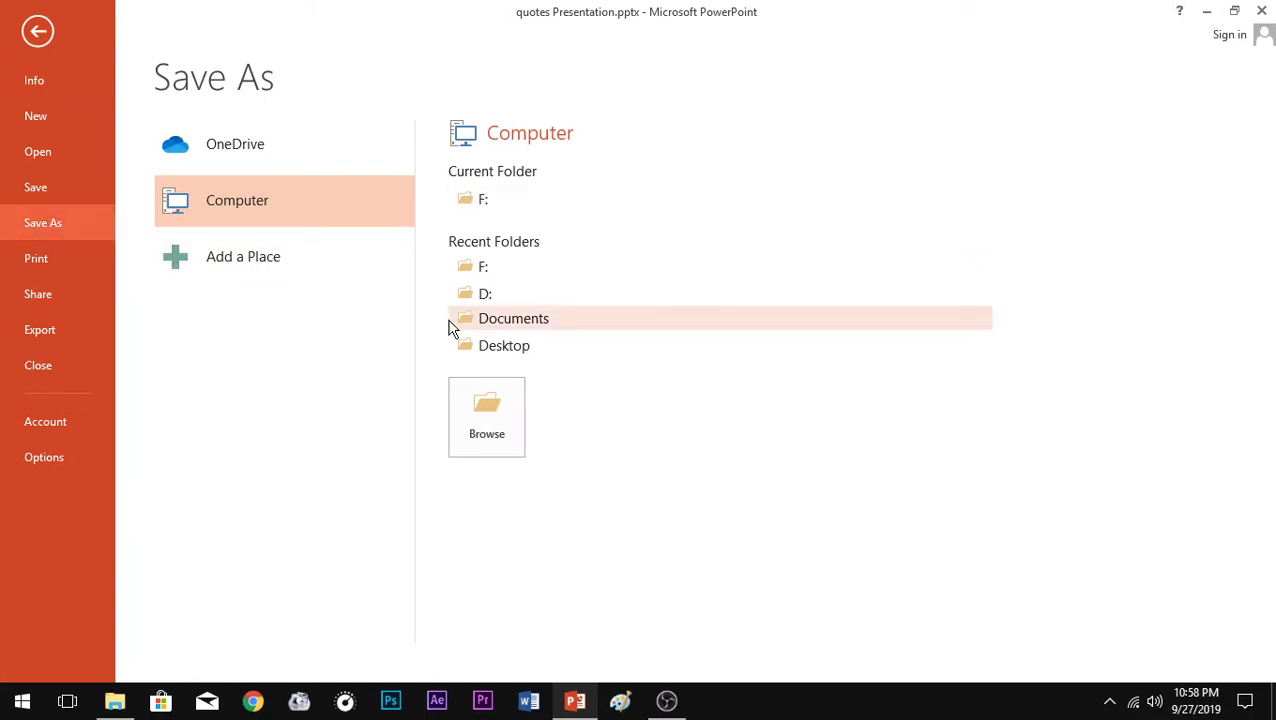
click(478, 205)
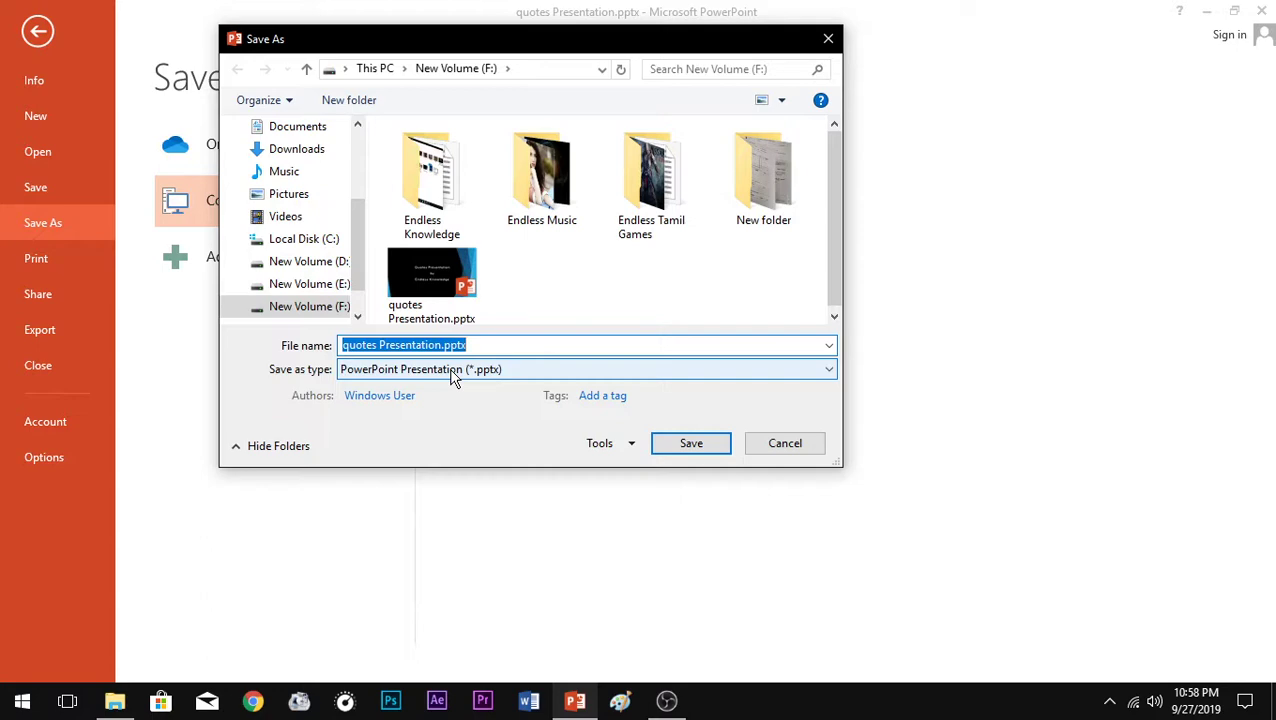
click(423, 369)
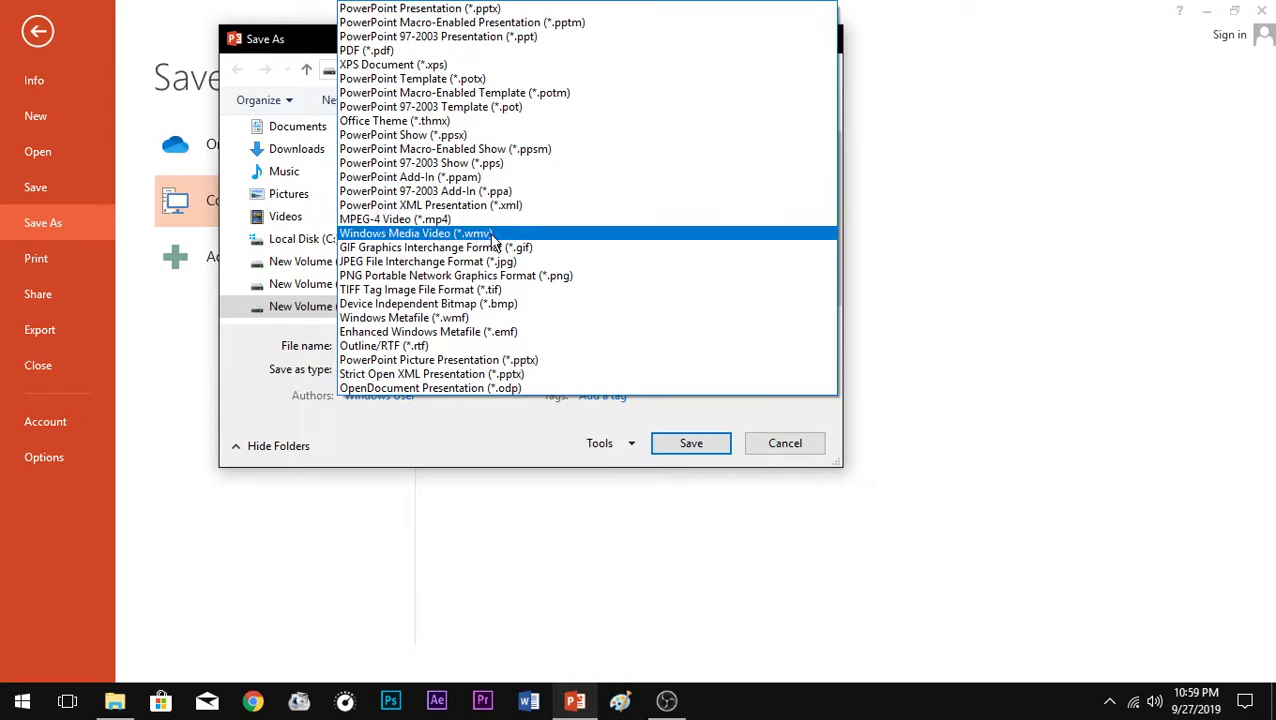
click(440, 224)
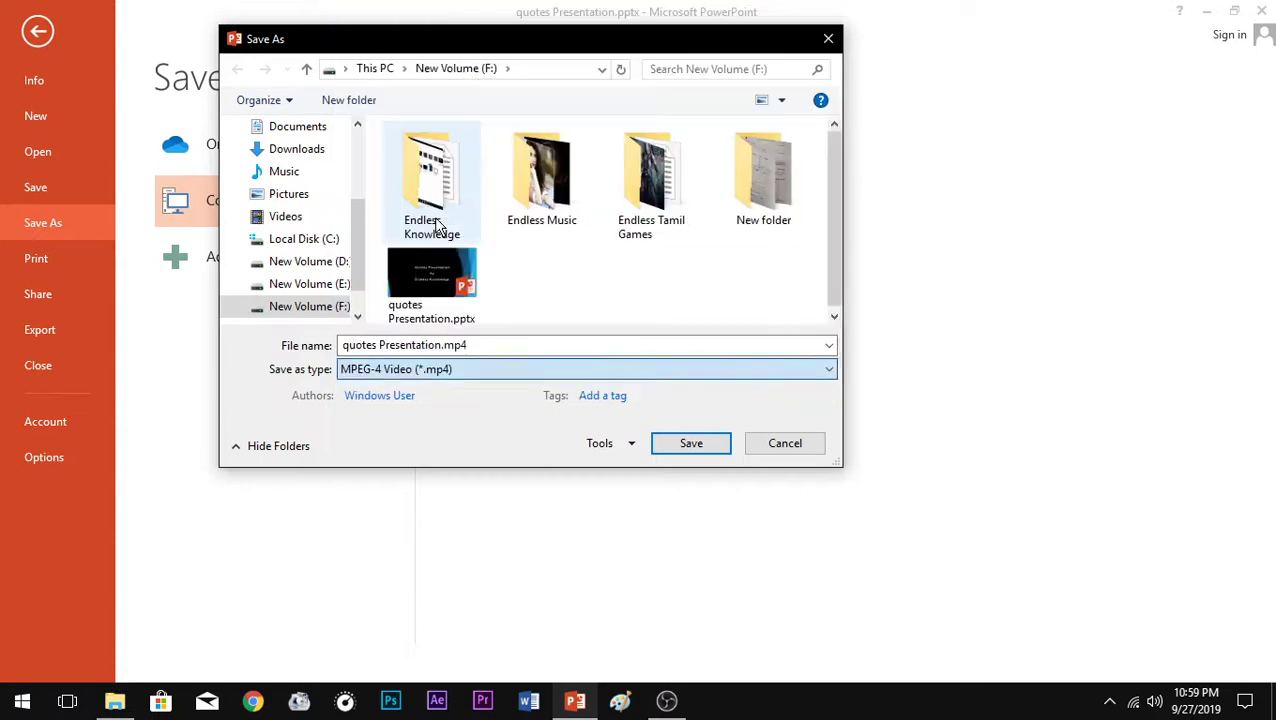
click(688, 446)
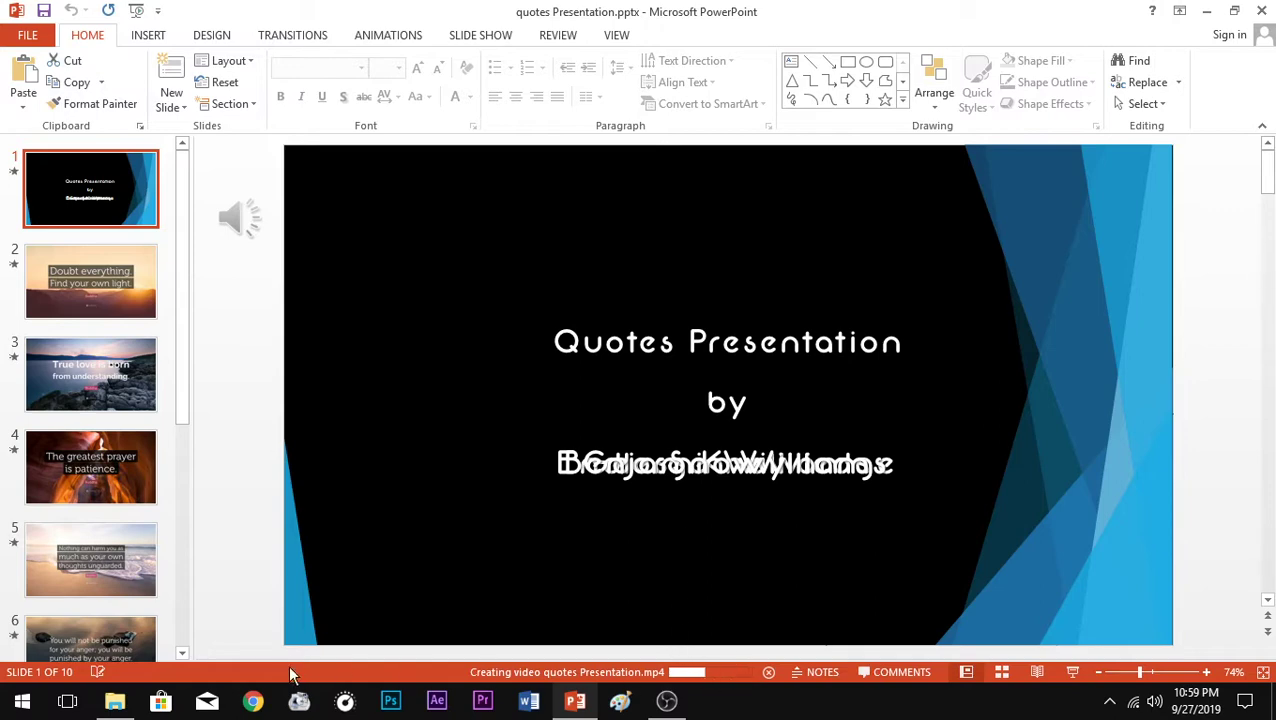
click(115, 701)
click(957, 284)
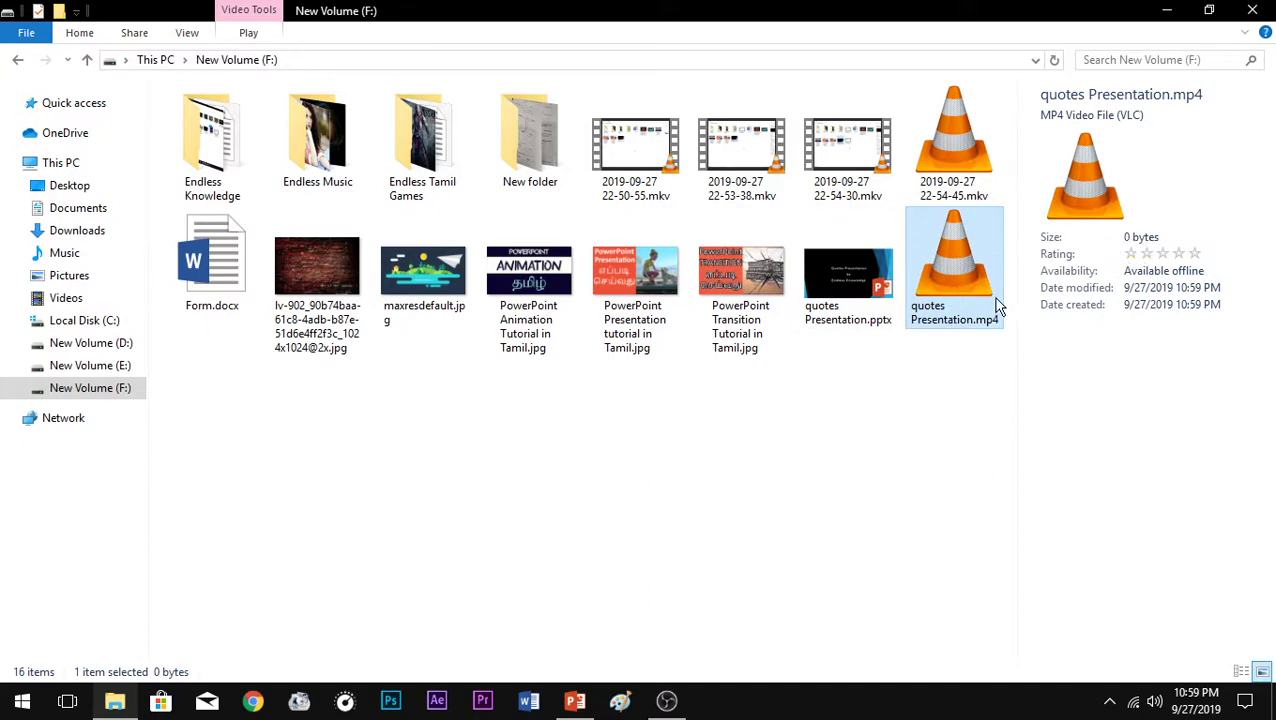
click(575, 701)
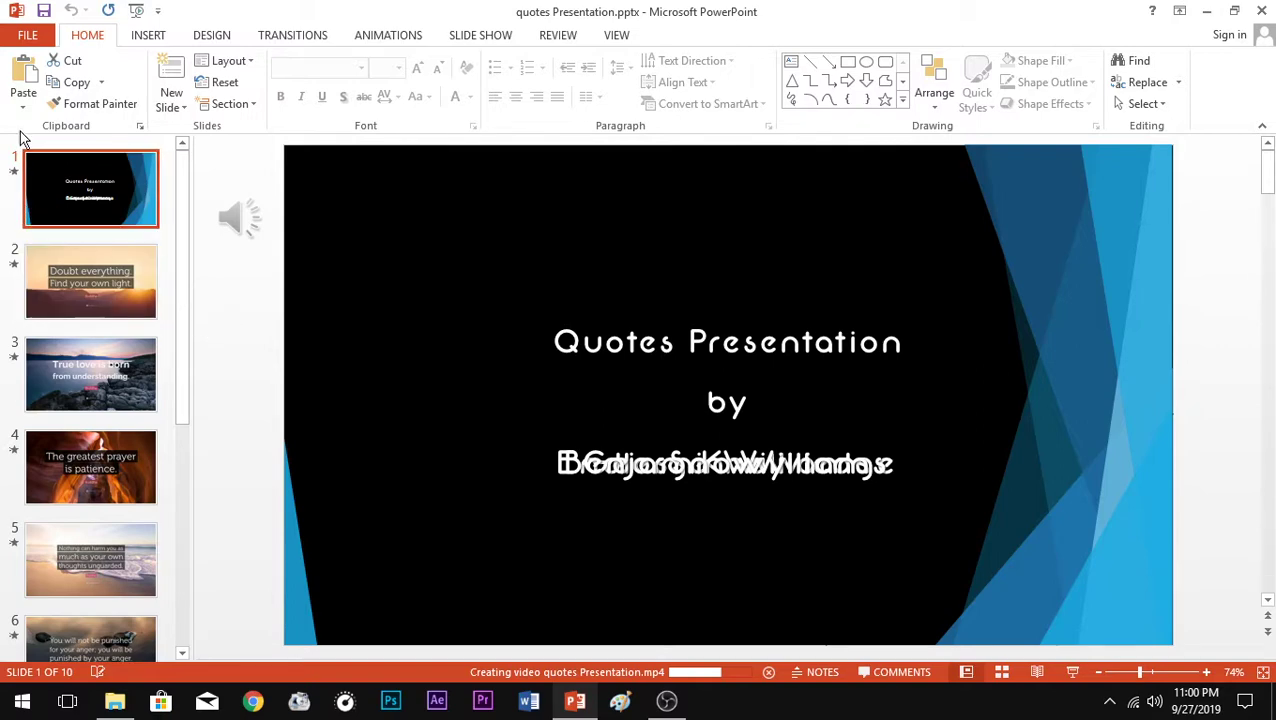
Save a copy to the current folder on F: as PDF (*.pdf) and publish it
click(25, 36)
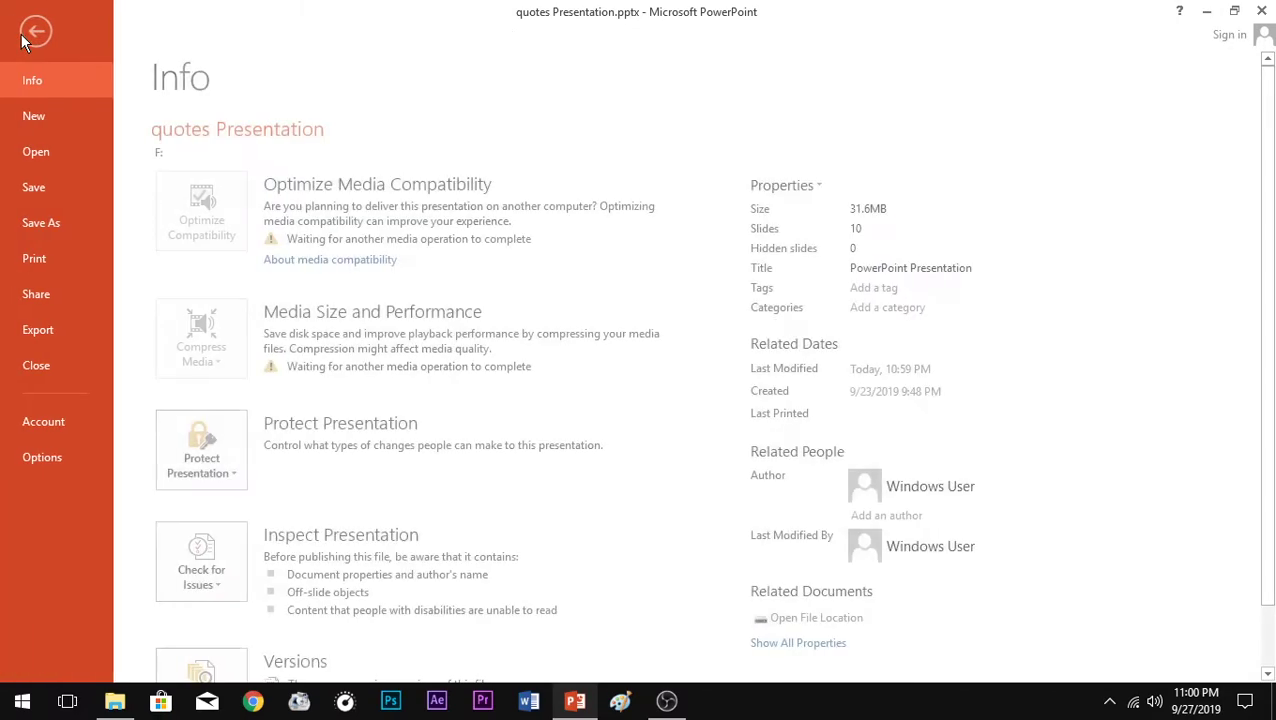
click(67, 234)
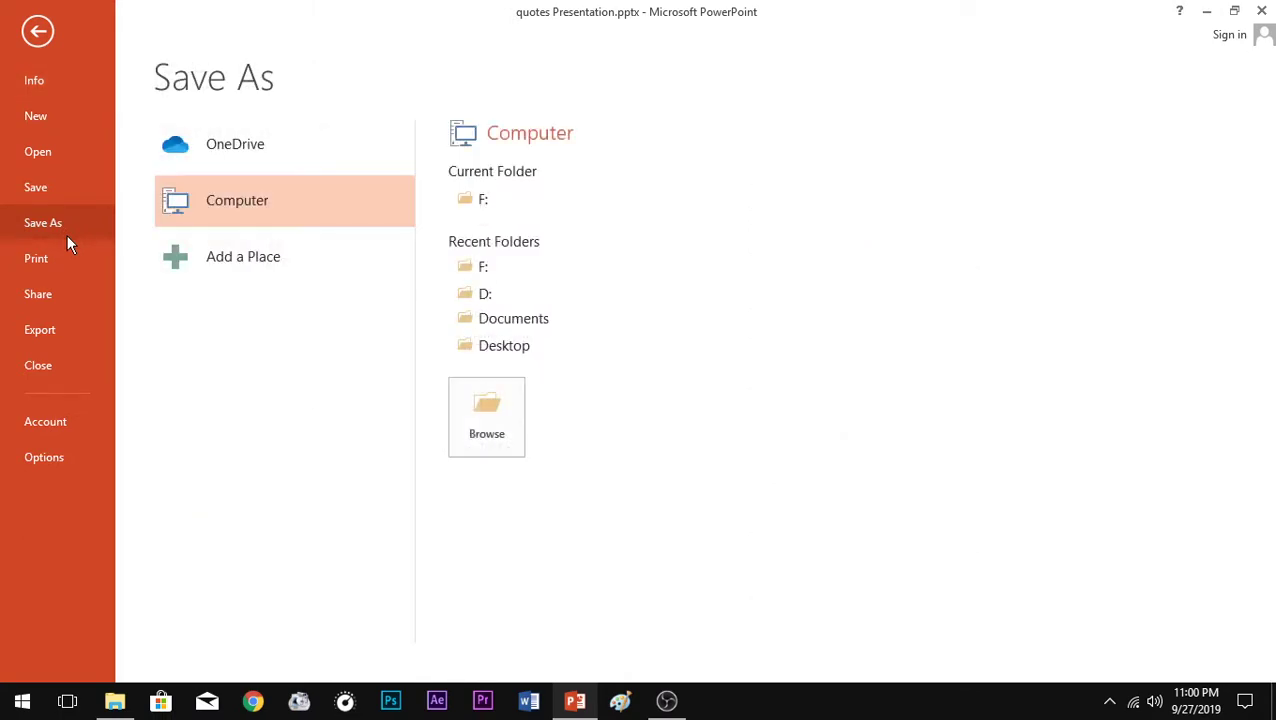
click(462, 201)
click(412, 370)
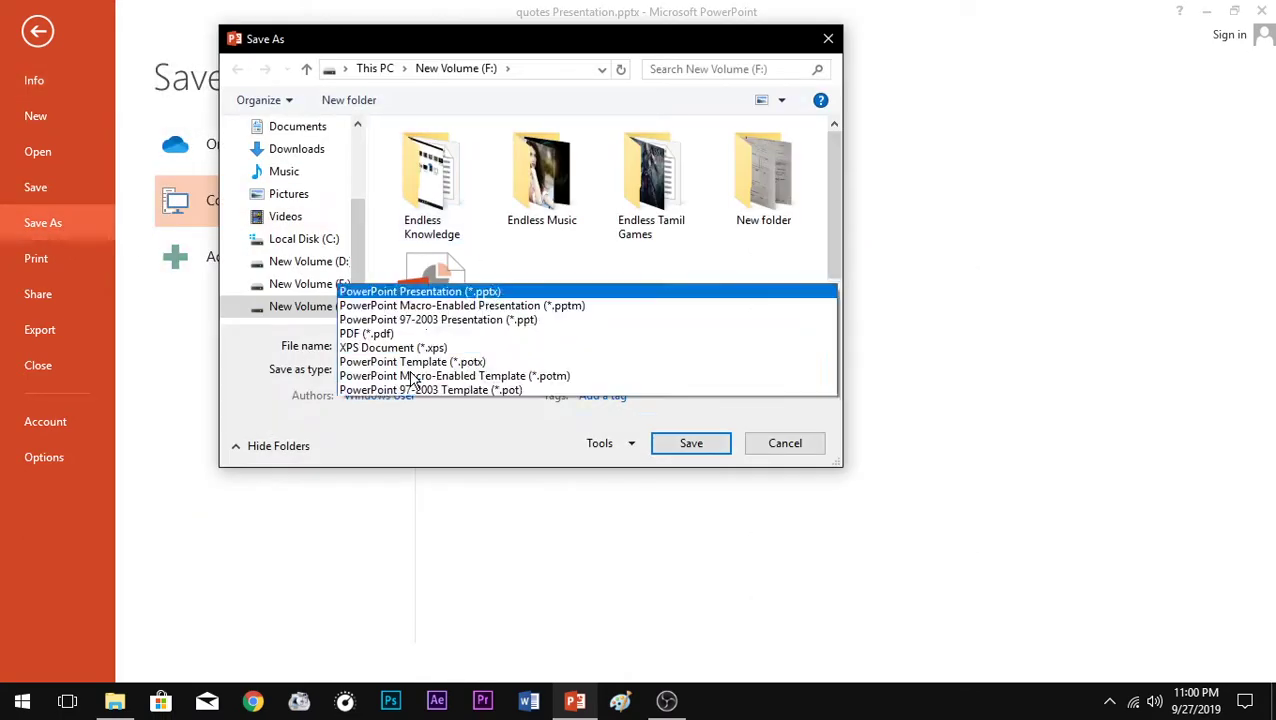
key(Up)
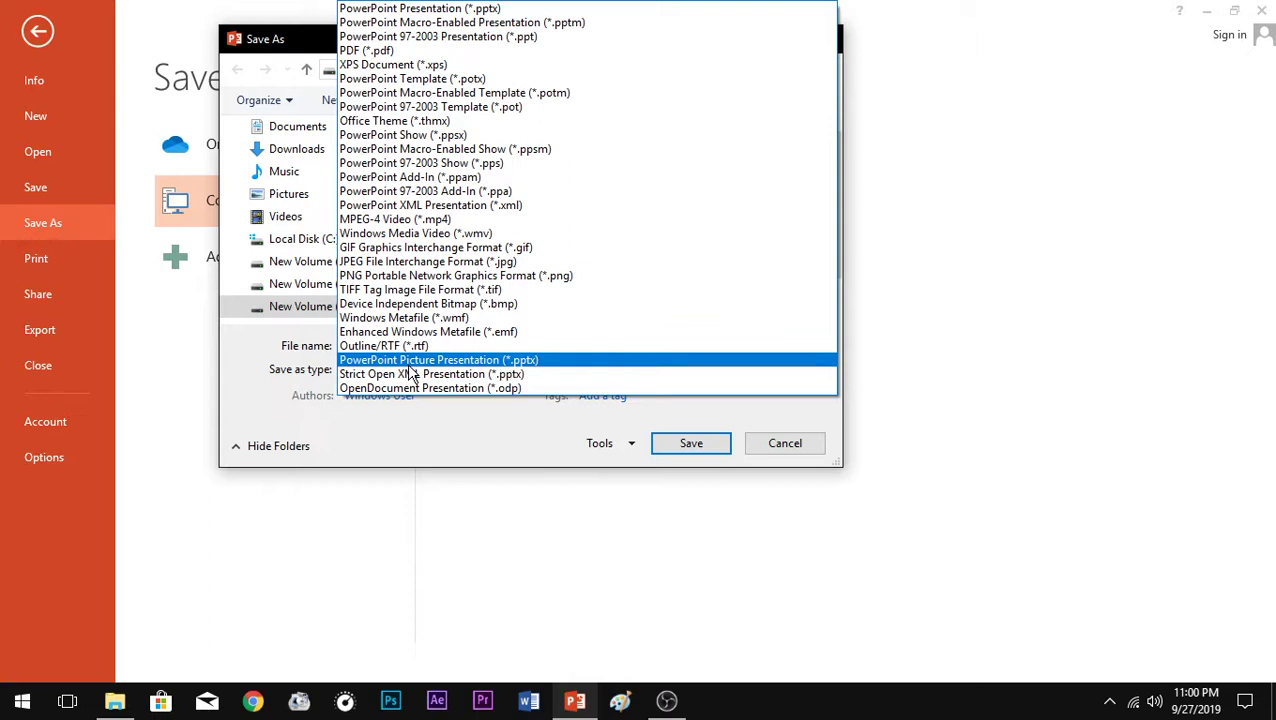
click(390, 50)
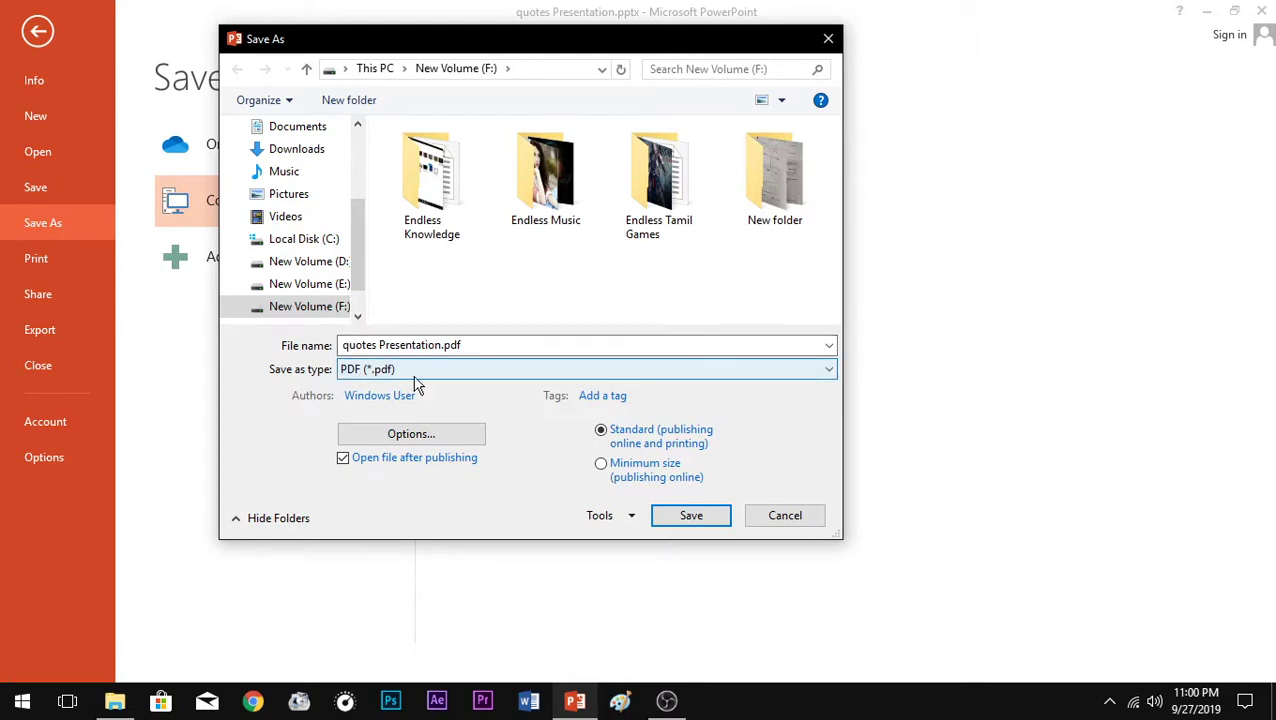
click(686, 516)
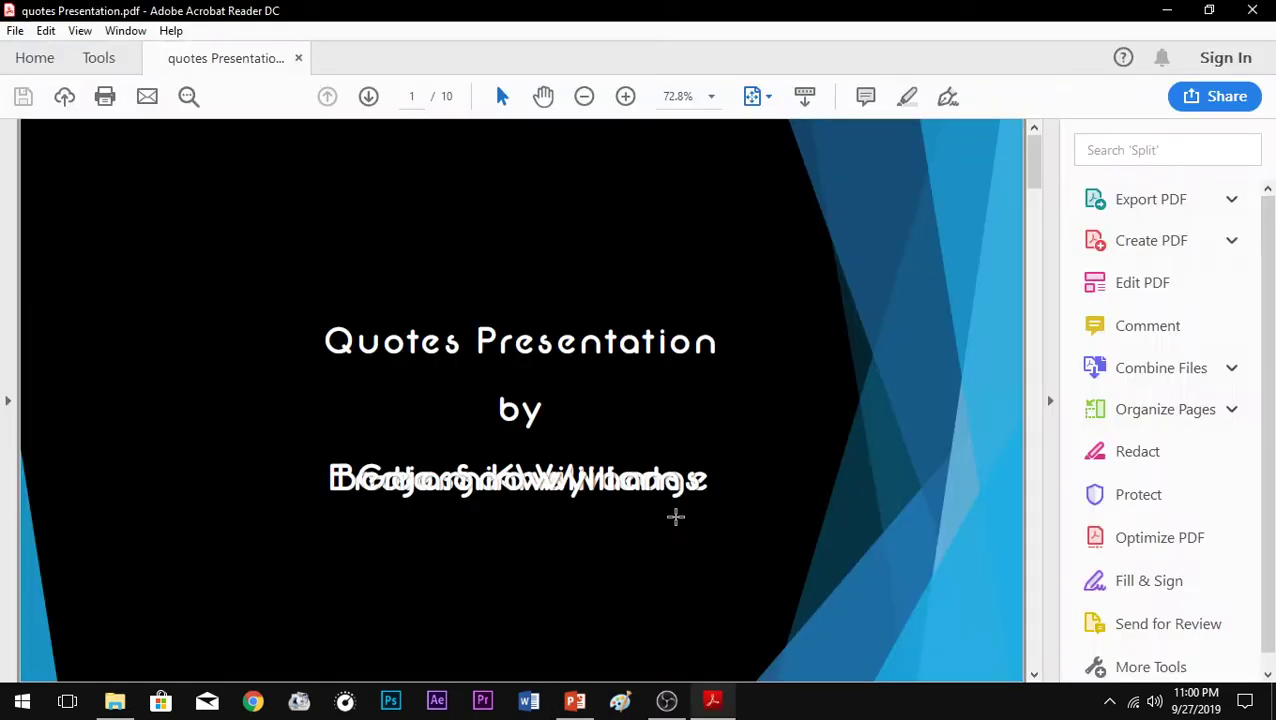
Collapse the Tools pane and scroll the PDF to page 9, the Buddha quote
scroll(673, 405, down, 3)
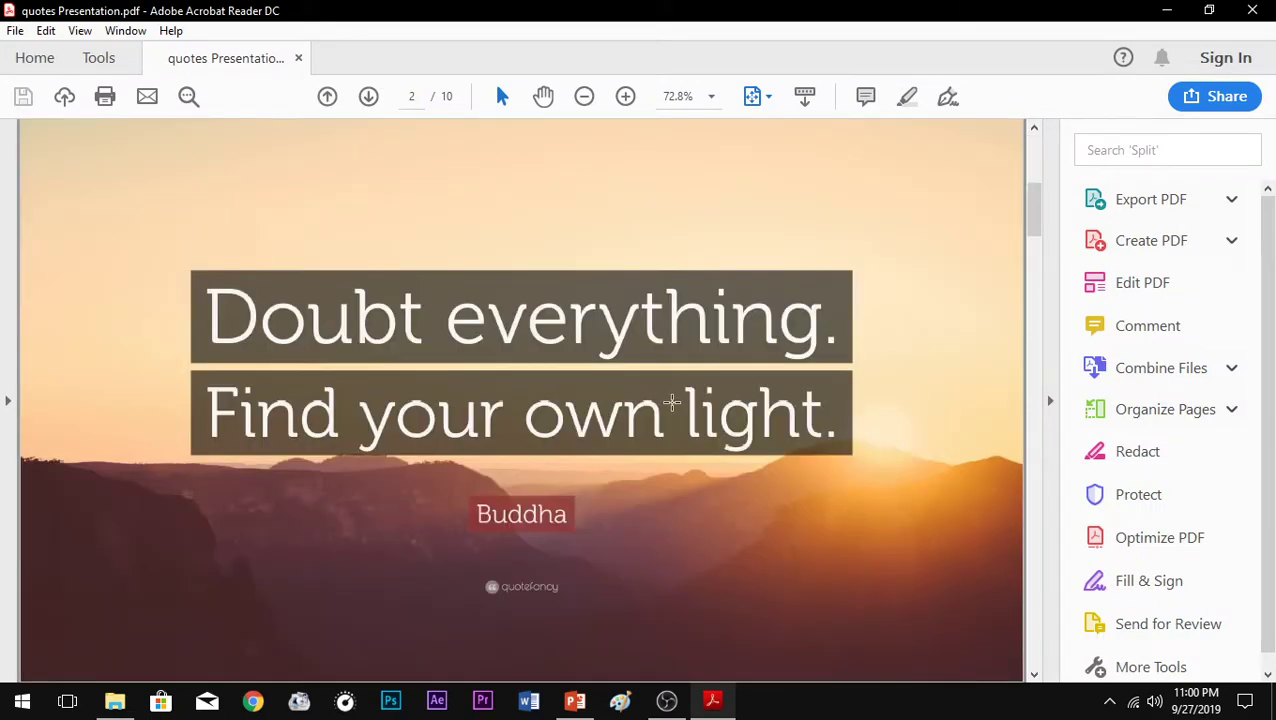
scroll(672, 403, up, 3)
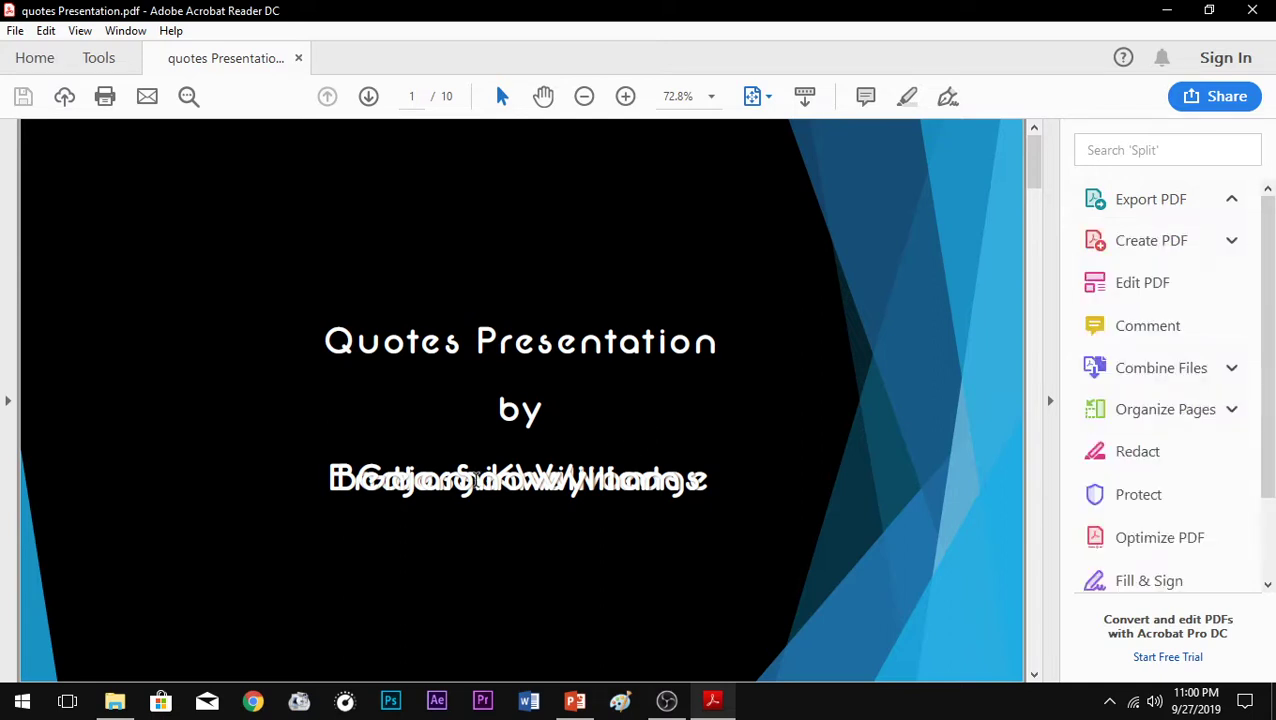
click(1048, 404)
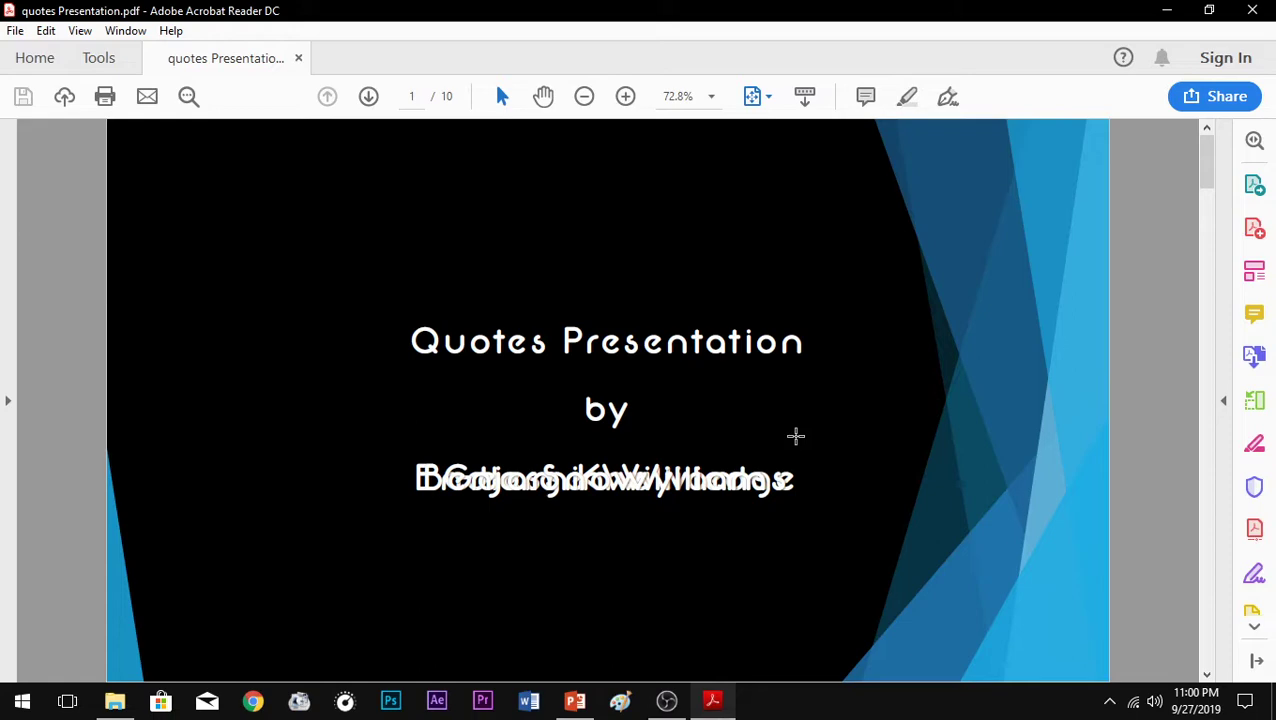
scroll(795, 435, down, 3)
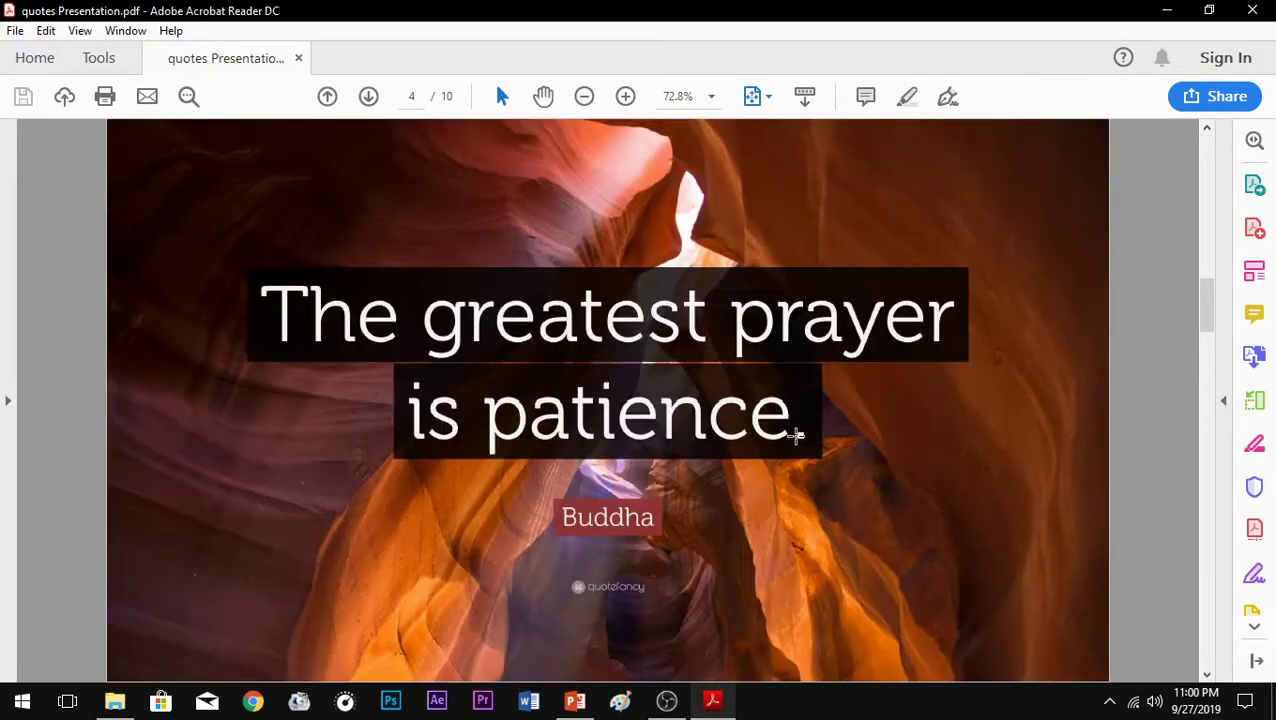
scroll(795, 435, up, 3)
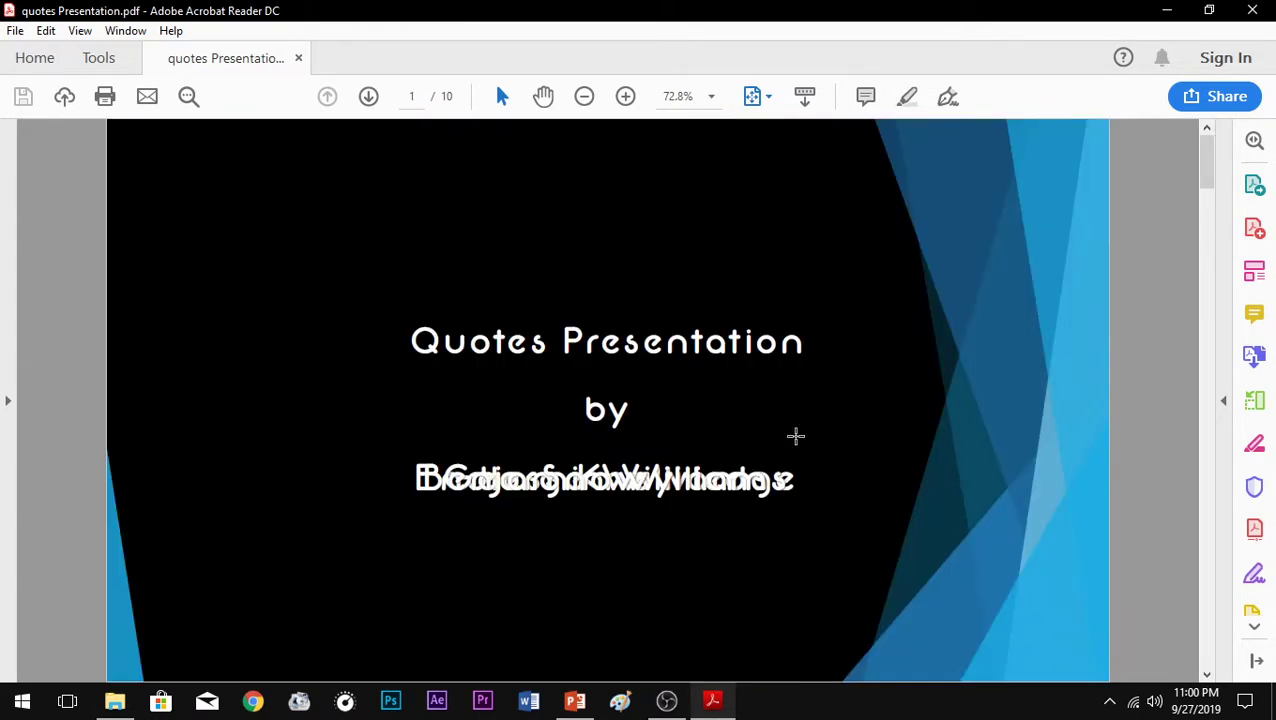
scroll(789, 435, down, 5)
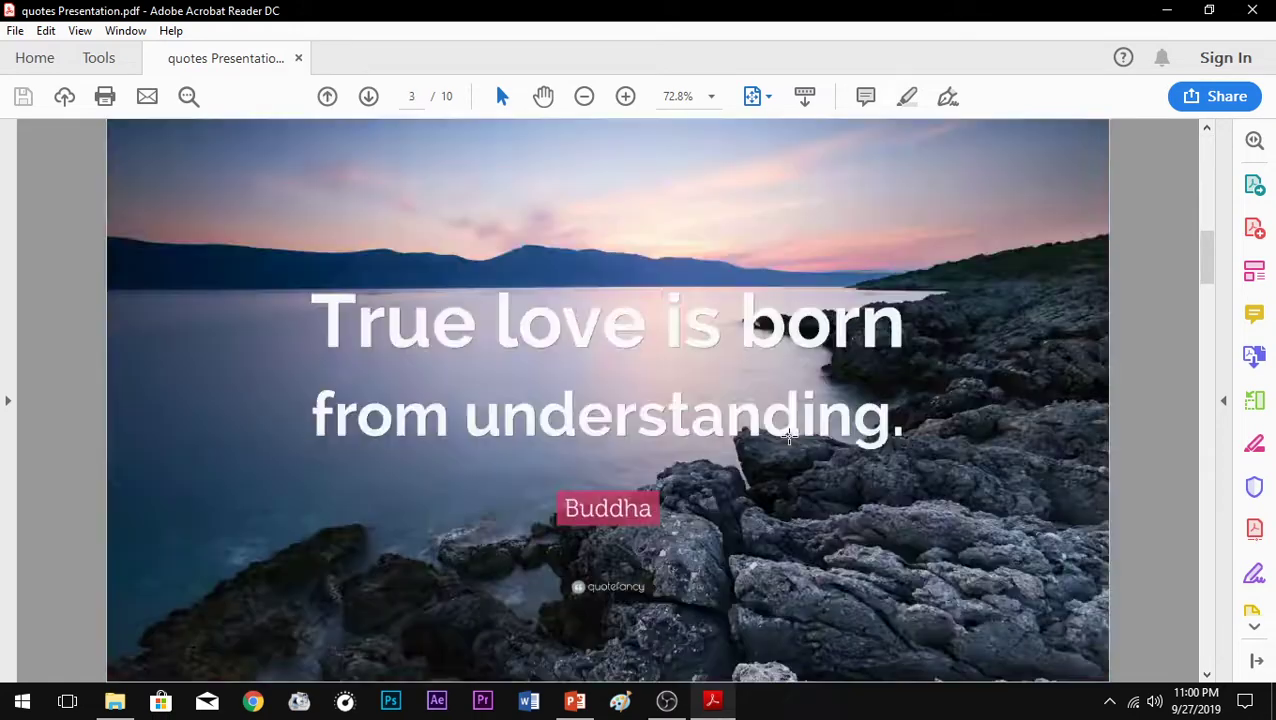
scroll(789, 435, down, 1)
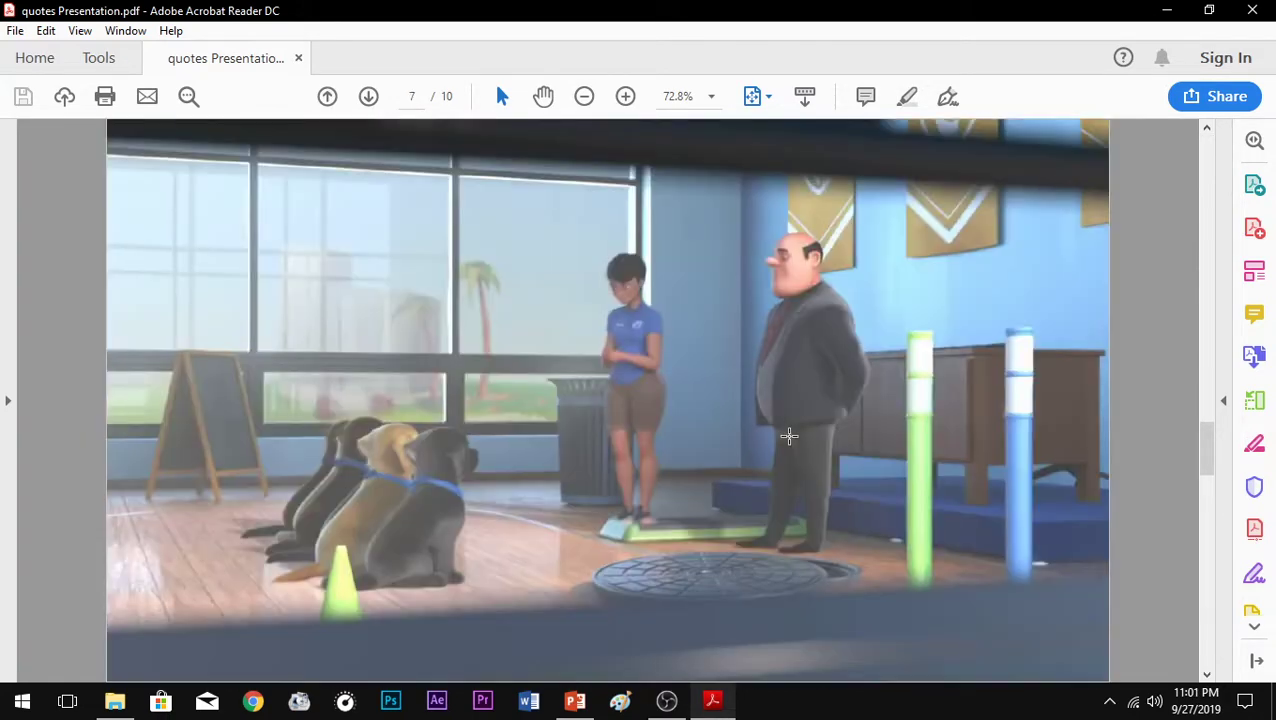
scroll(789, 435, down, 2)
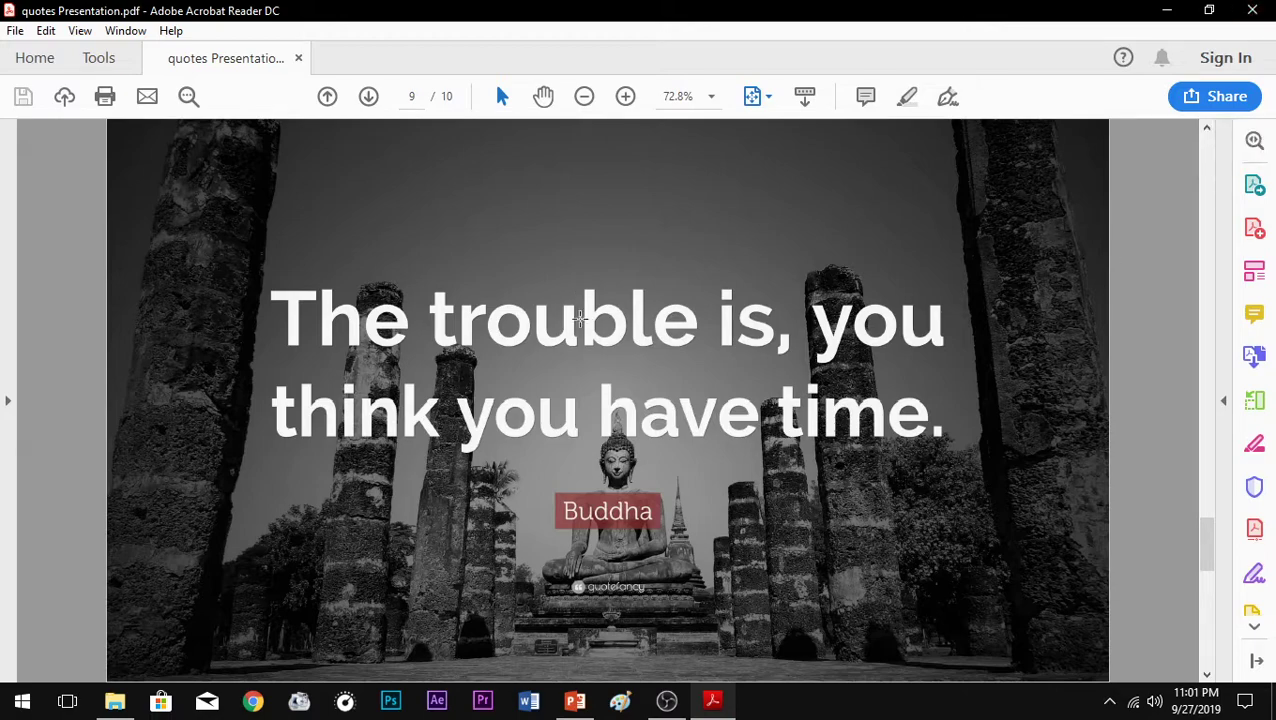
Close the PDF, save the deck to F: as PowerPoint Show (*.ppsx), and preview it with F5
click(1252, 10)
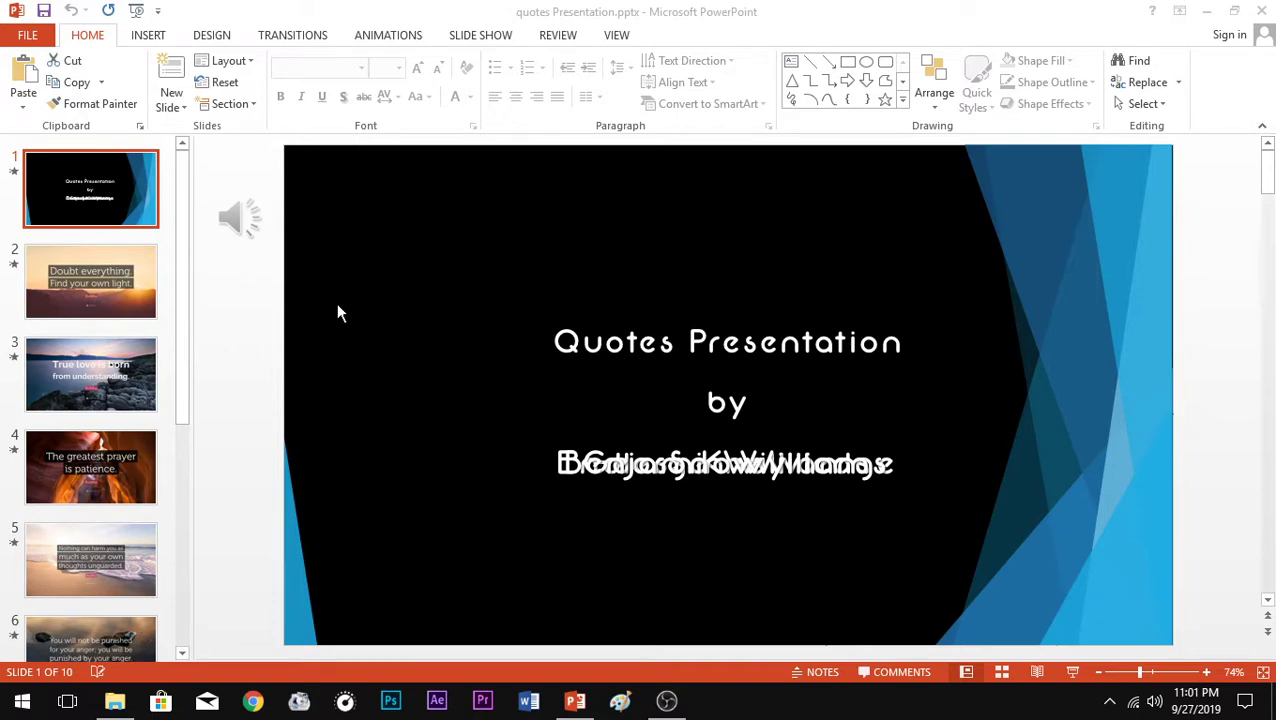
click(27, 37)
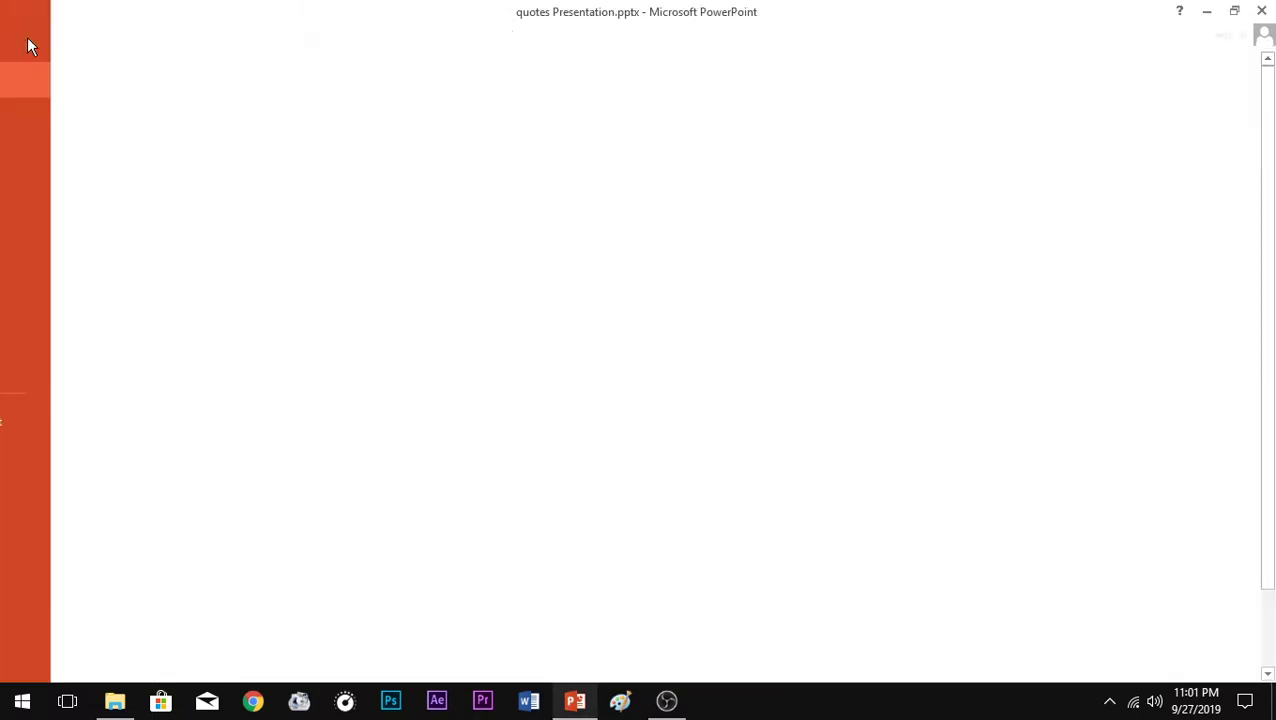
click(57, 224)
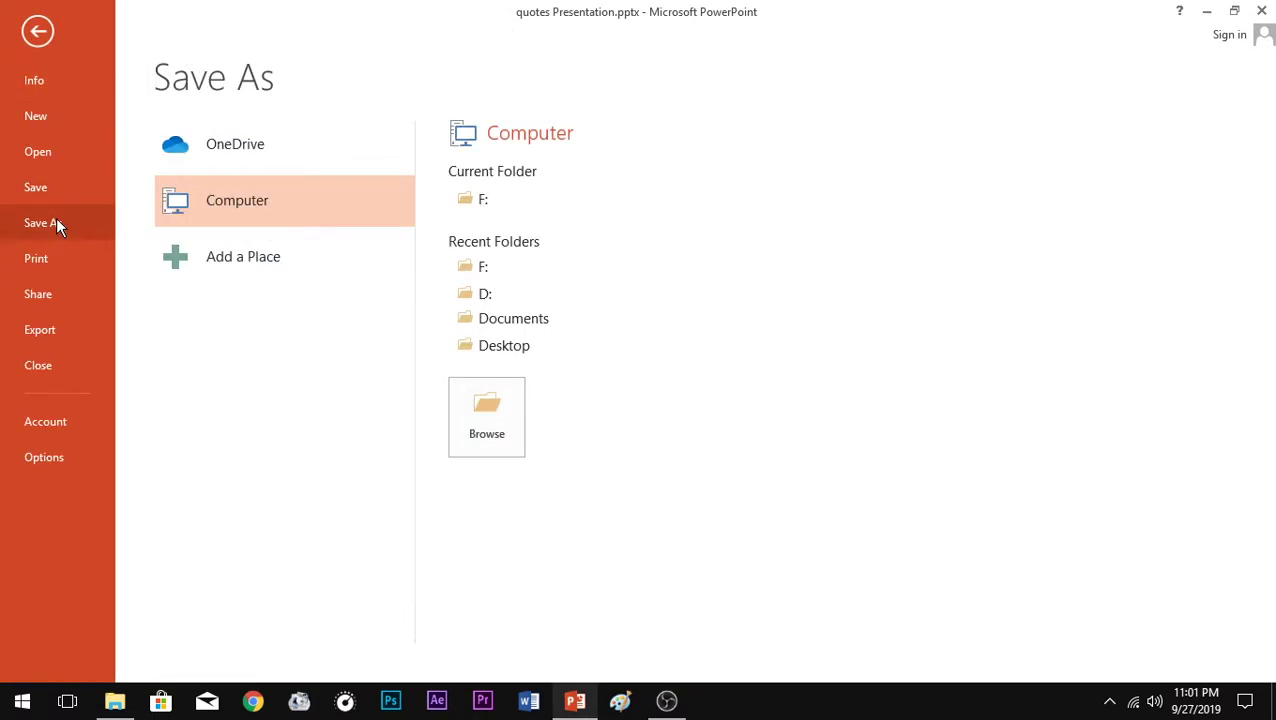
click(483, 201)
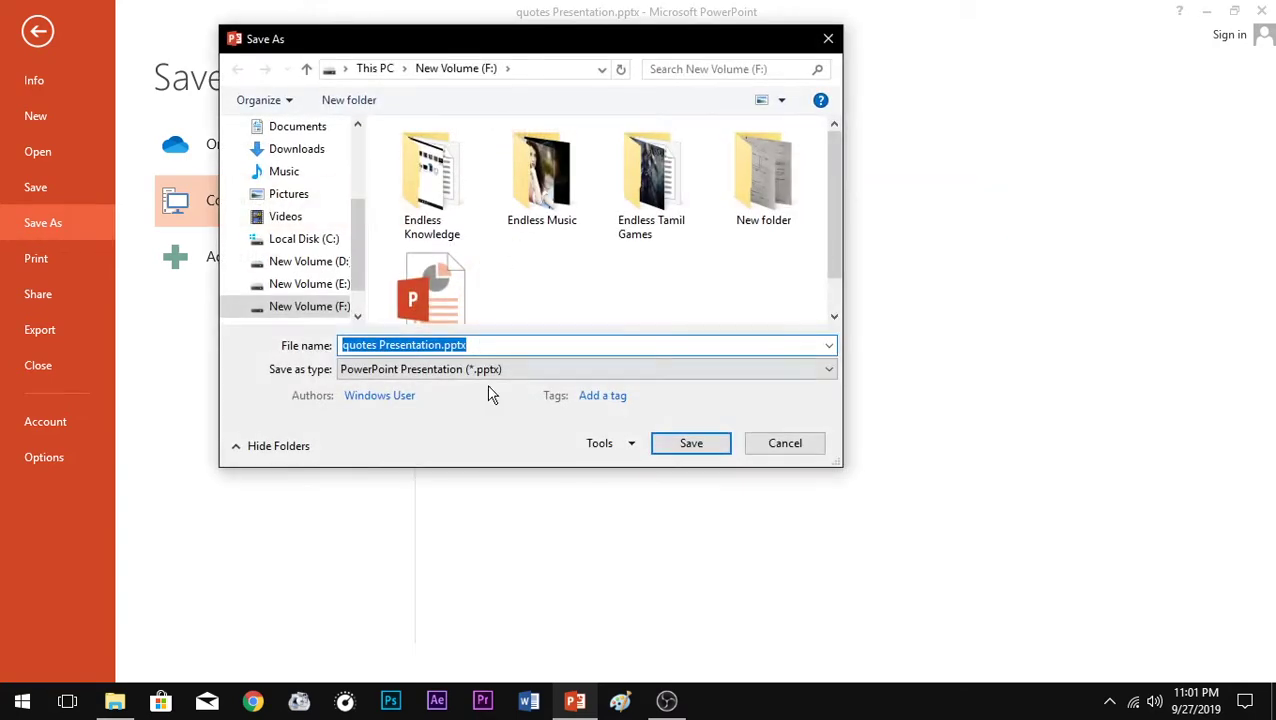
click(433, 373)
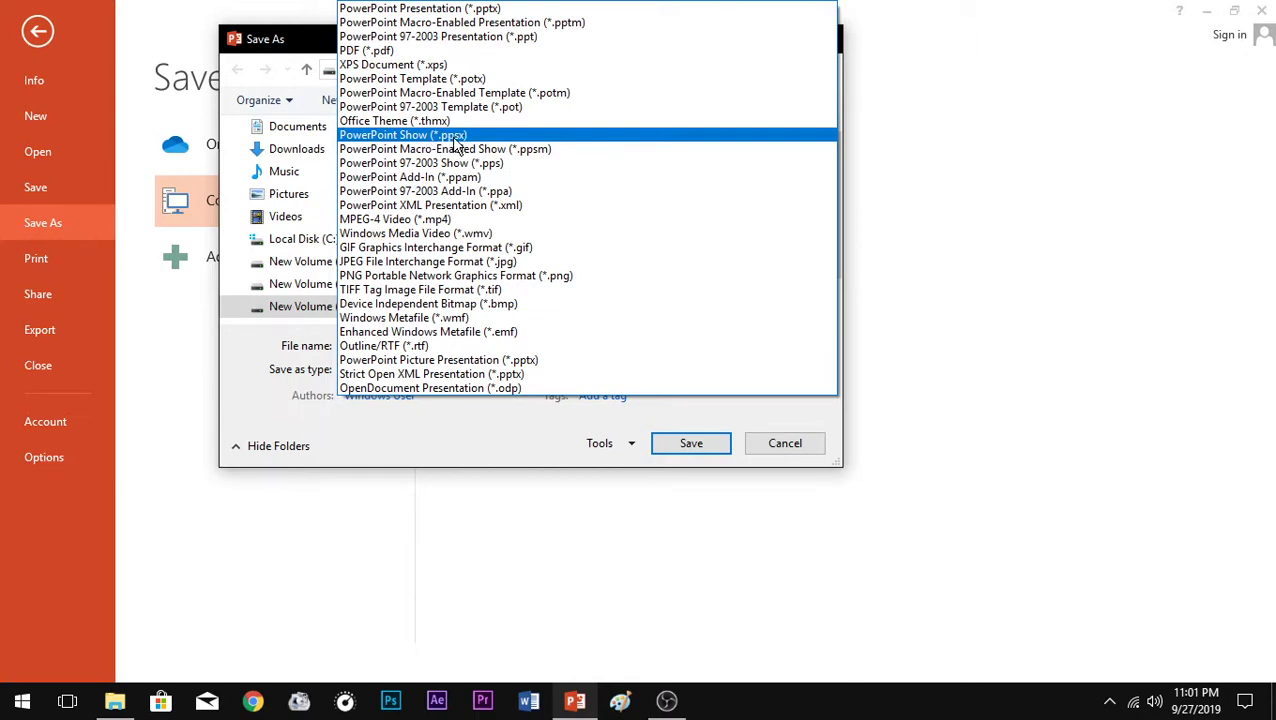
click(432, 138)
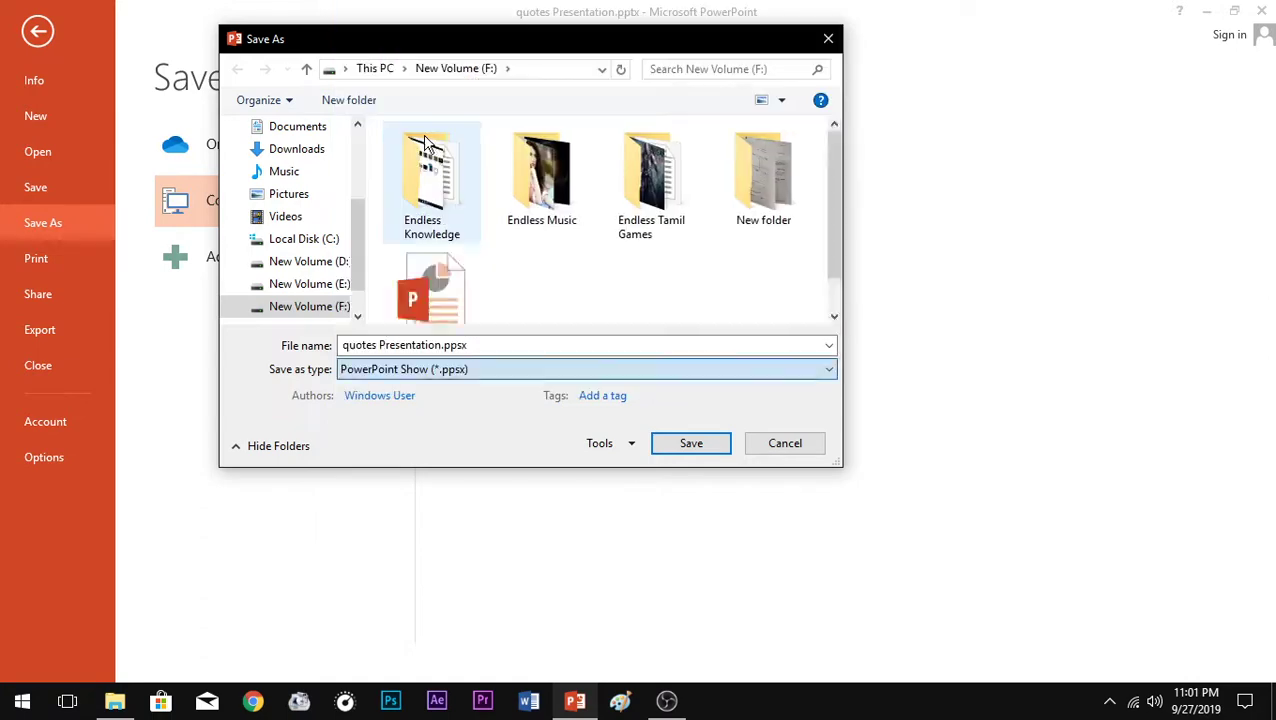
click(697, 442)
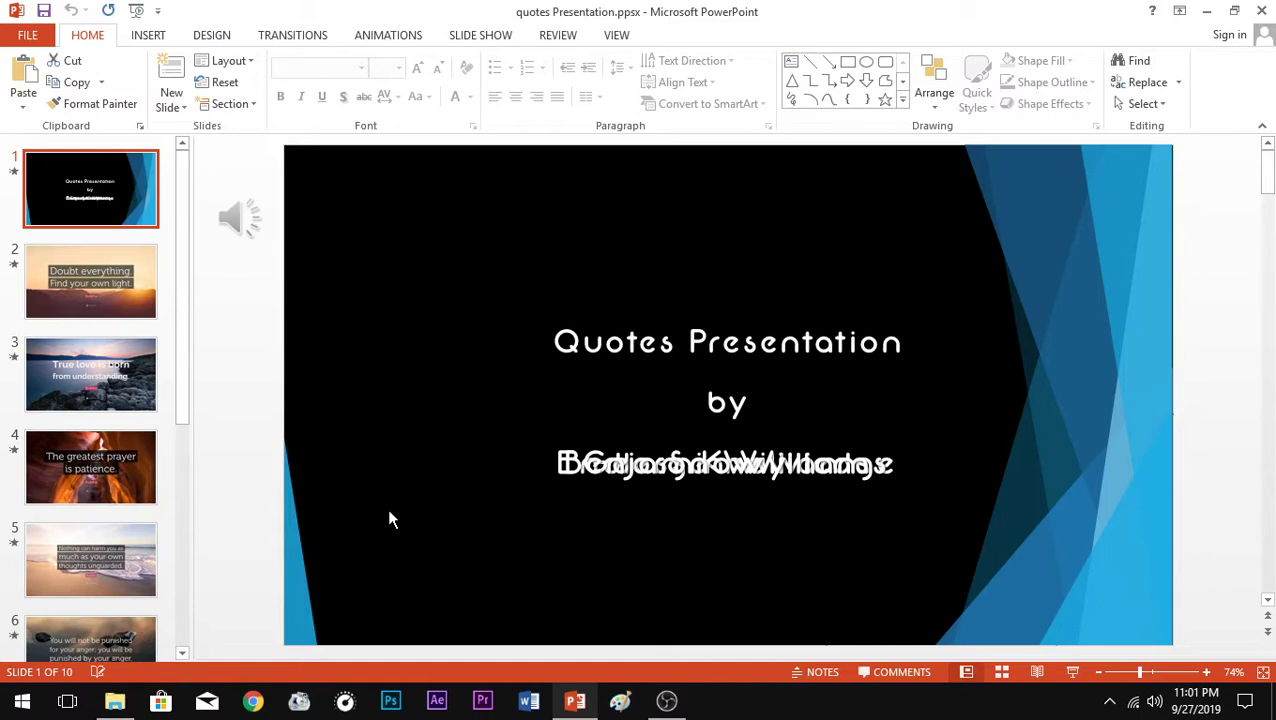
key(F5)
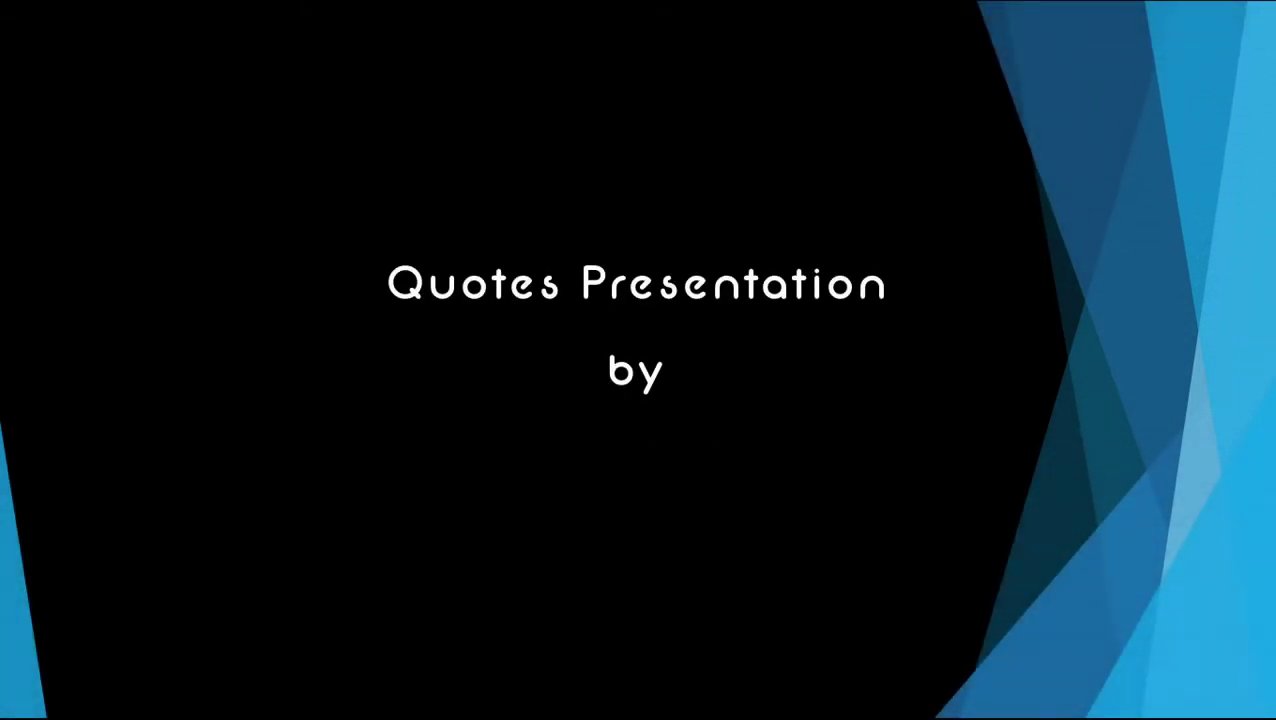
key(Escape)
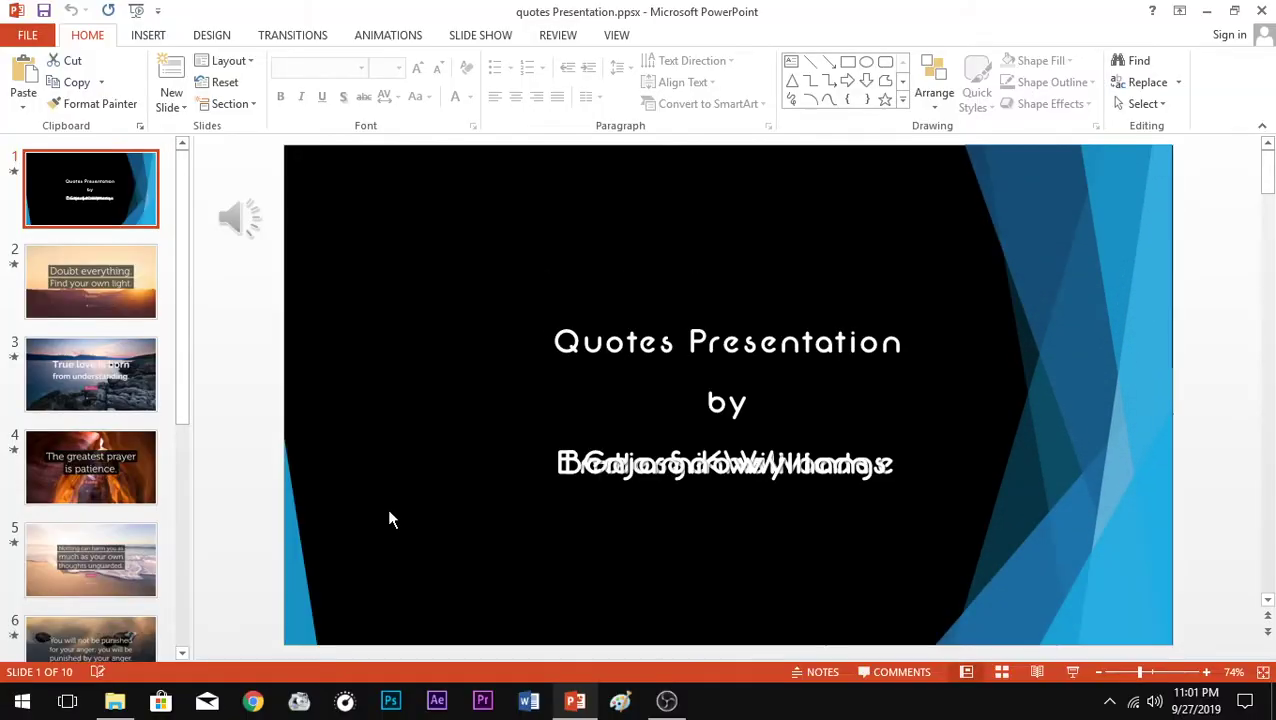
Check quotes Presentation.ppsx on drive F, then browse PowerPoint's Insert, Design and Transitions tabs
click(115, 701)
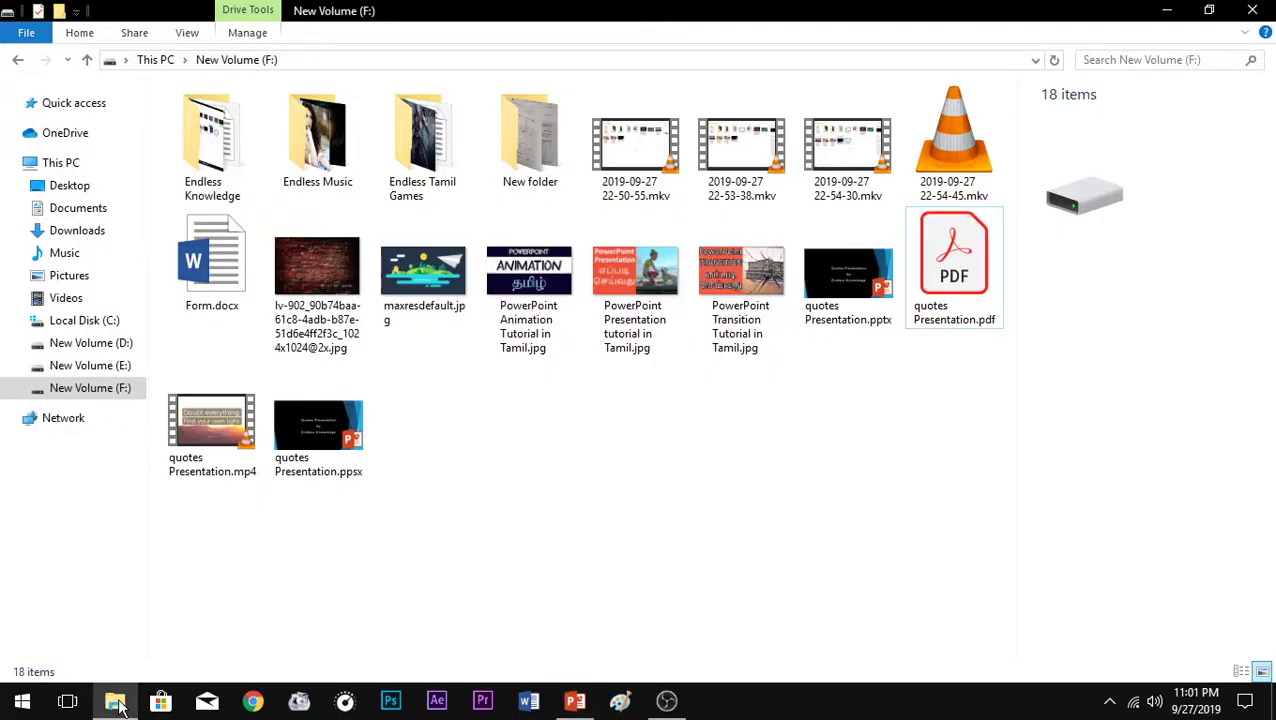
click(309, 478)
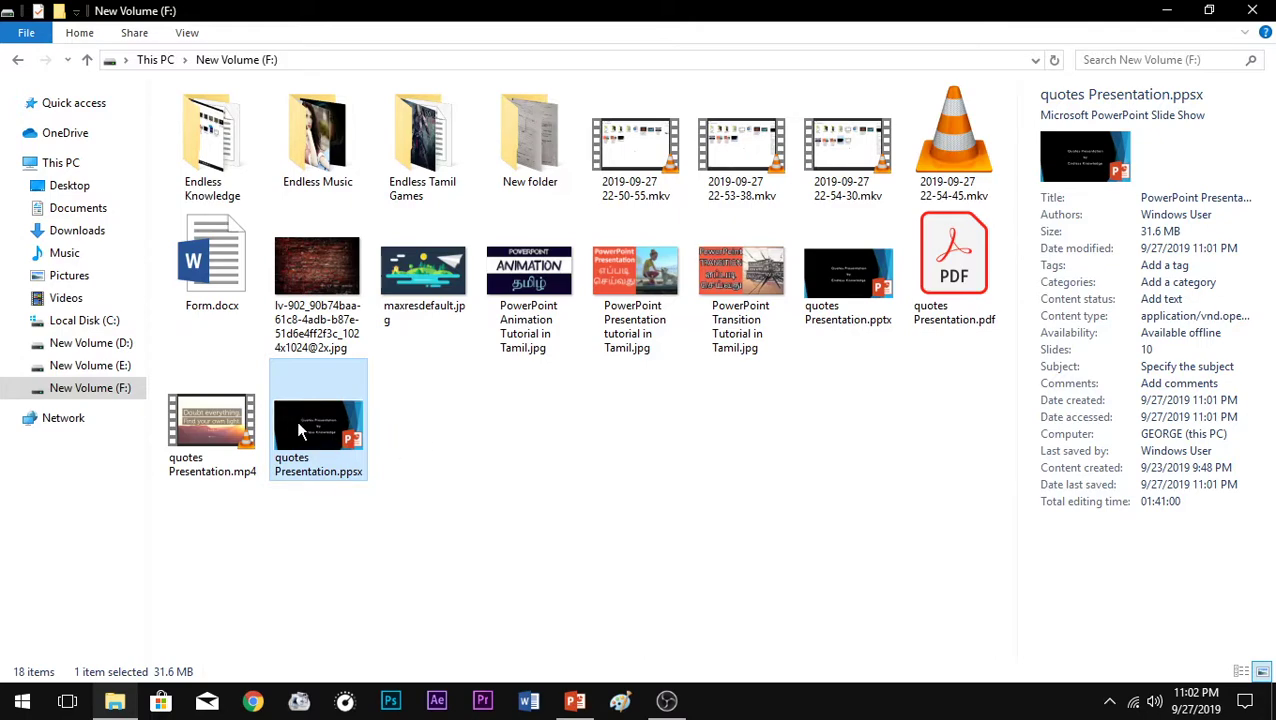
click(575, 705)
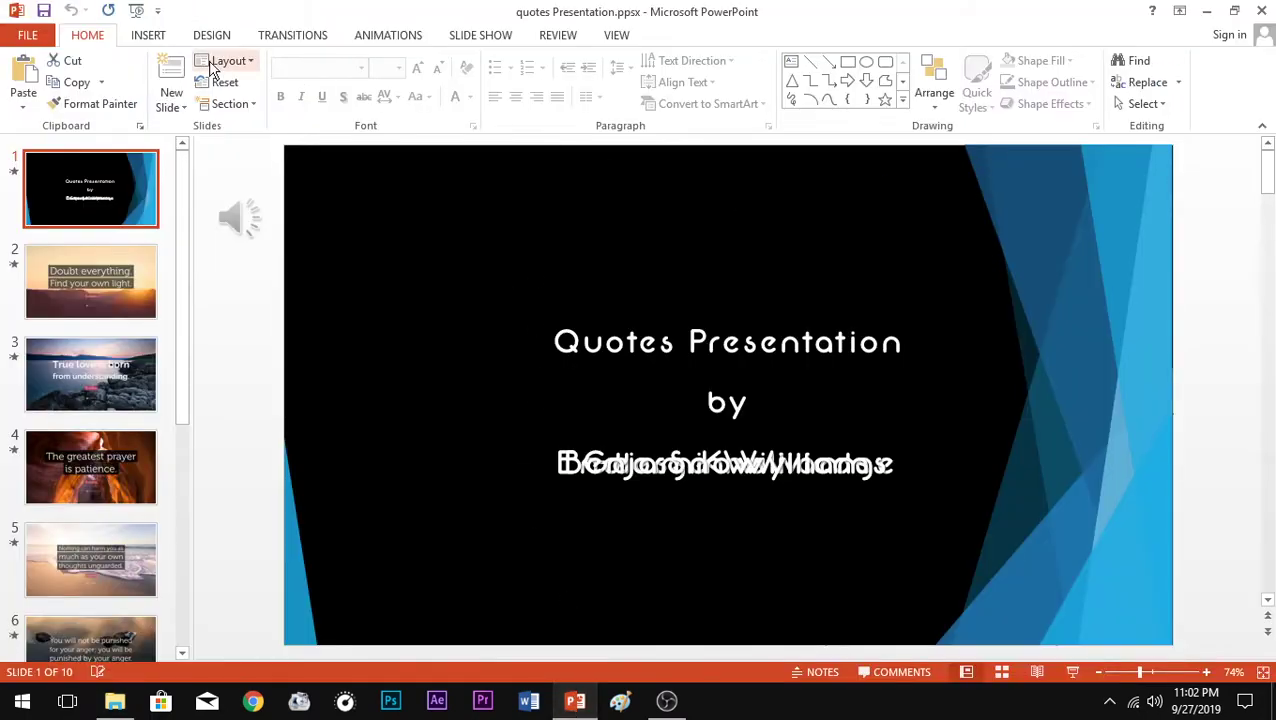
click(147, 35)
click(216, 36)
scroll(205, 42, down, 1)
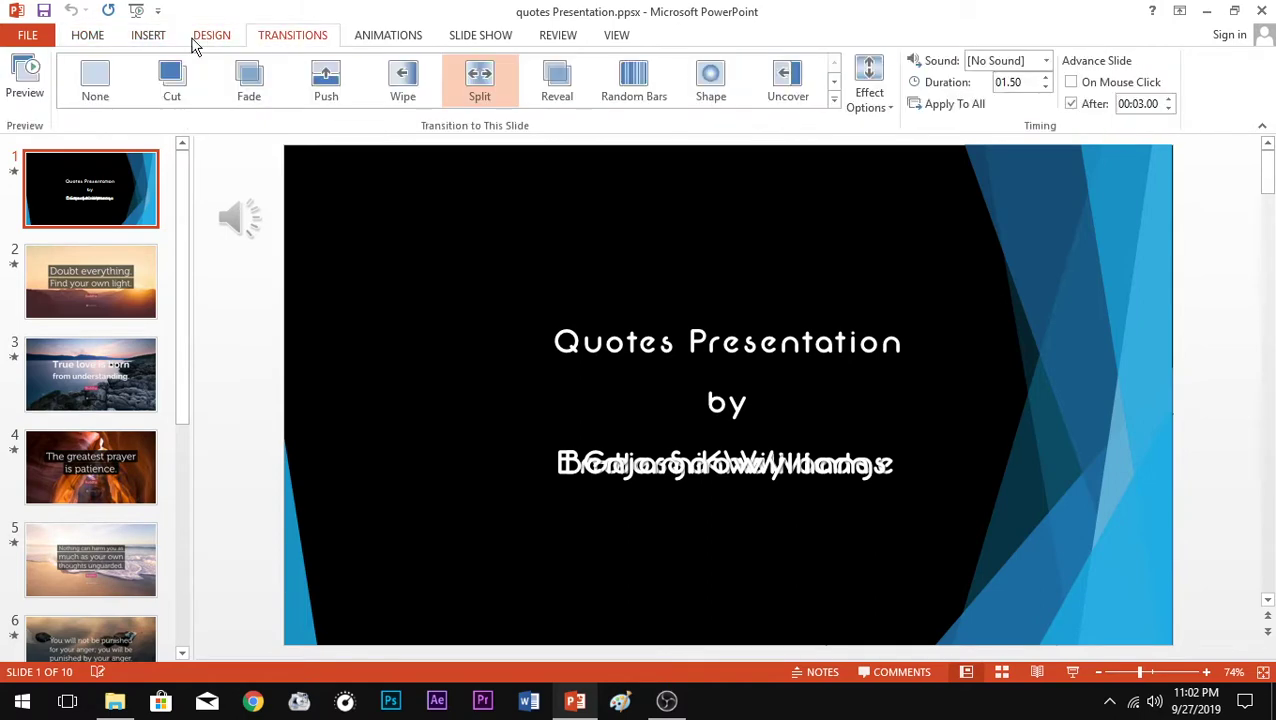
click(90, 37)
Save the PowerPoint Show and close PowerPoint
click(114, 703)
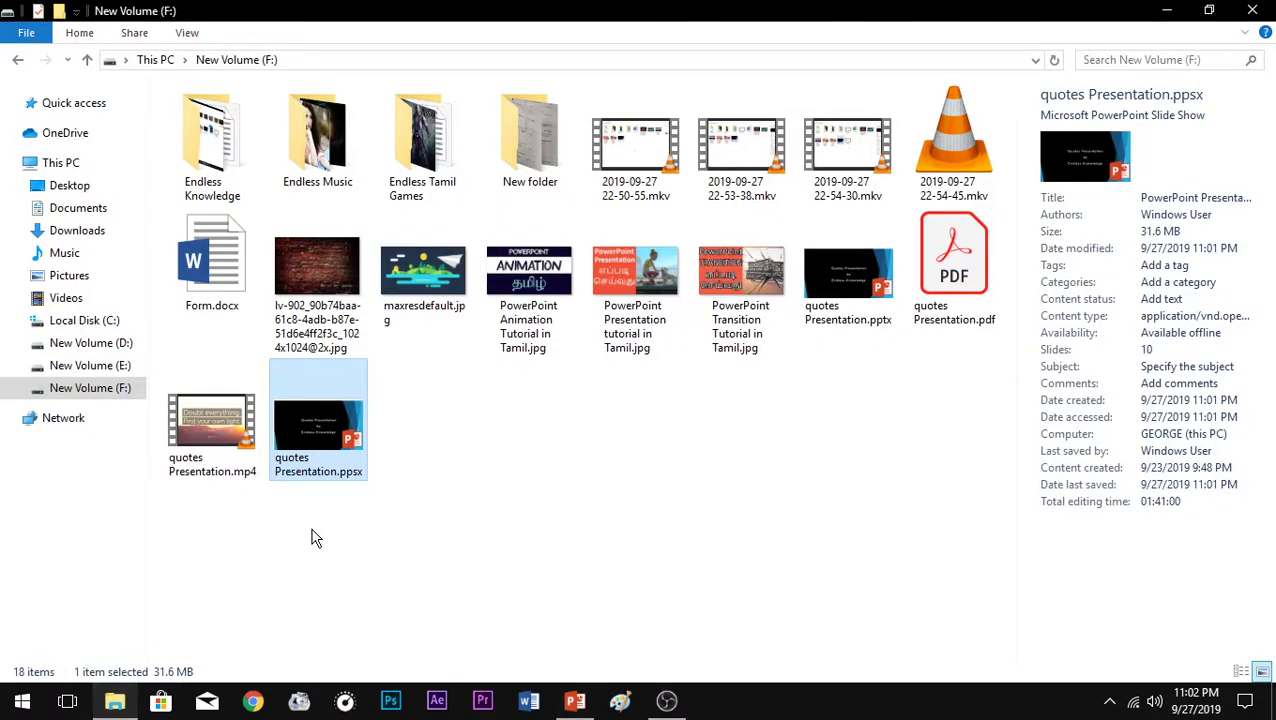
key(alt+Tab)
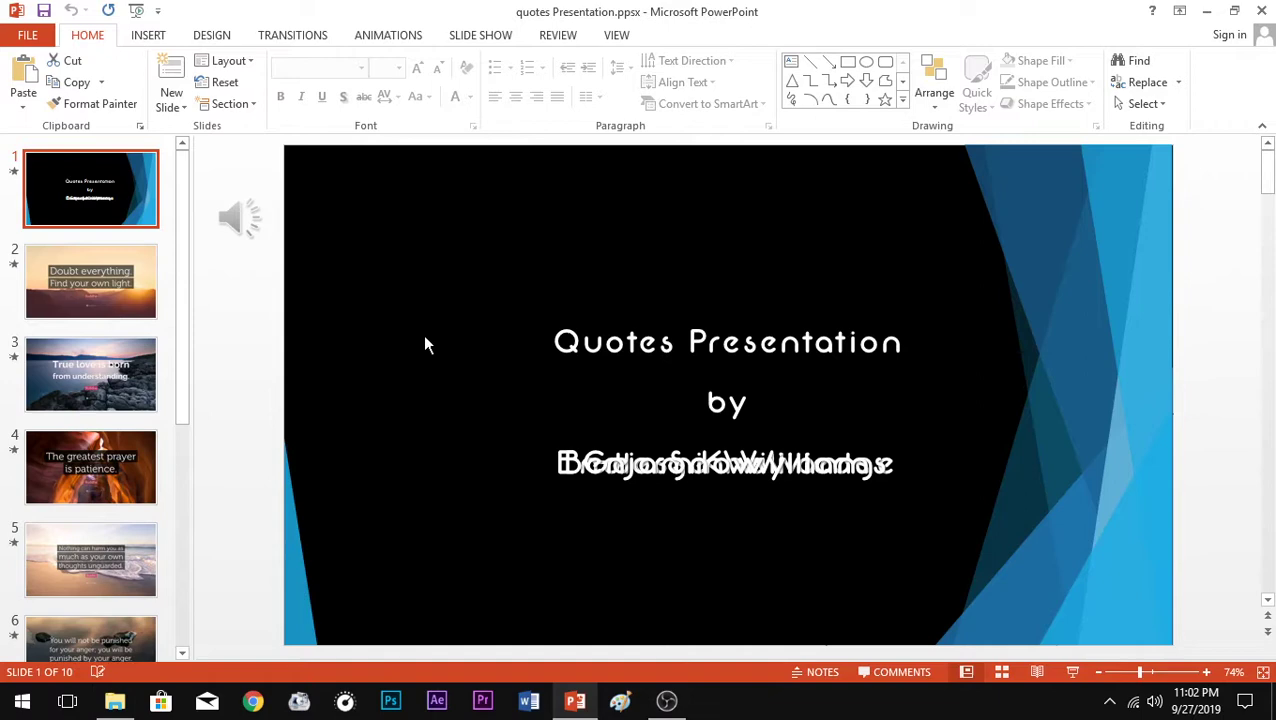
click(43, 10)
click(1258, 10)
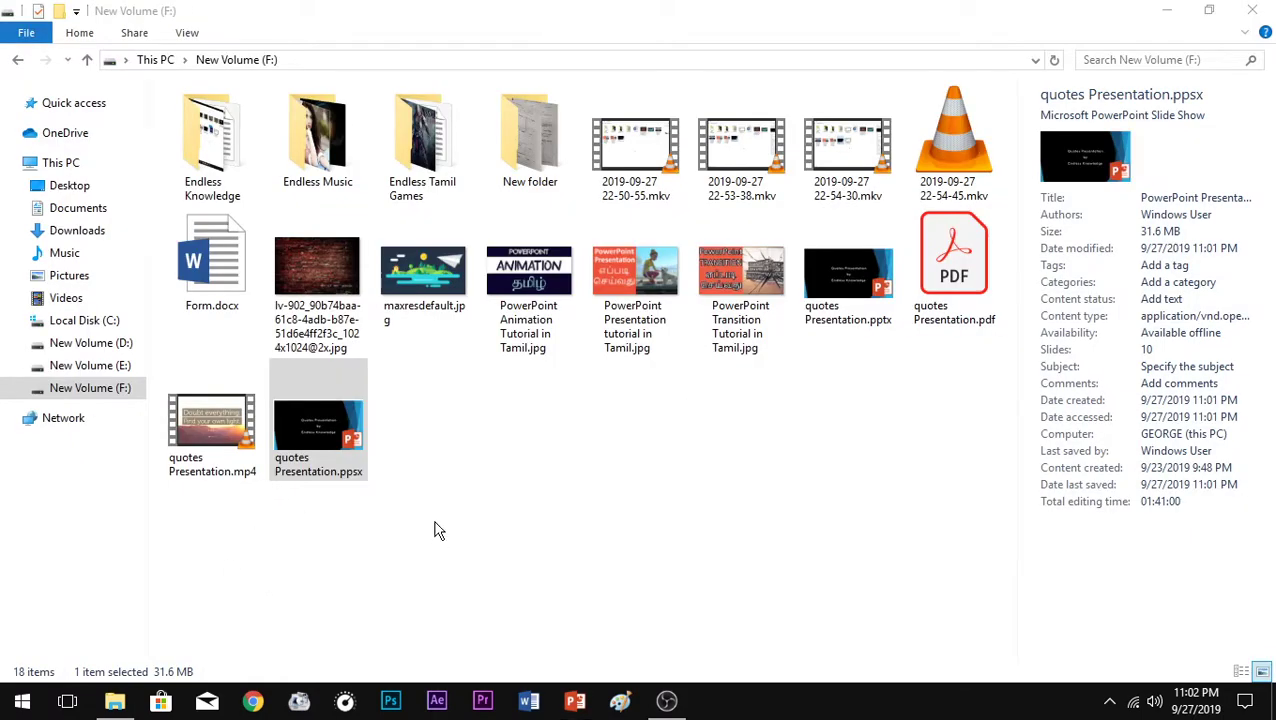
Launch quotes Presentation.ppsx from drive F as a slideshow and end it
click(325, 427)
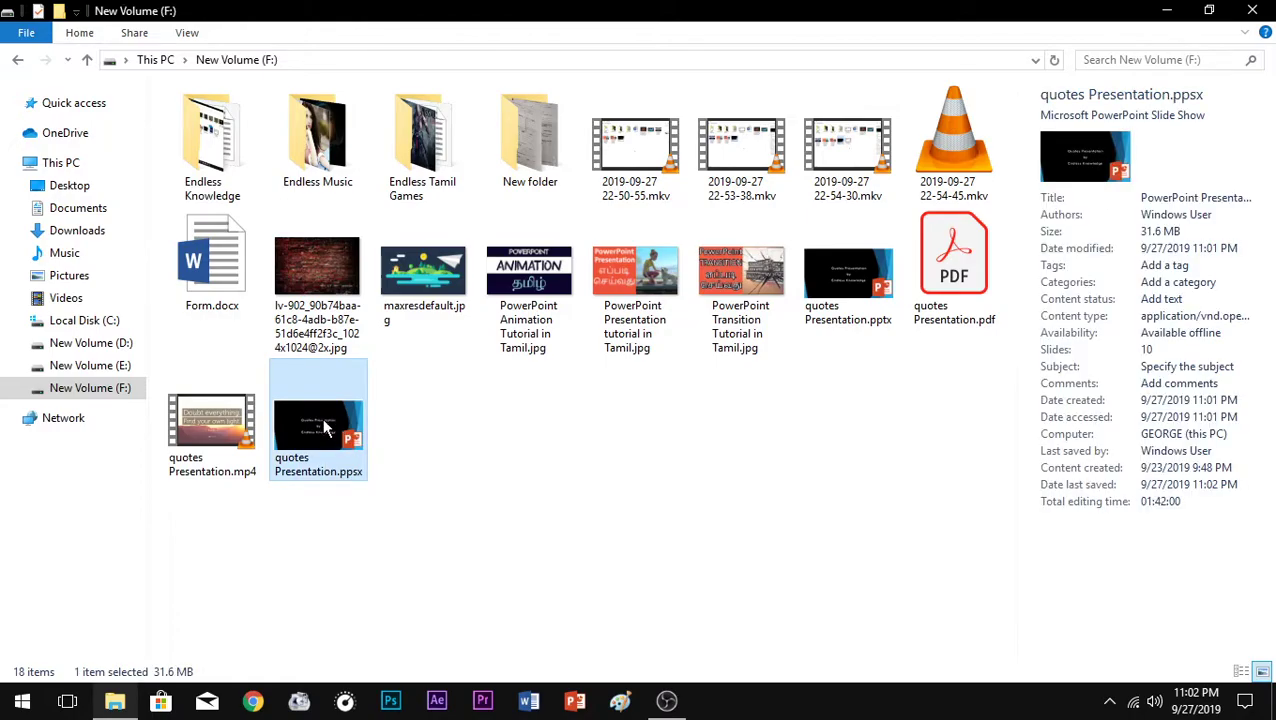
double_click(325, 427)
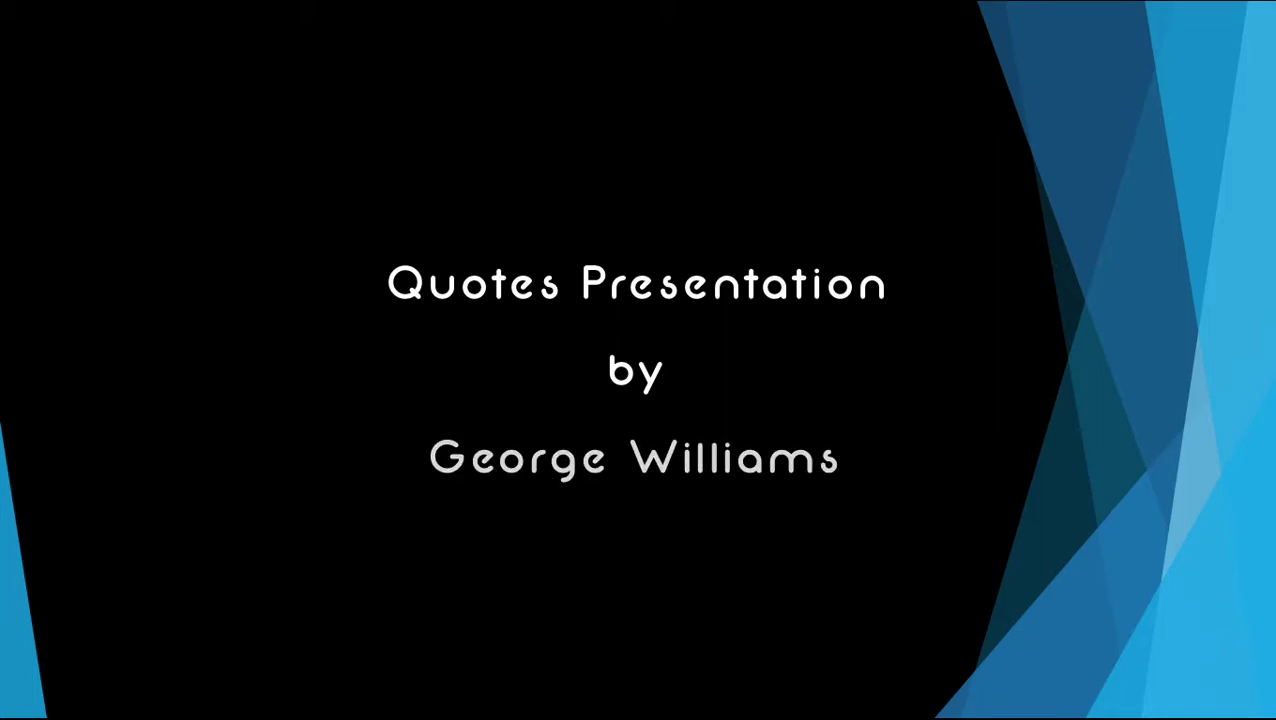
key(Escape)
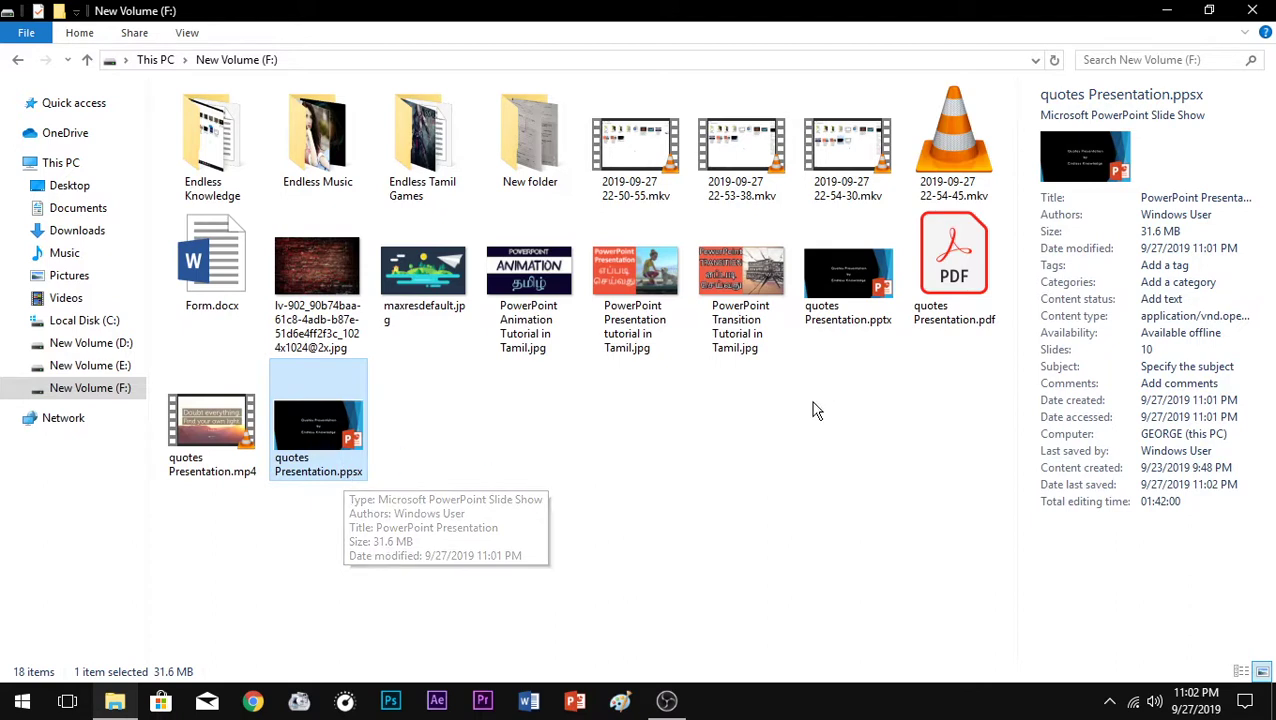
Open quotes Presentation.pptx maximized, save and close it, then select quotes Presentation.mp4
click(843, 298)
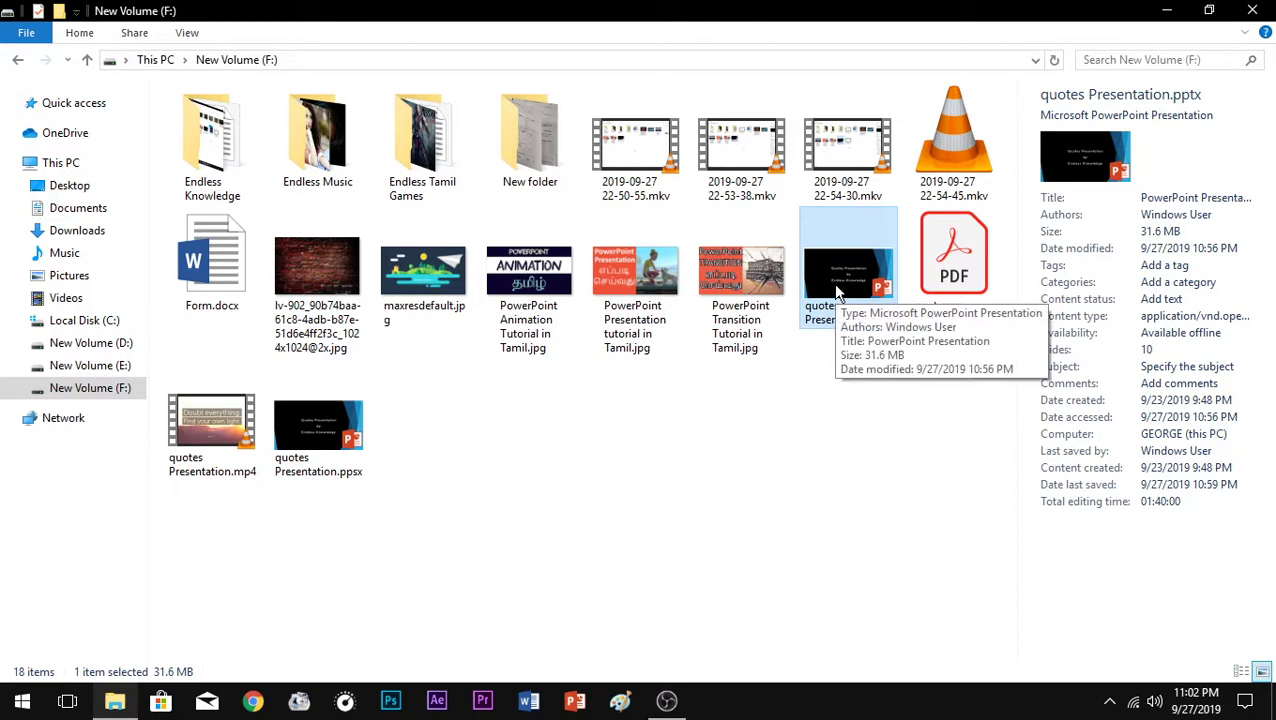
double_click(825, 290)
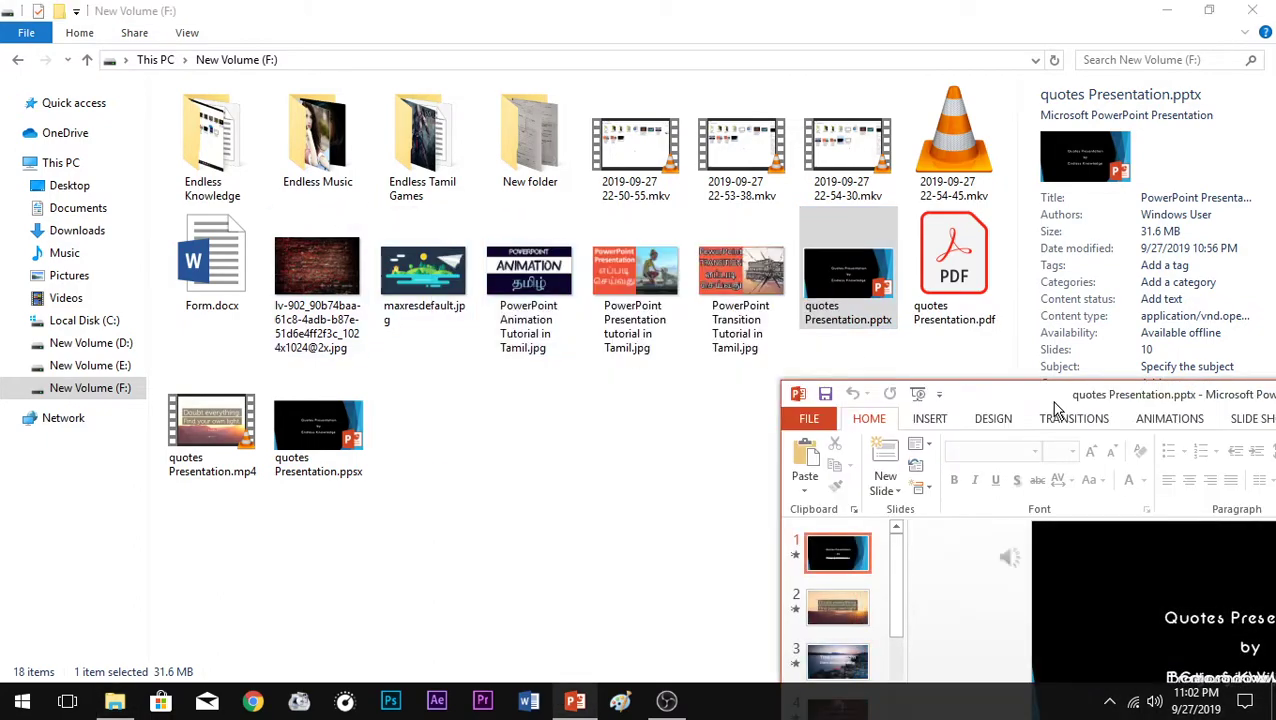
drag(1054, 395, 650, 10)
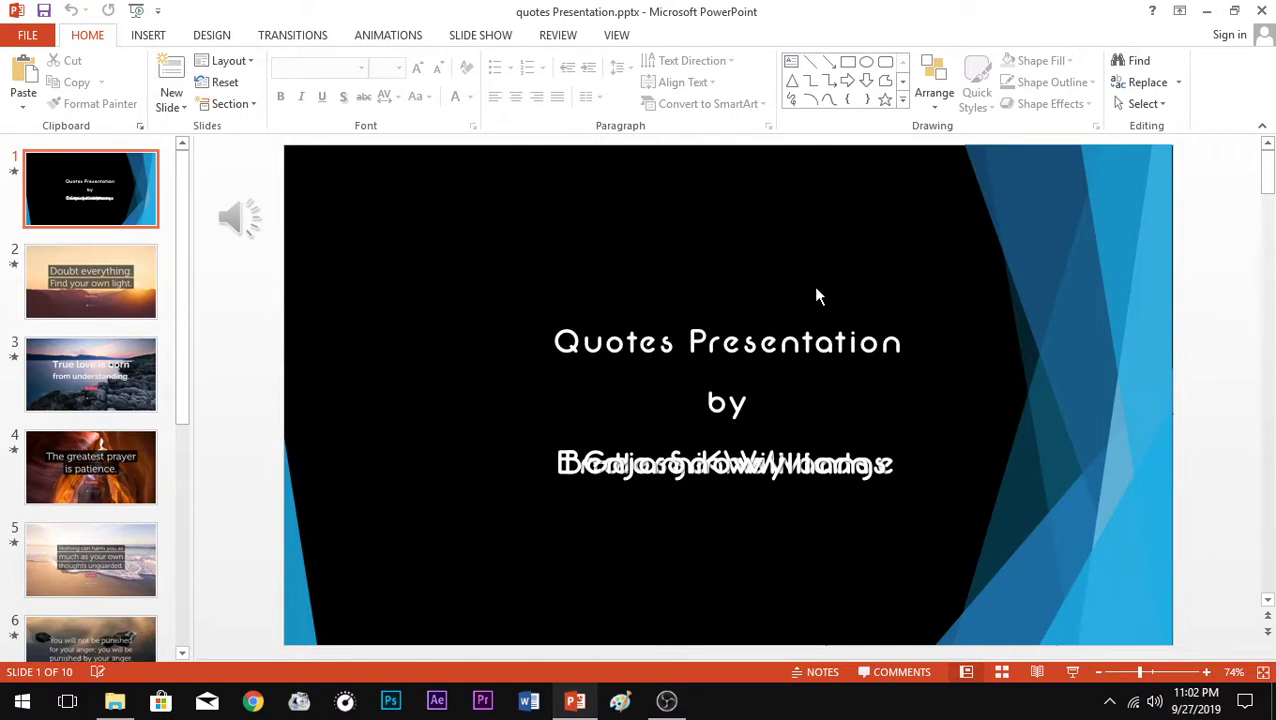
click(44, 11)
click(1262, 10)
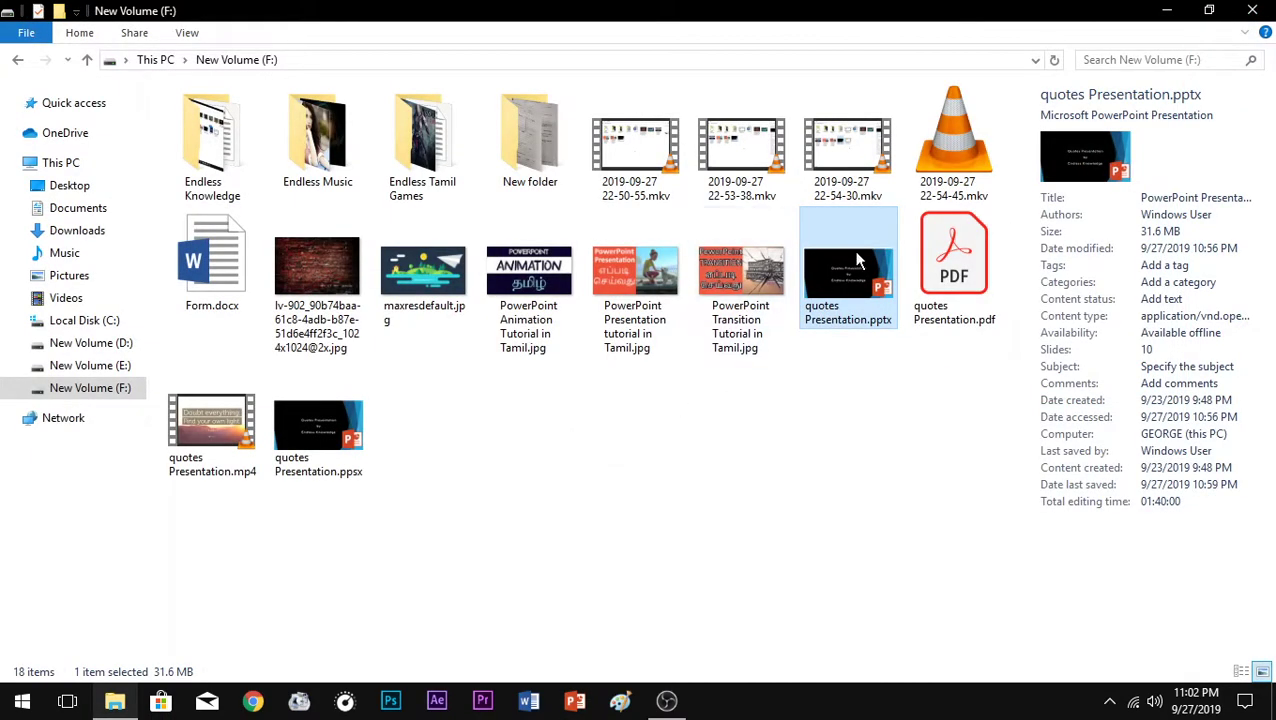
click(219, 442)
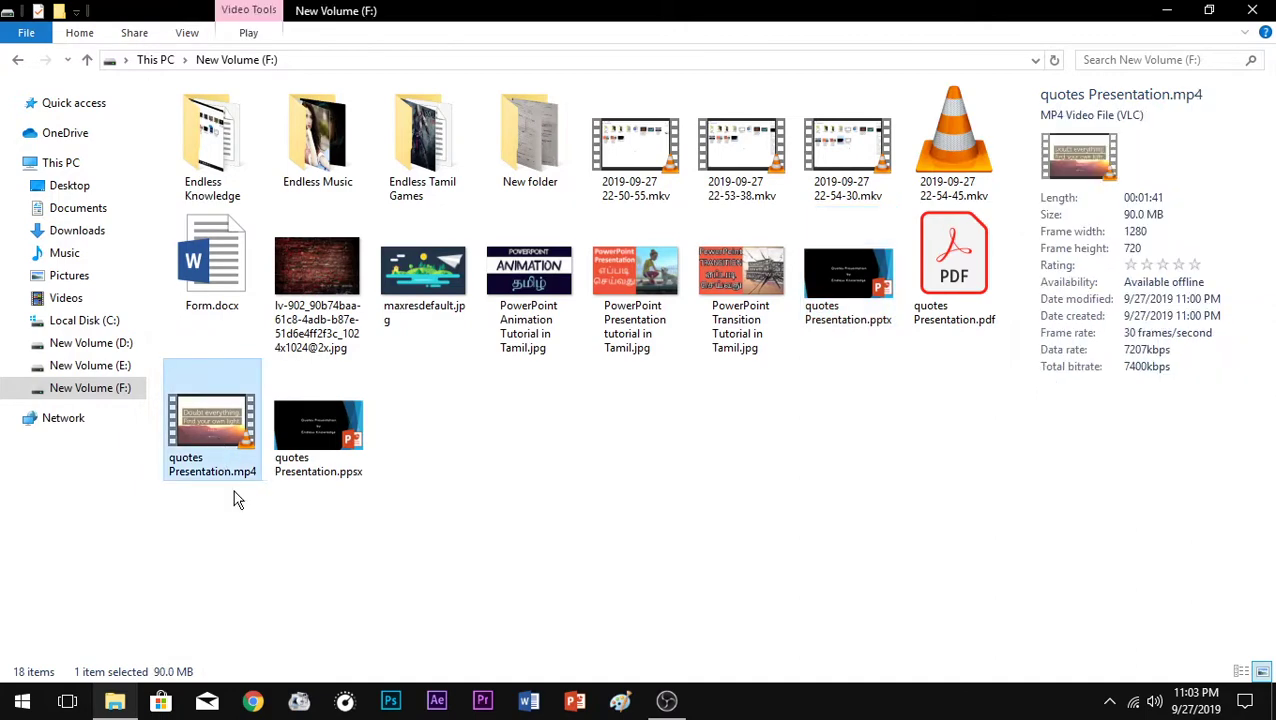
double_click(226, 435)
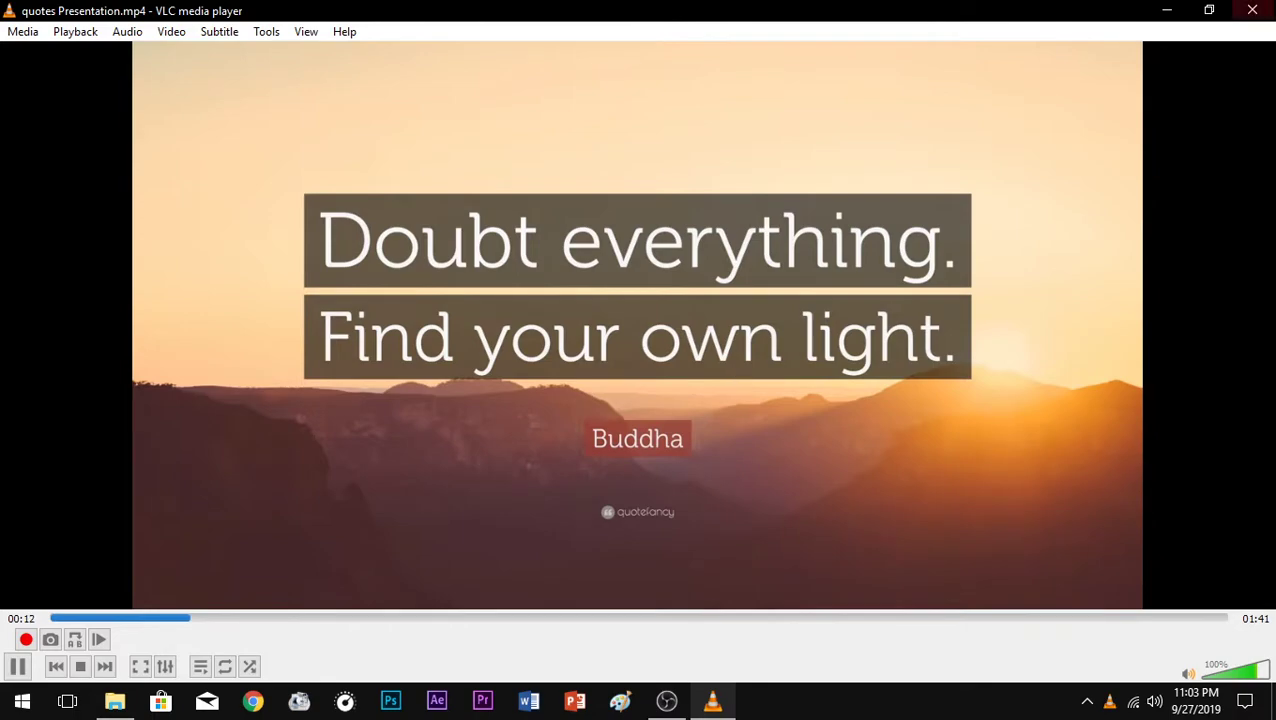
click(1252, 10)
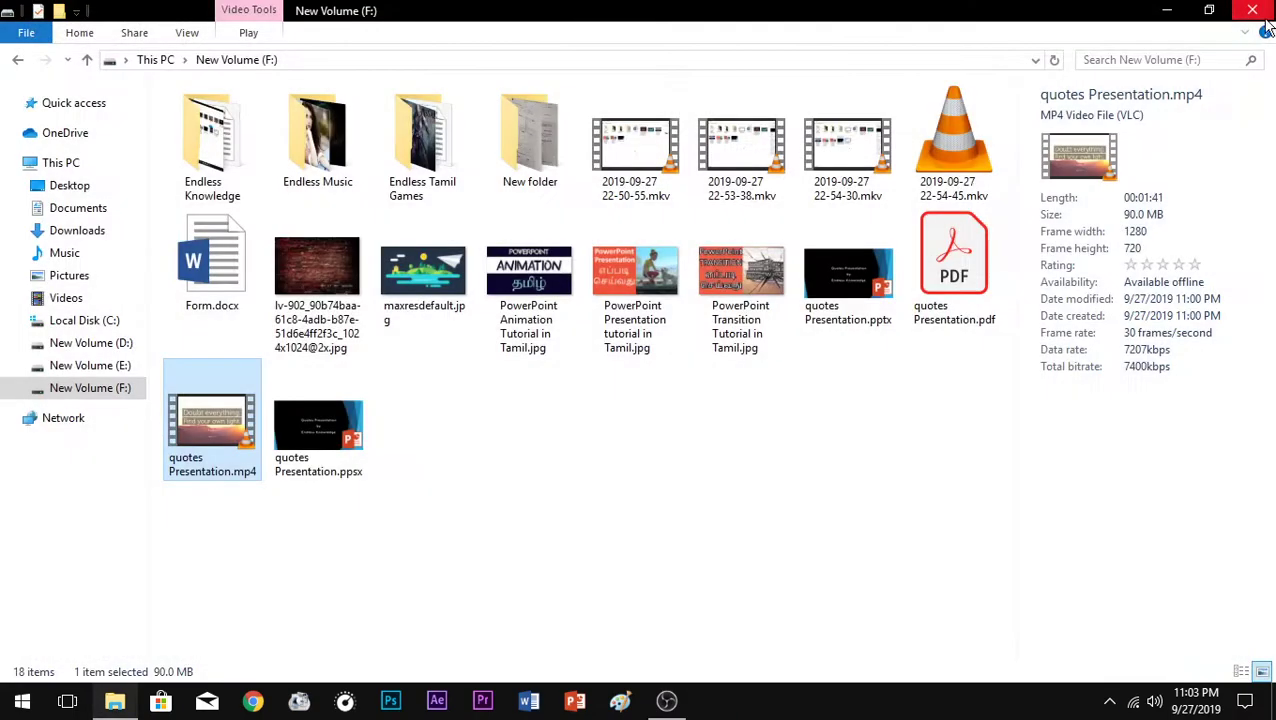
Open quotes Presentation.pptx and view slide 7, The End slide, then the title slide
click(285, 447)
double_click(866, 282)
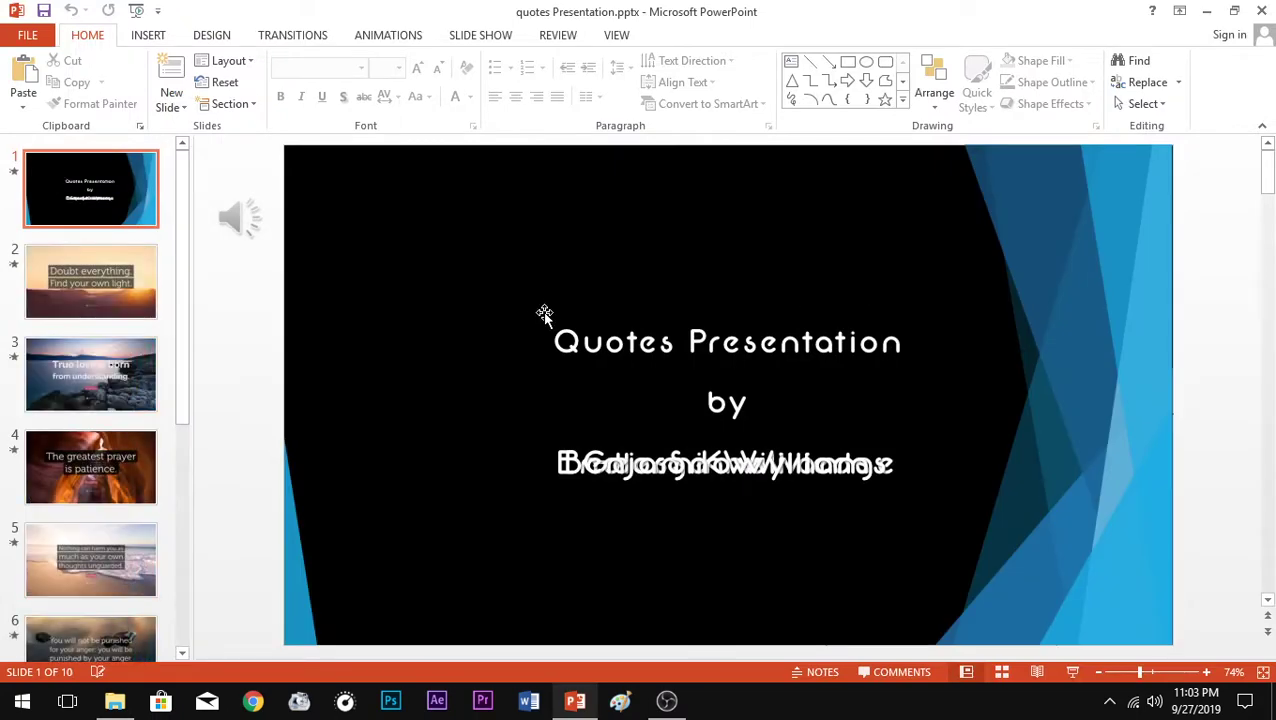
scroll(66, 303, down, 5)
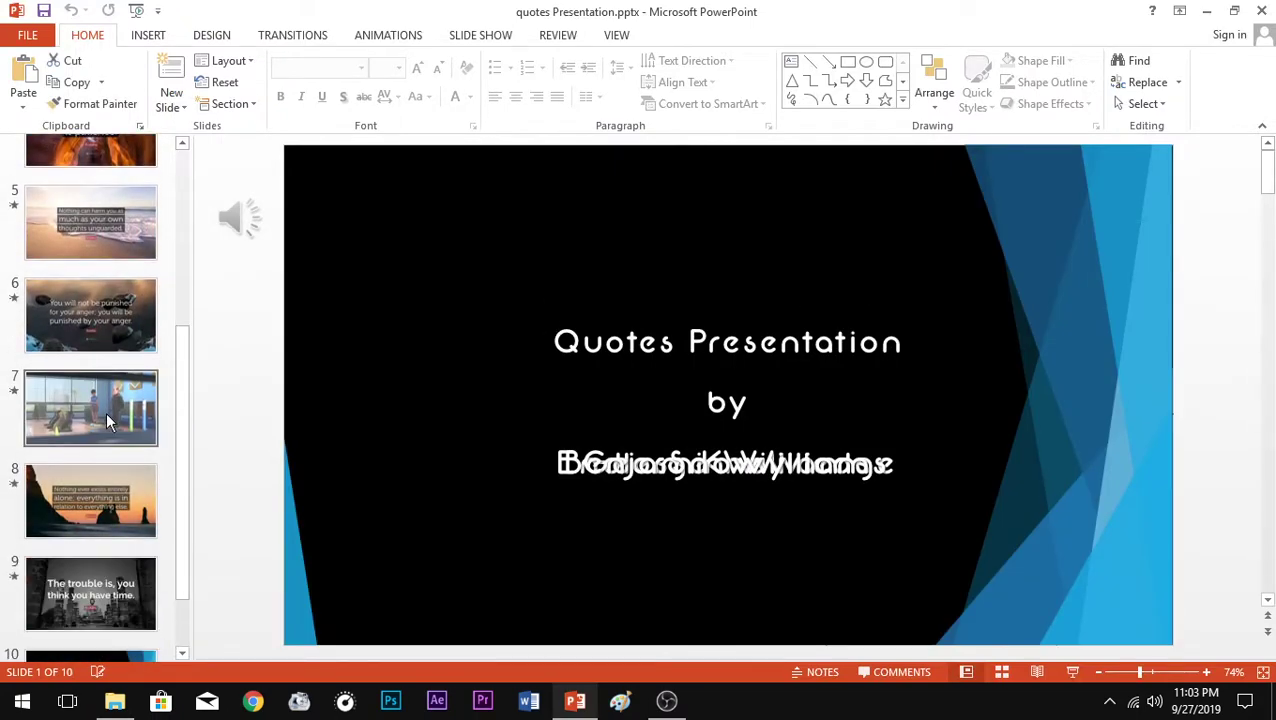
click(106, 412)
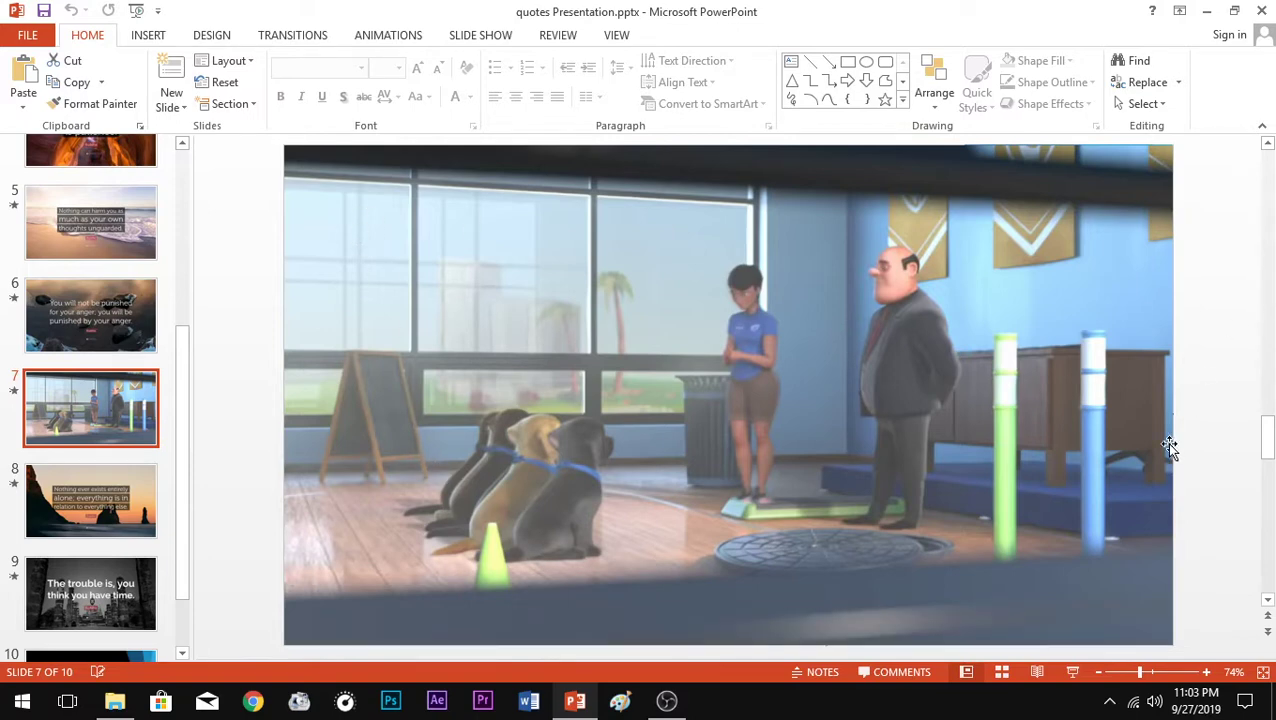
scroll(87, 429, down, 1)
scroll(87, 429, down, 1)
click(80, 606)
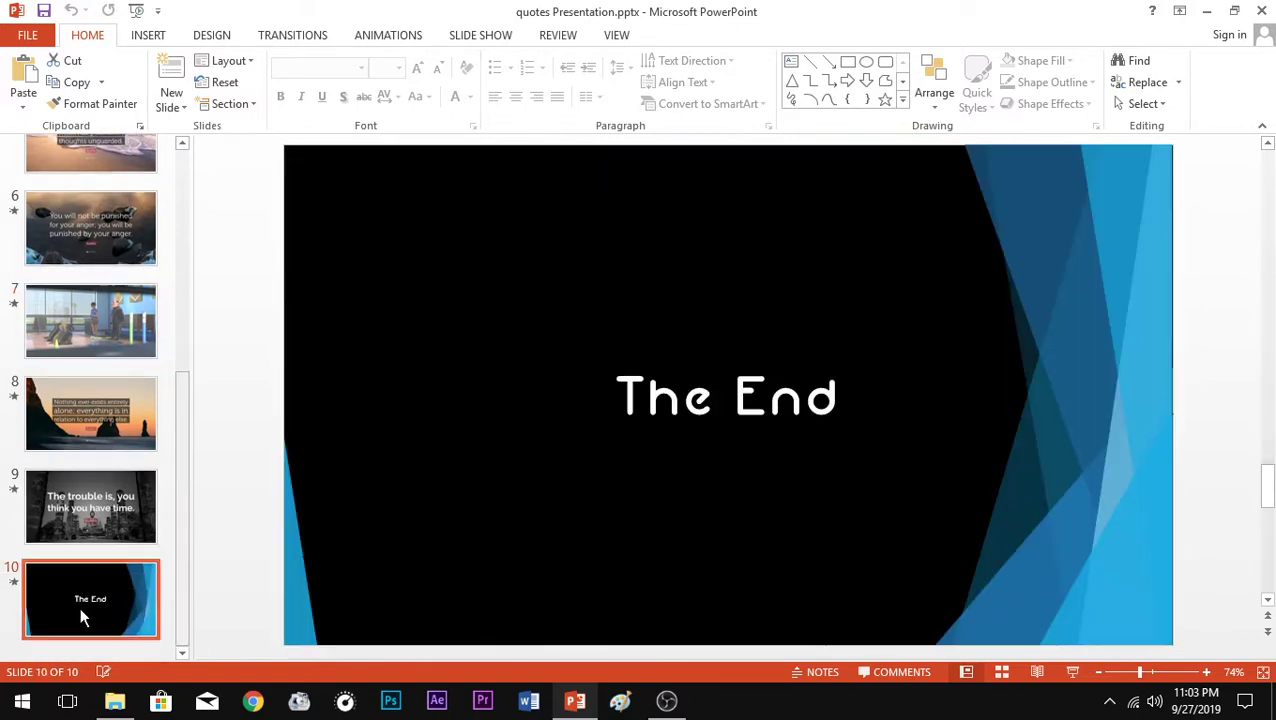
scroll(125, 359, up, 5)
scroll(86, 197, up, 1)
click(86, 197)
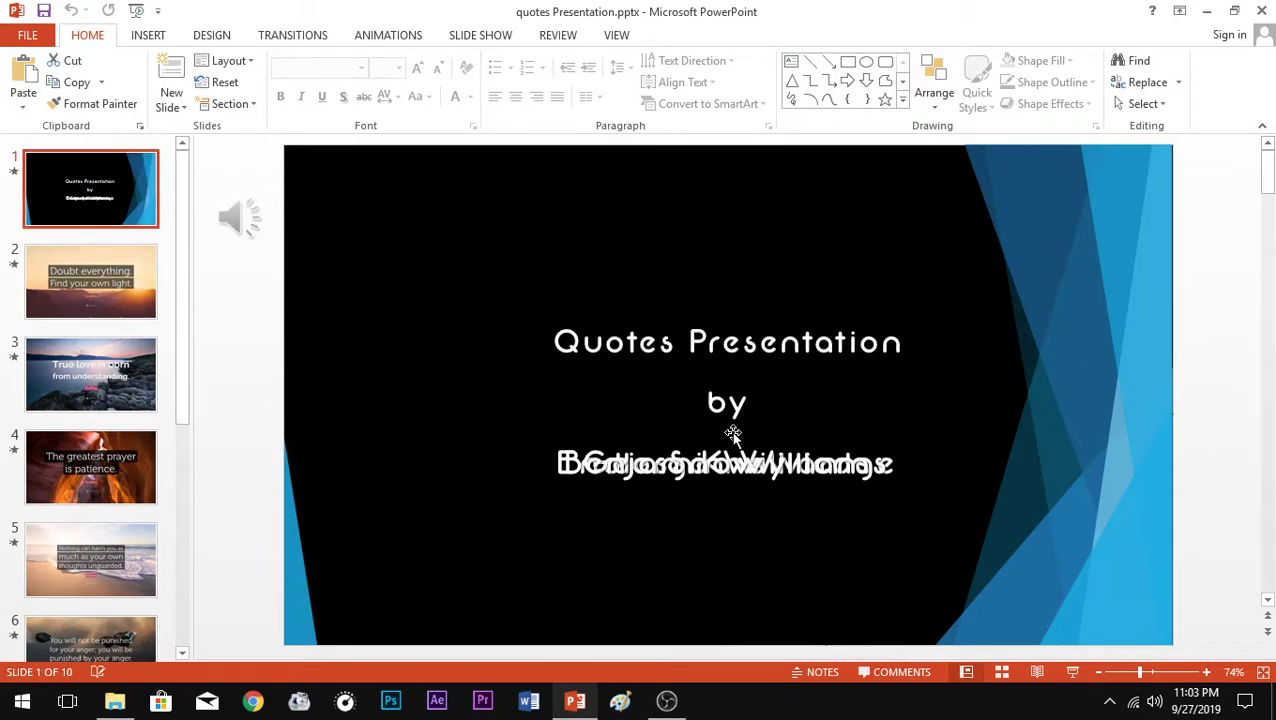
Delete the overlapping text boxes so the title reads 'Quotes Presentation by Endless Knowledge'
click(653, 486)
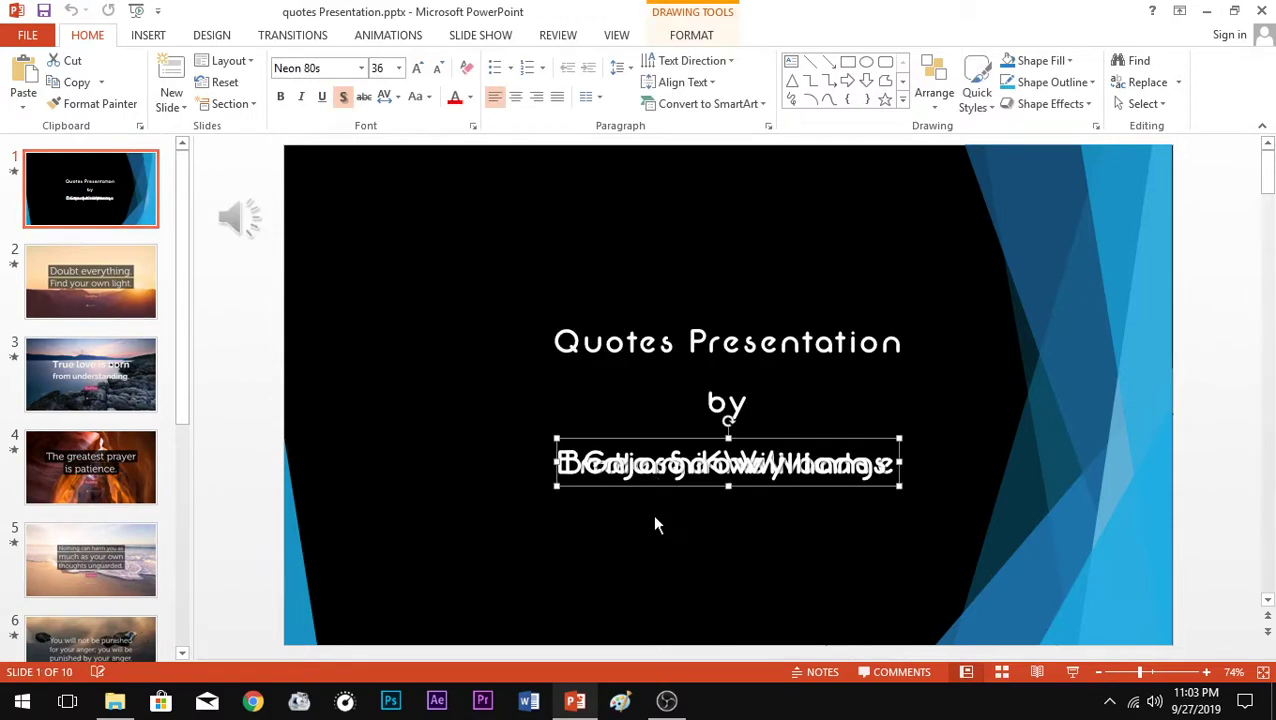
click(655, 520)
click(666, 487)
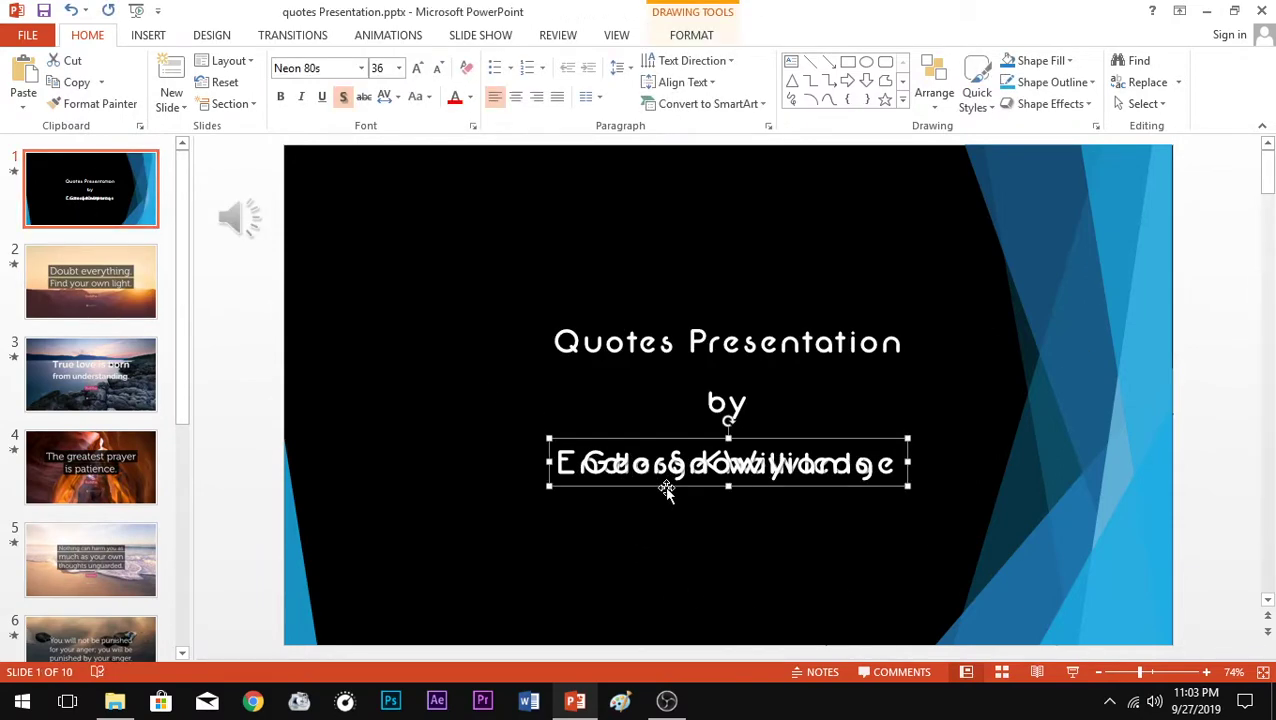
click(666, 472)
click(655, 438)
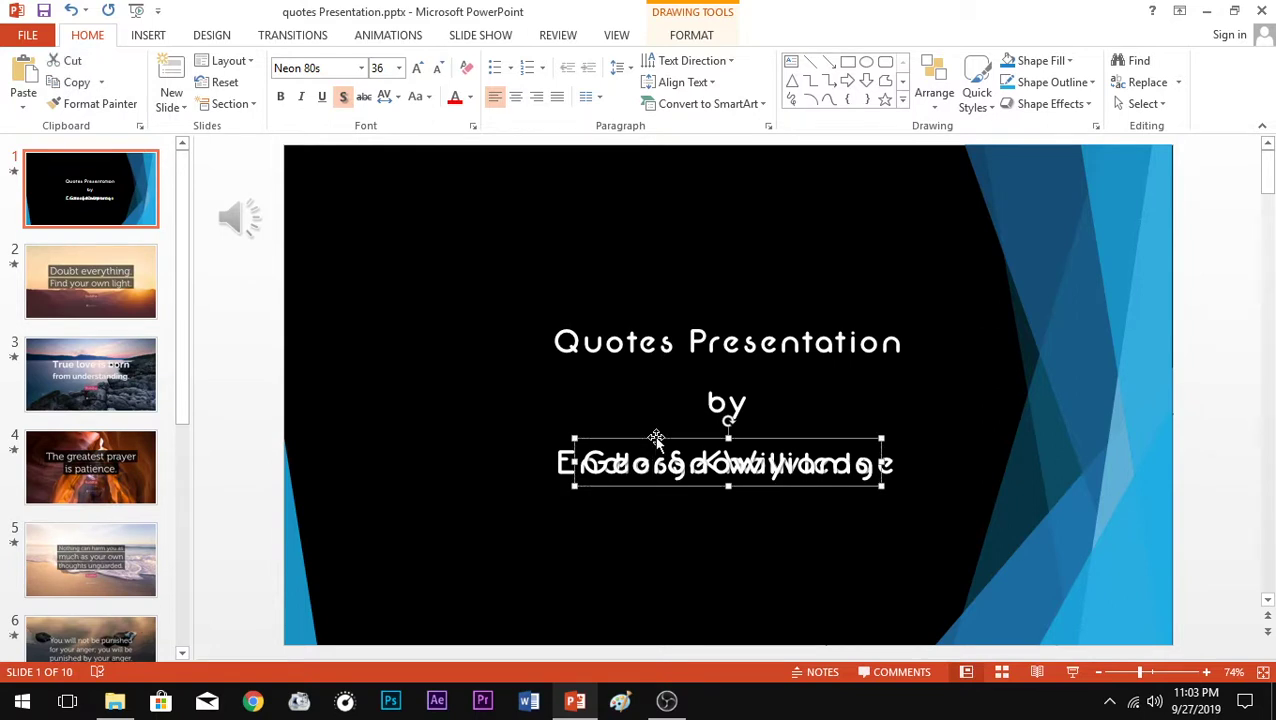
key(Delete)
click(690, 462)
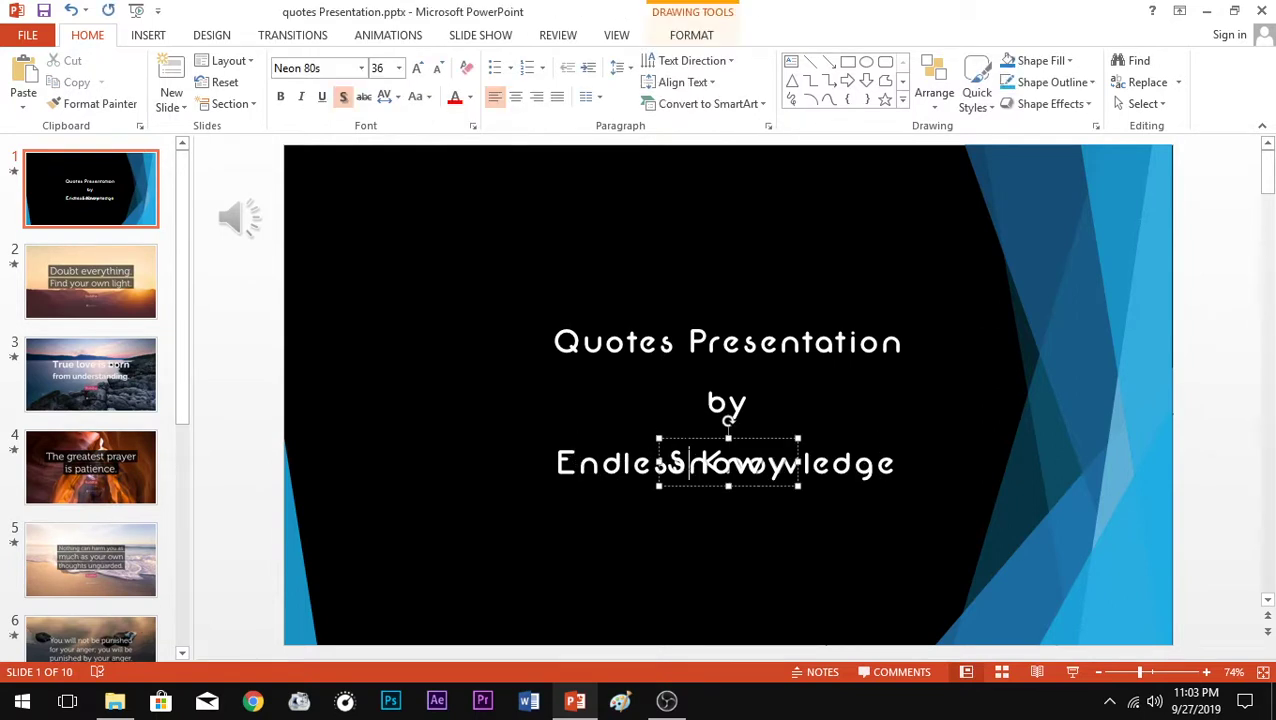
key(Escape)
key(Delete)
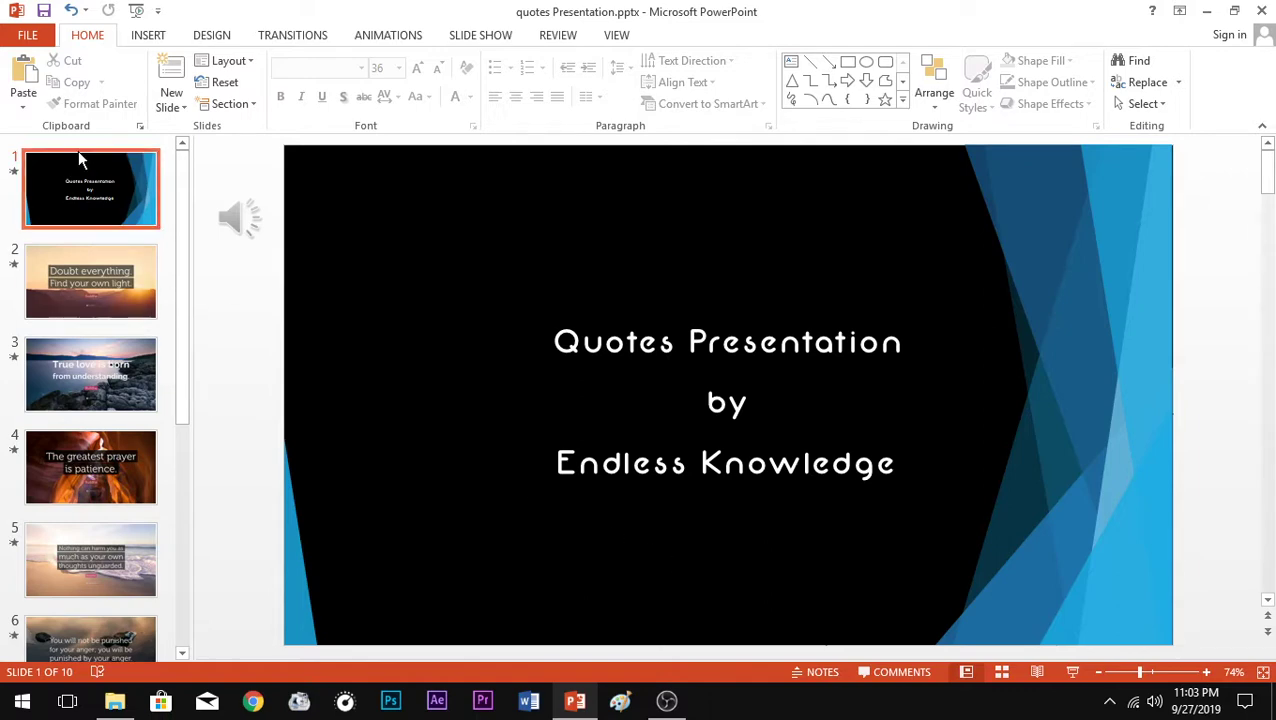
Save the current slide only to F: as JPEG File Interchange Format, quotes Presentation.jpg
click(33, 36)
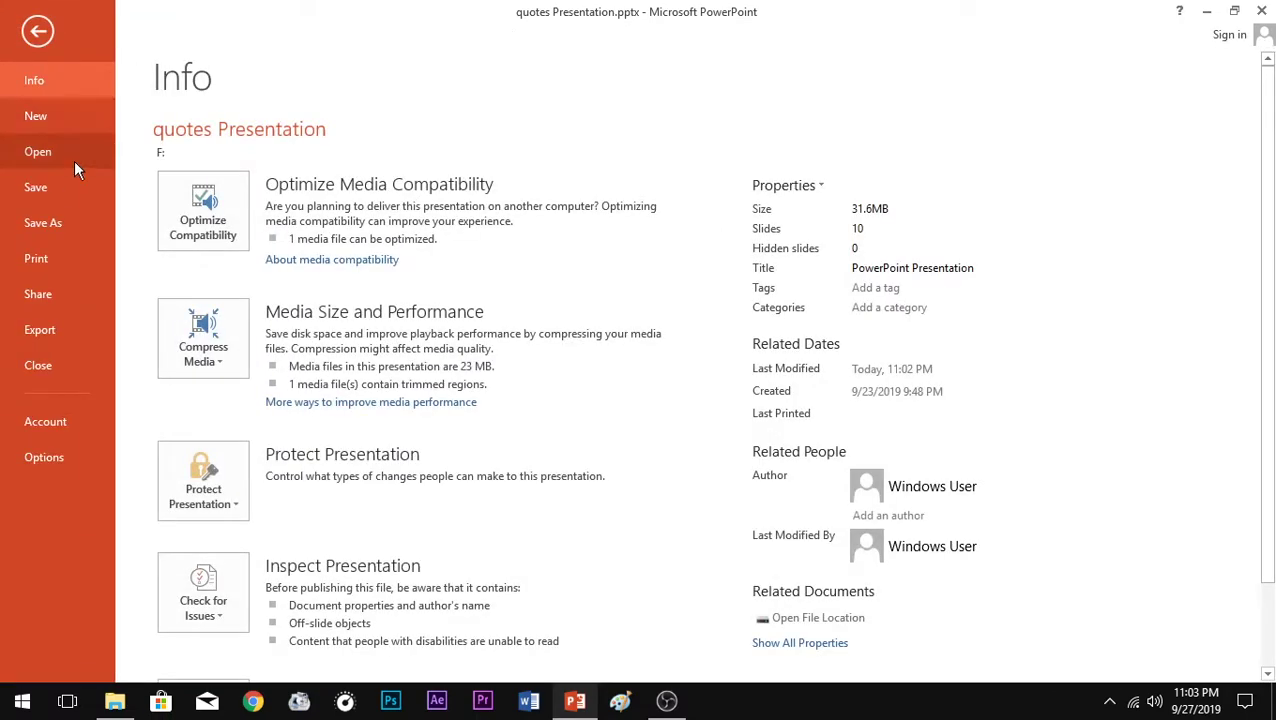
click(70, 222)
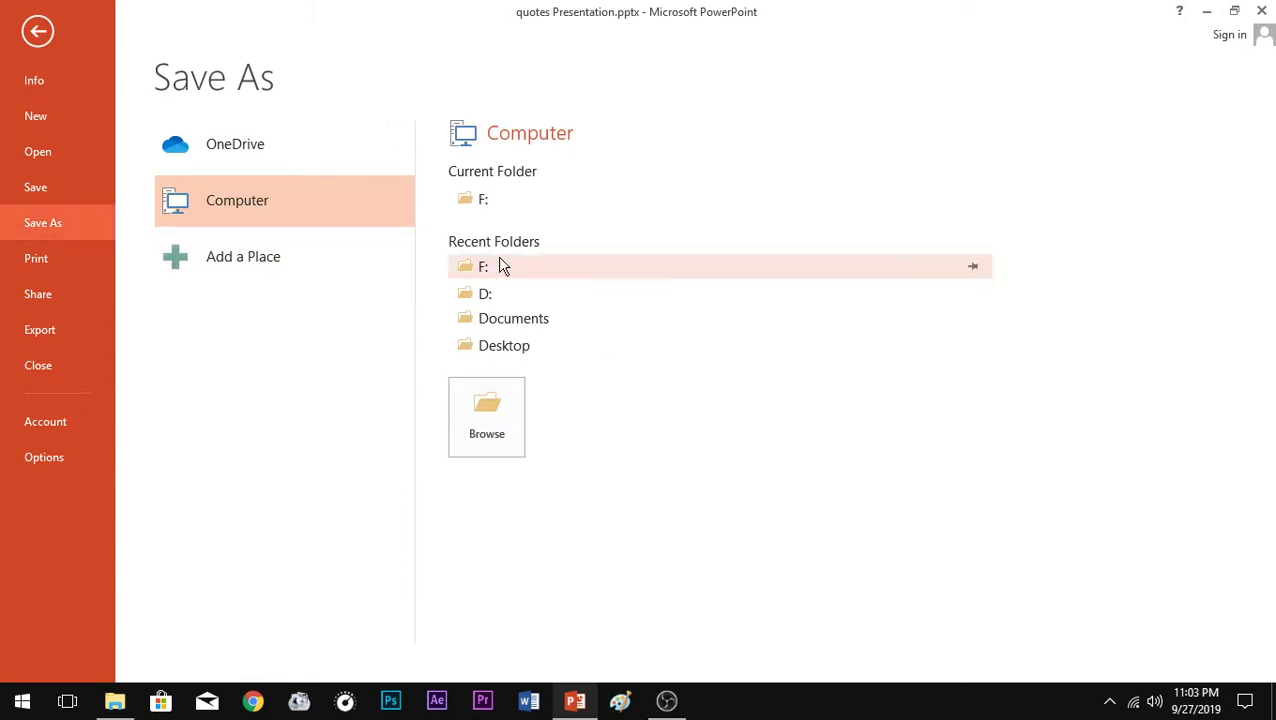
click(498, 215)
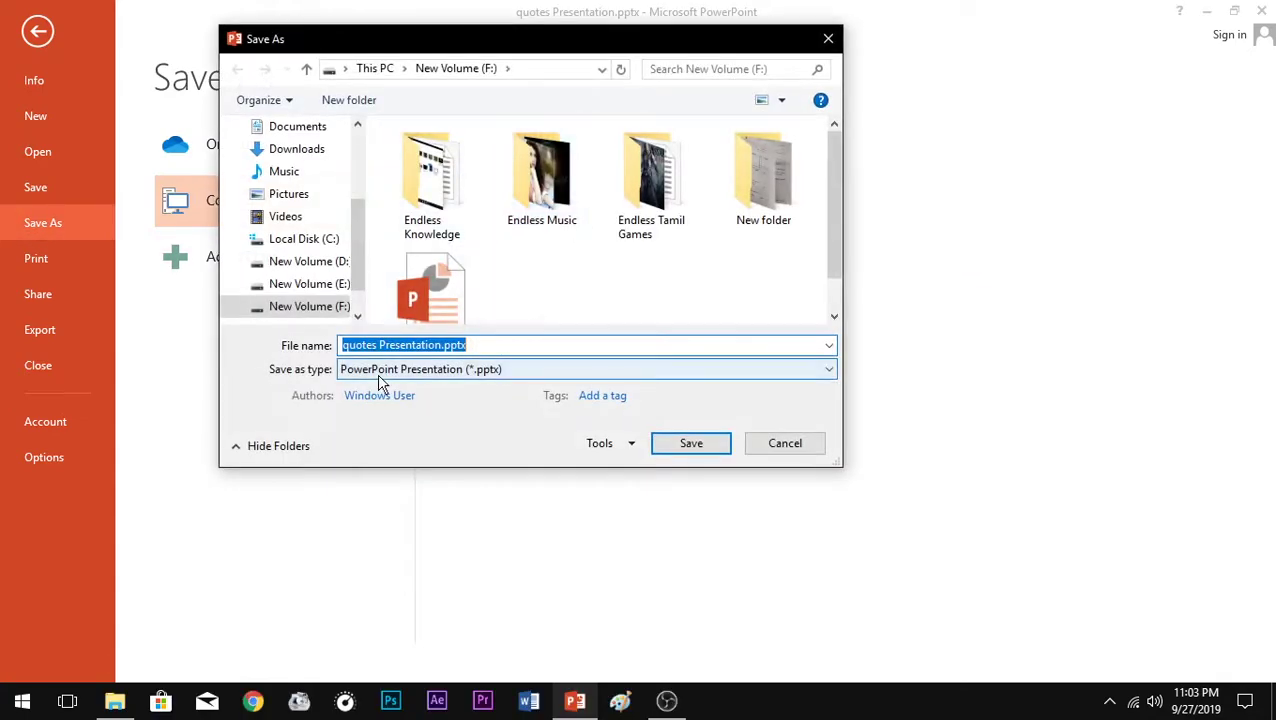
click(380, 370)
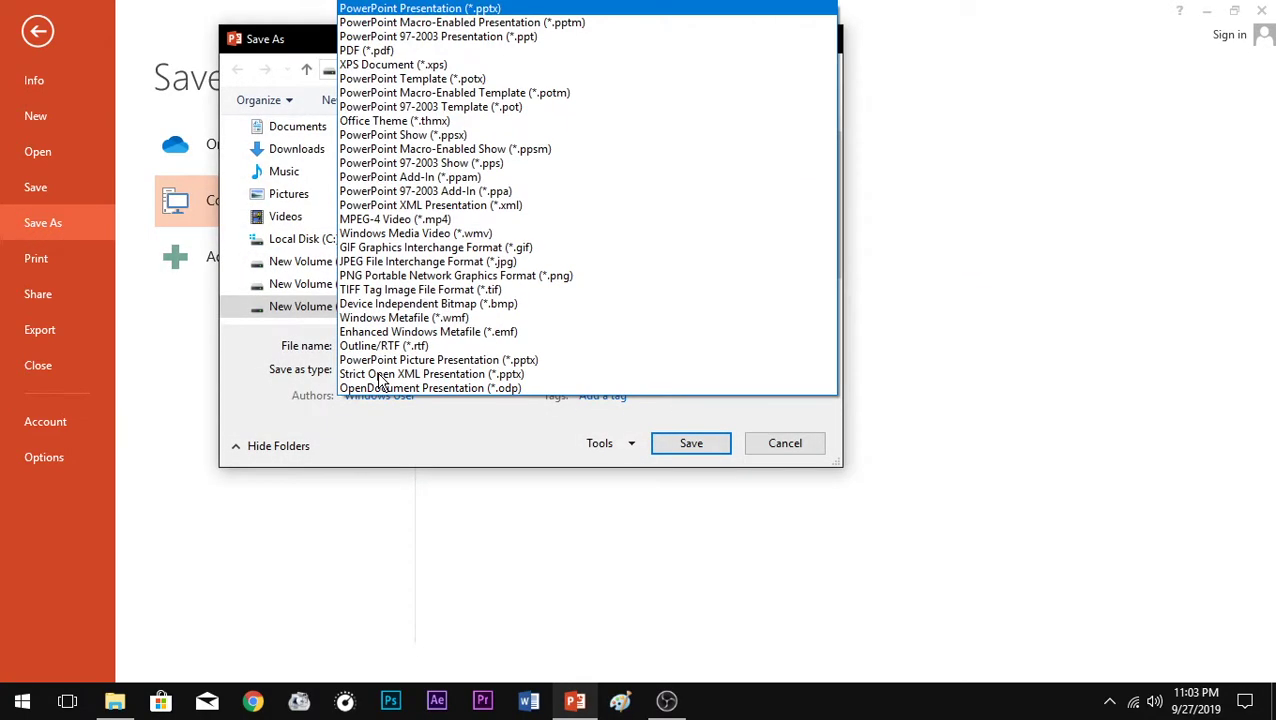
click(503, 266)
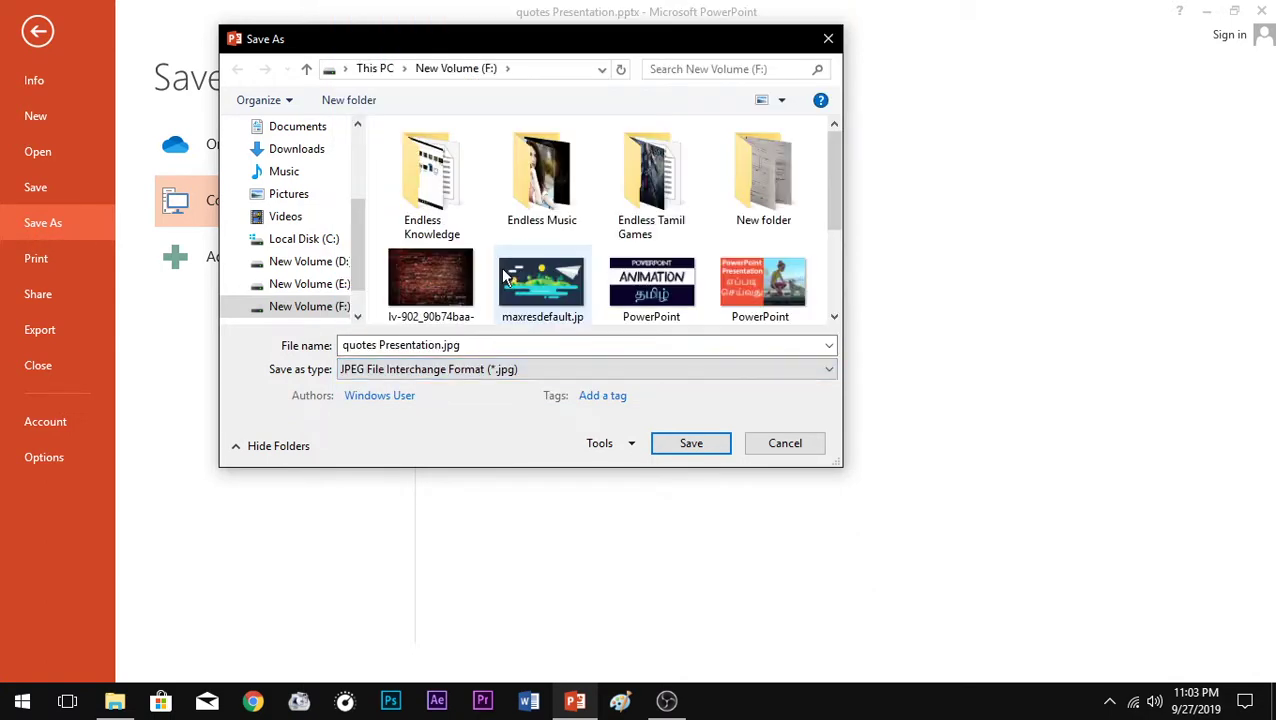
click(705, 446)
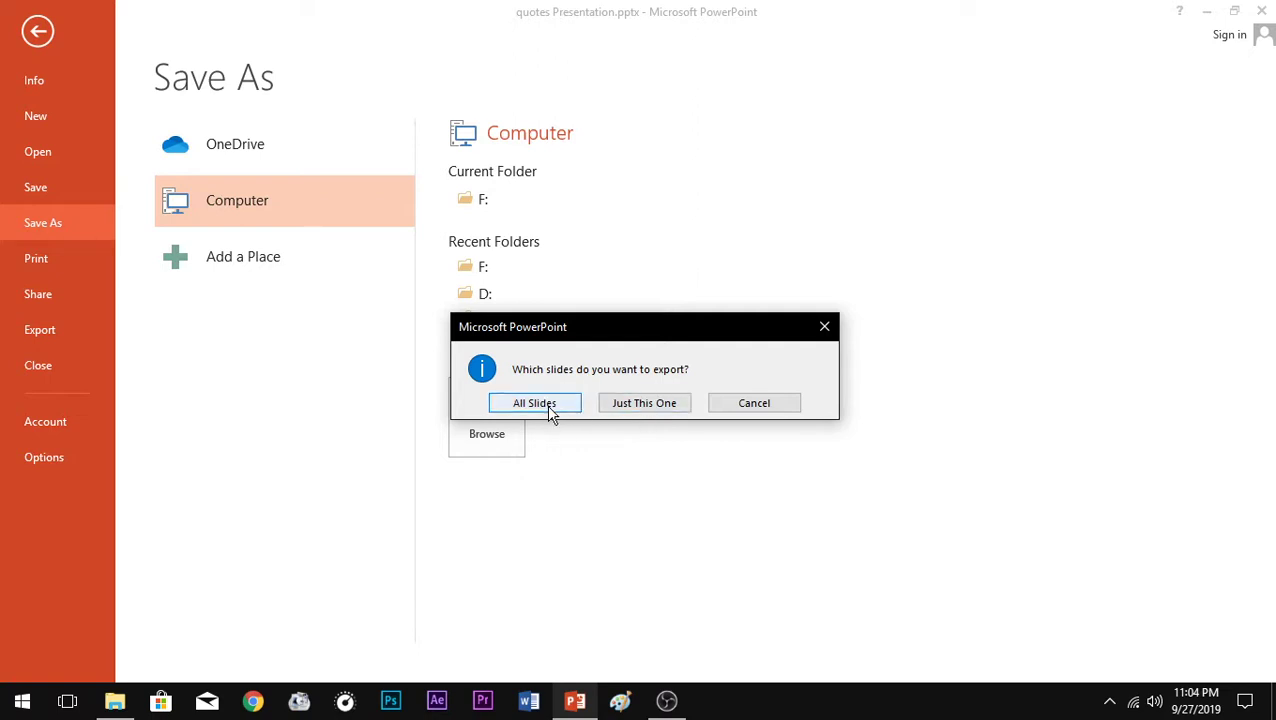
click(650, 404)
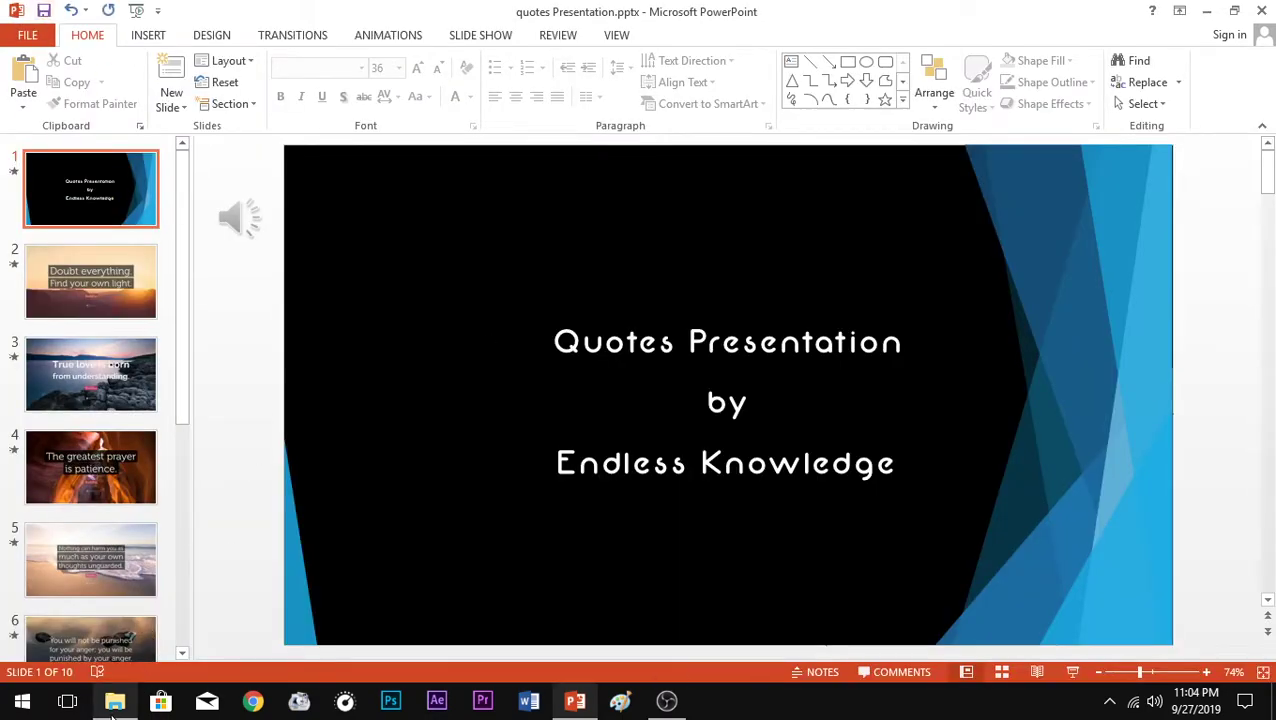
View the exported quotes Presentation.jpg from drive F in Photos, then close the viewer
click(114, 703)
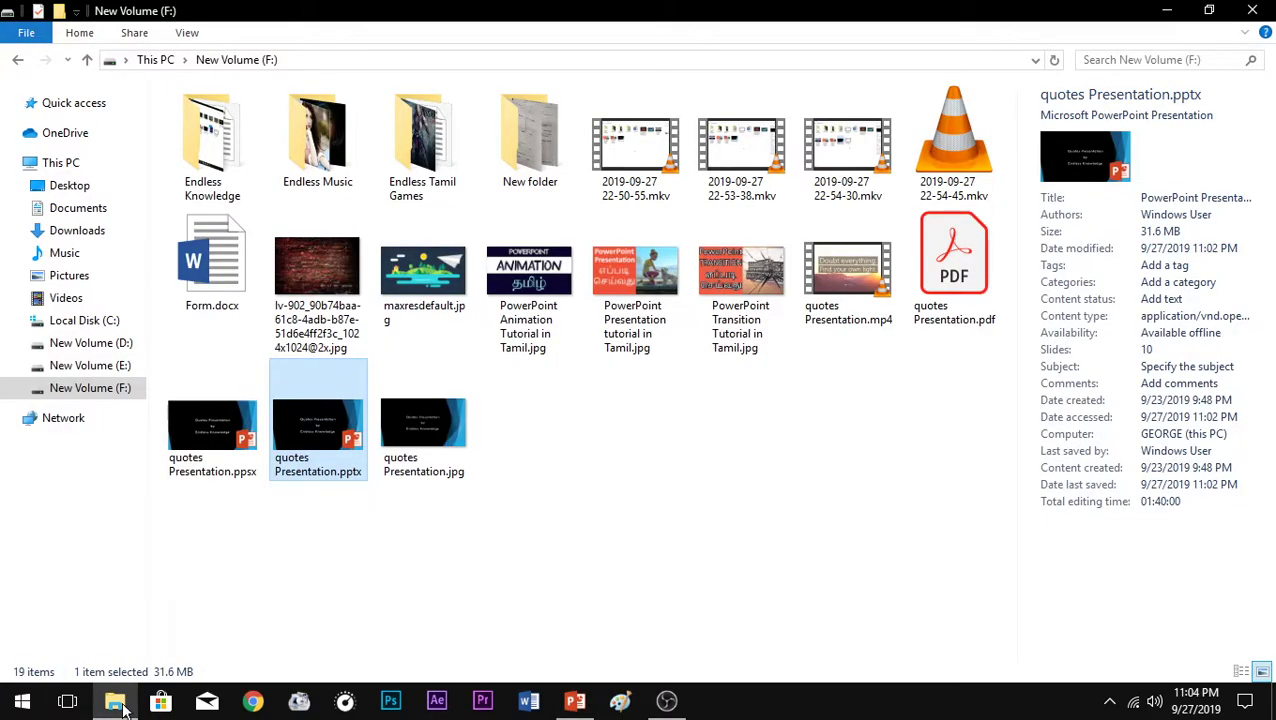
double_click(430, 468)
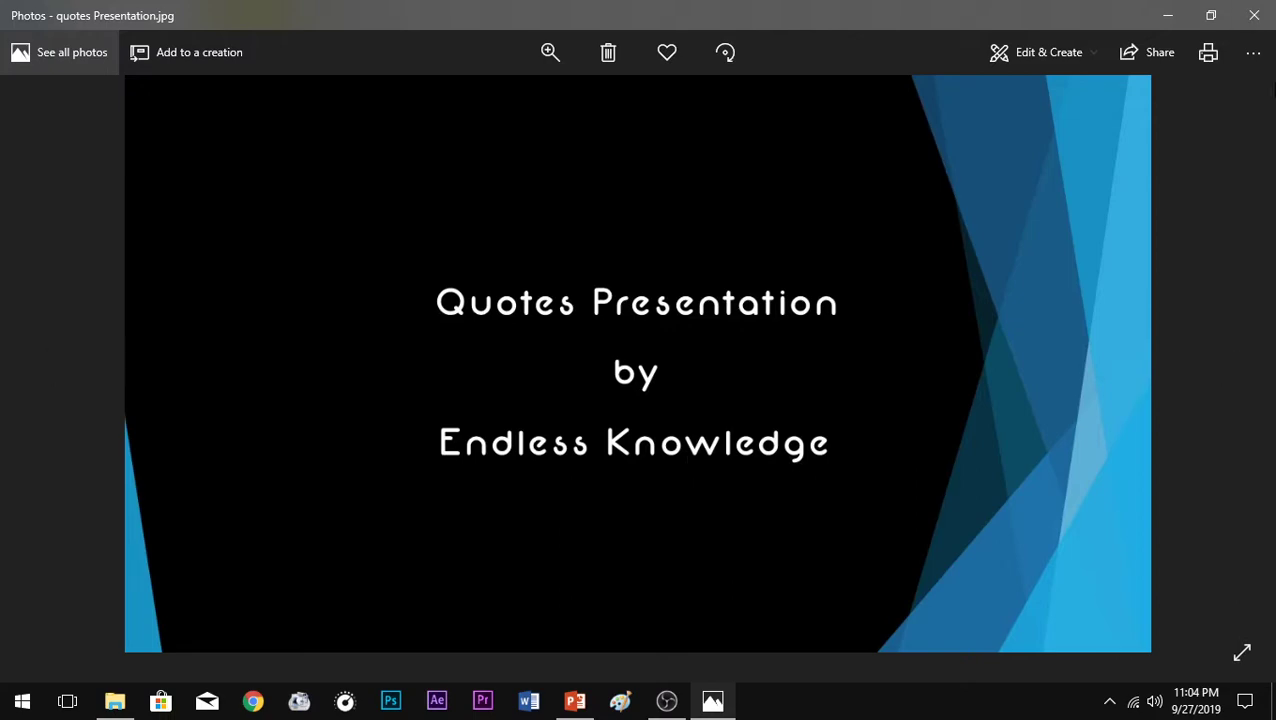
key(alt+F4)
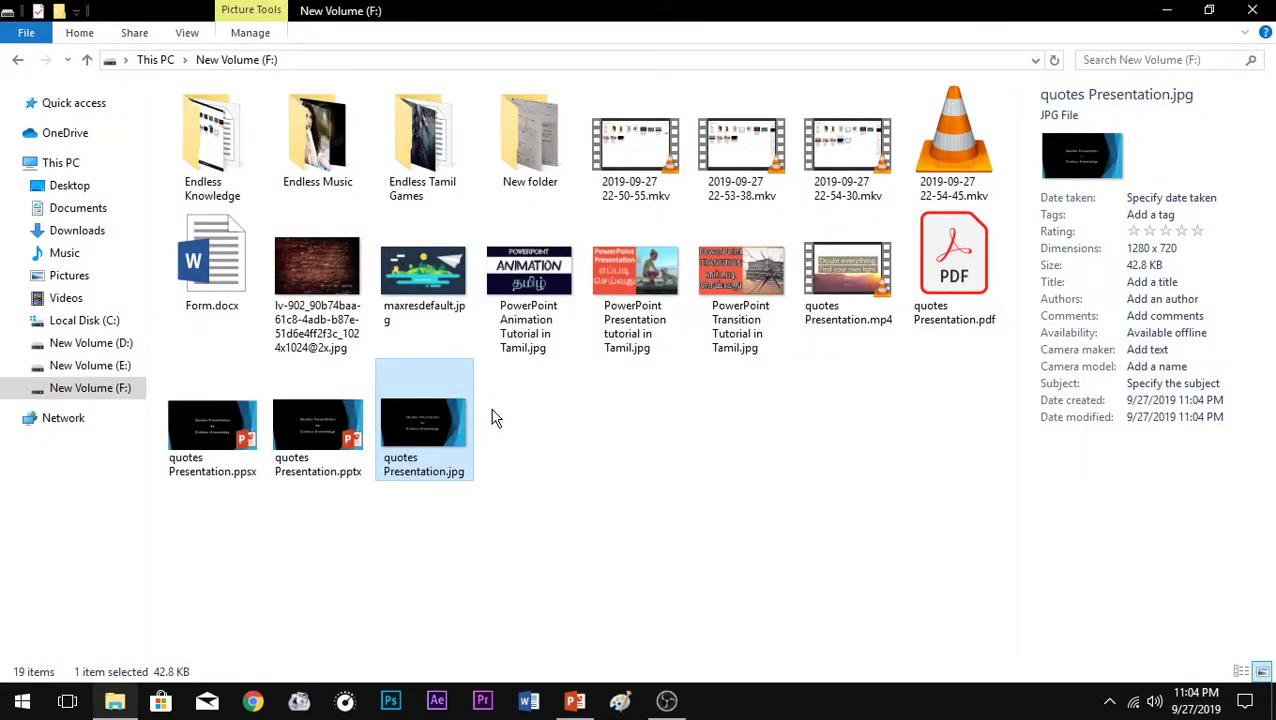
Select quotes Presentation.pptx in the drive F folder
click(352, 420)
click(420, 414)
click(318, 447)
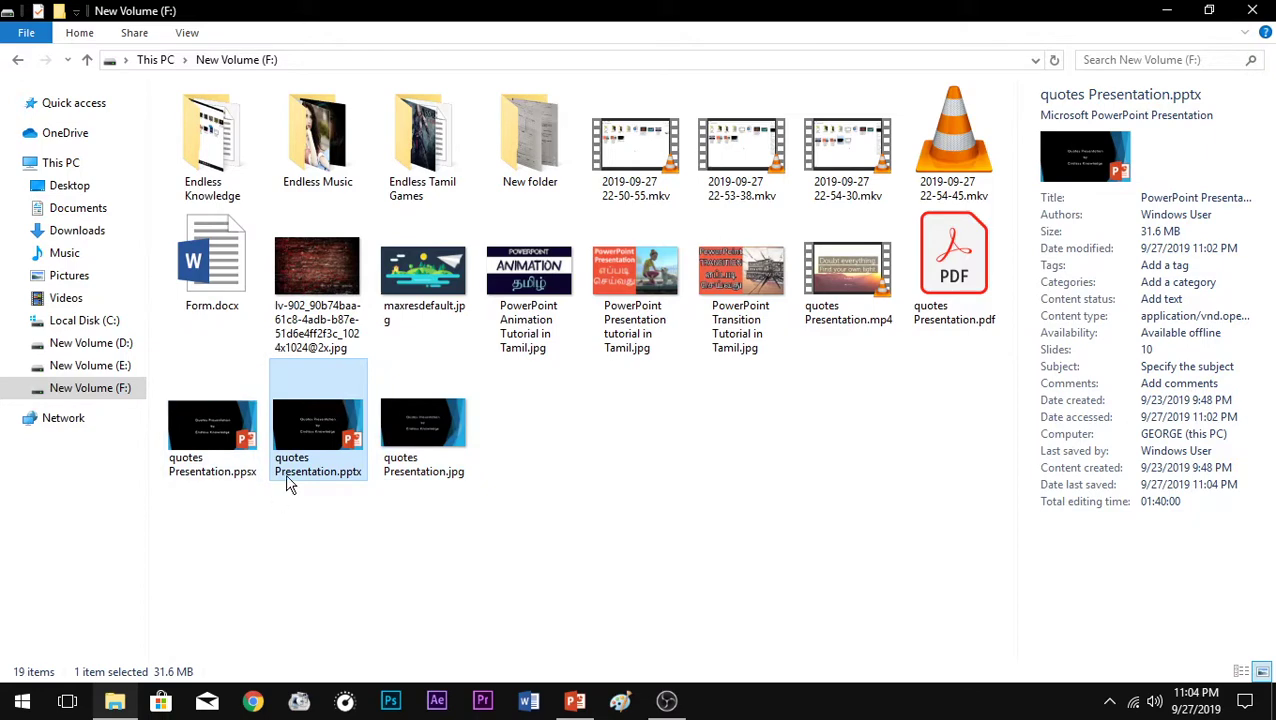
double_click(355, 478)
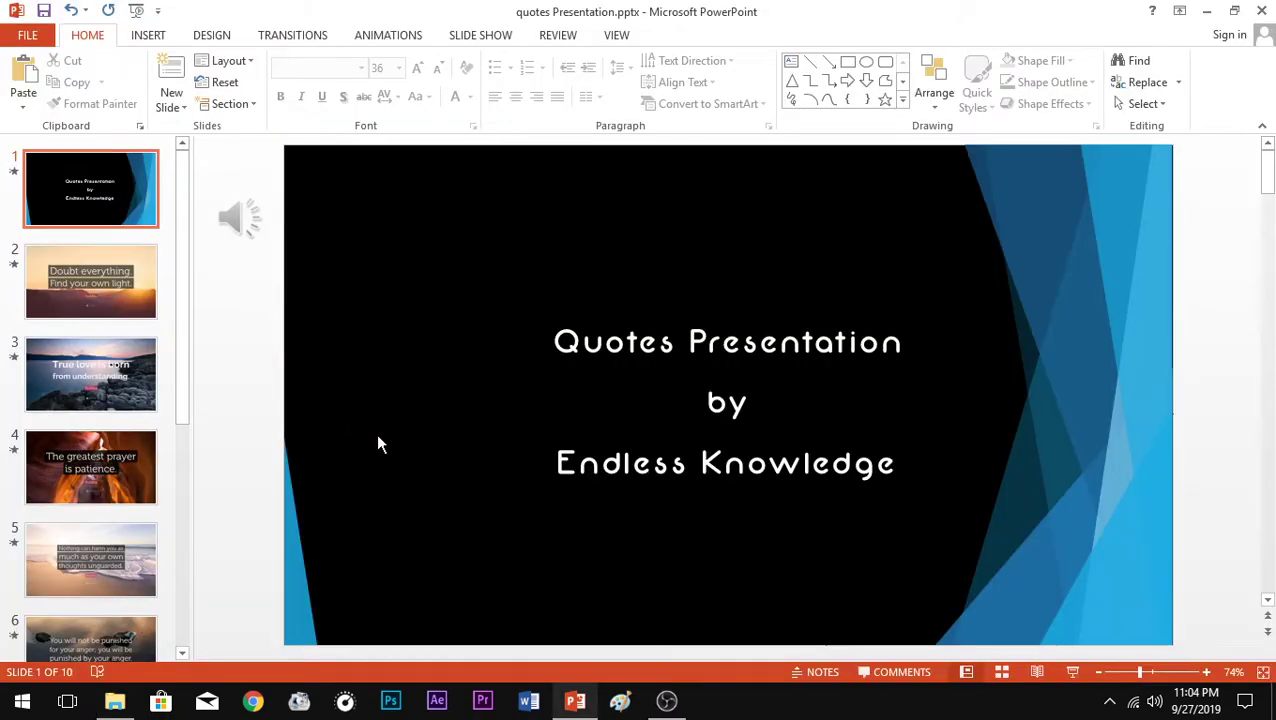
click(28, 35)
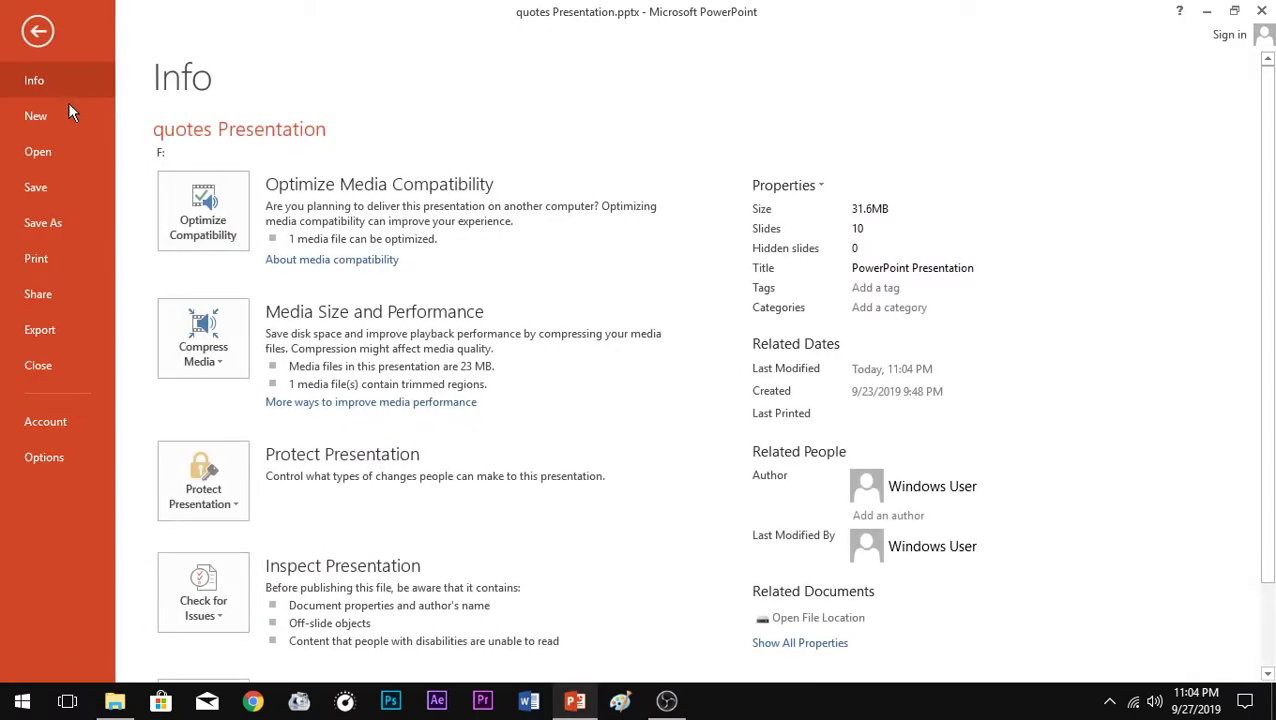
click(42, 224)
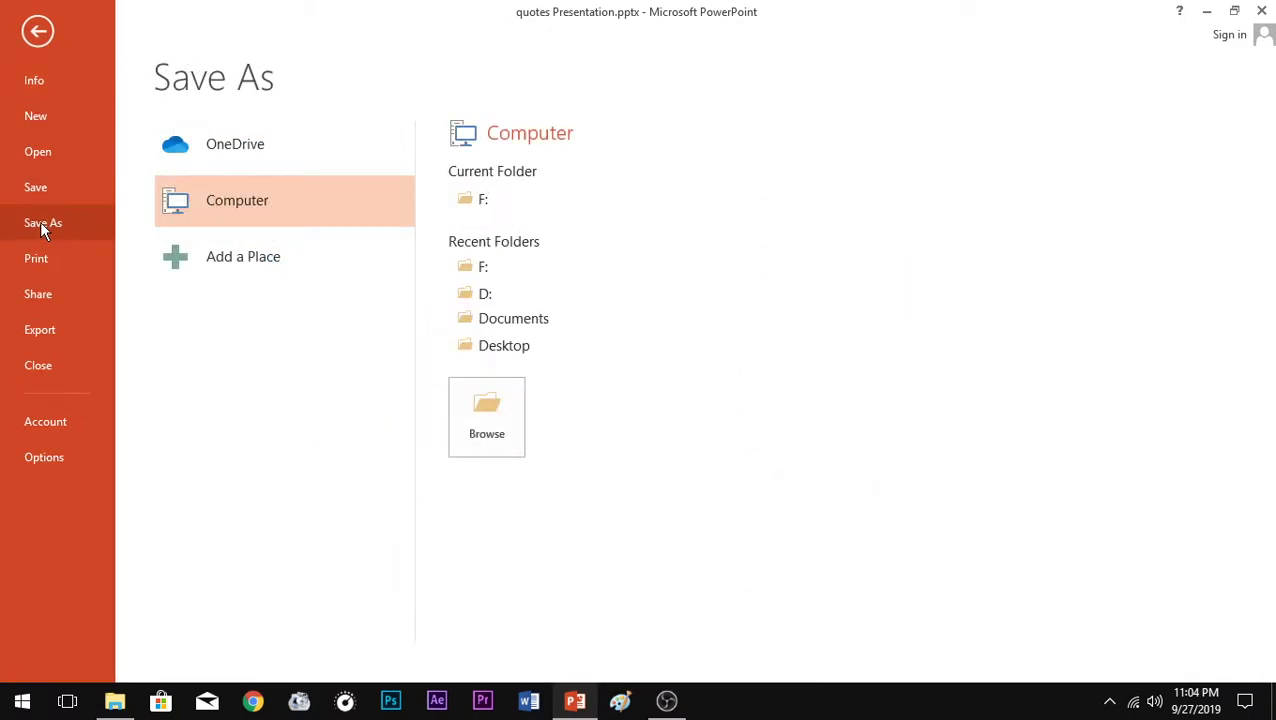
click(499, 199)
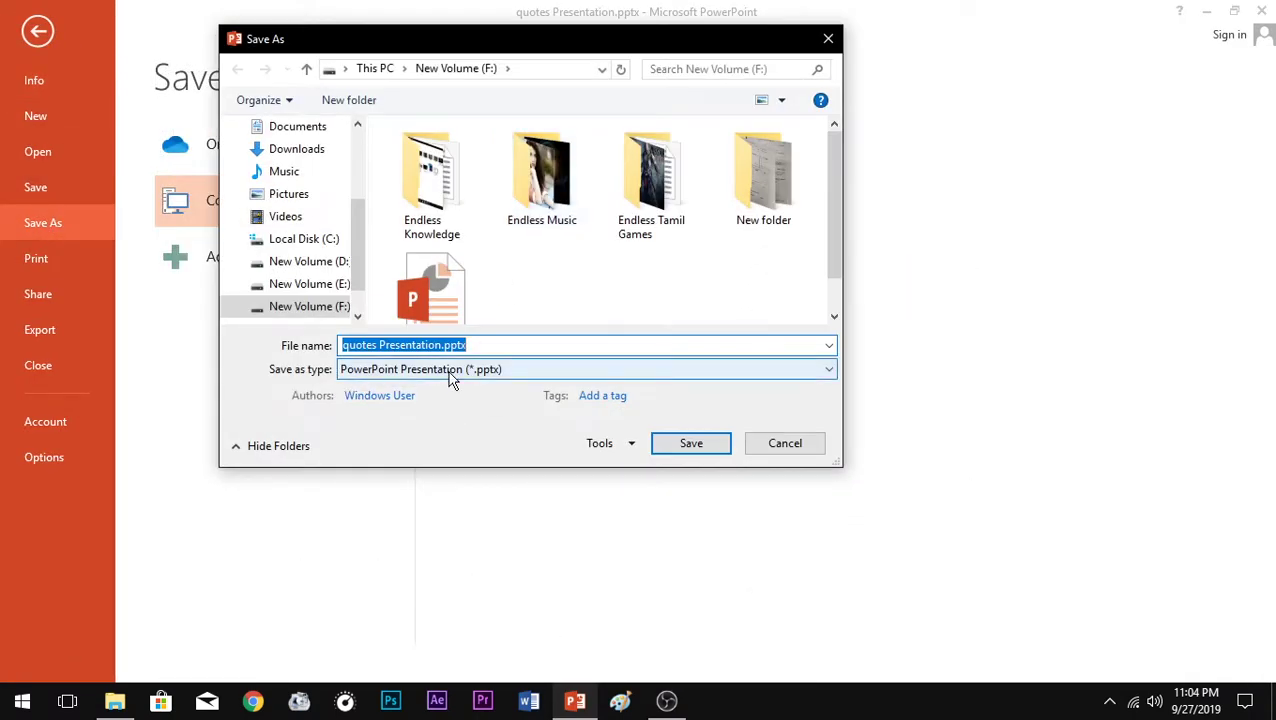
click(450, 378)
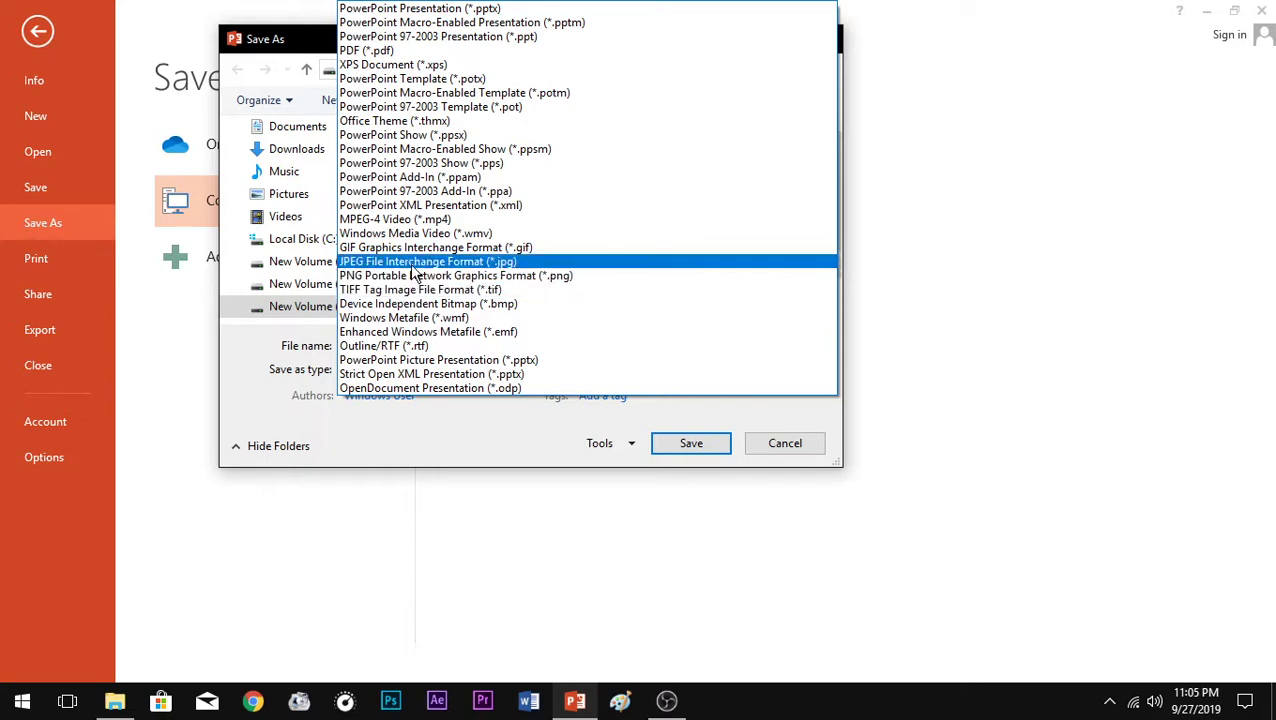
click(776, 443)
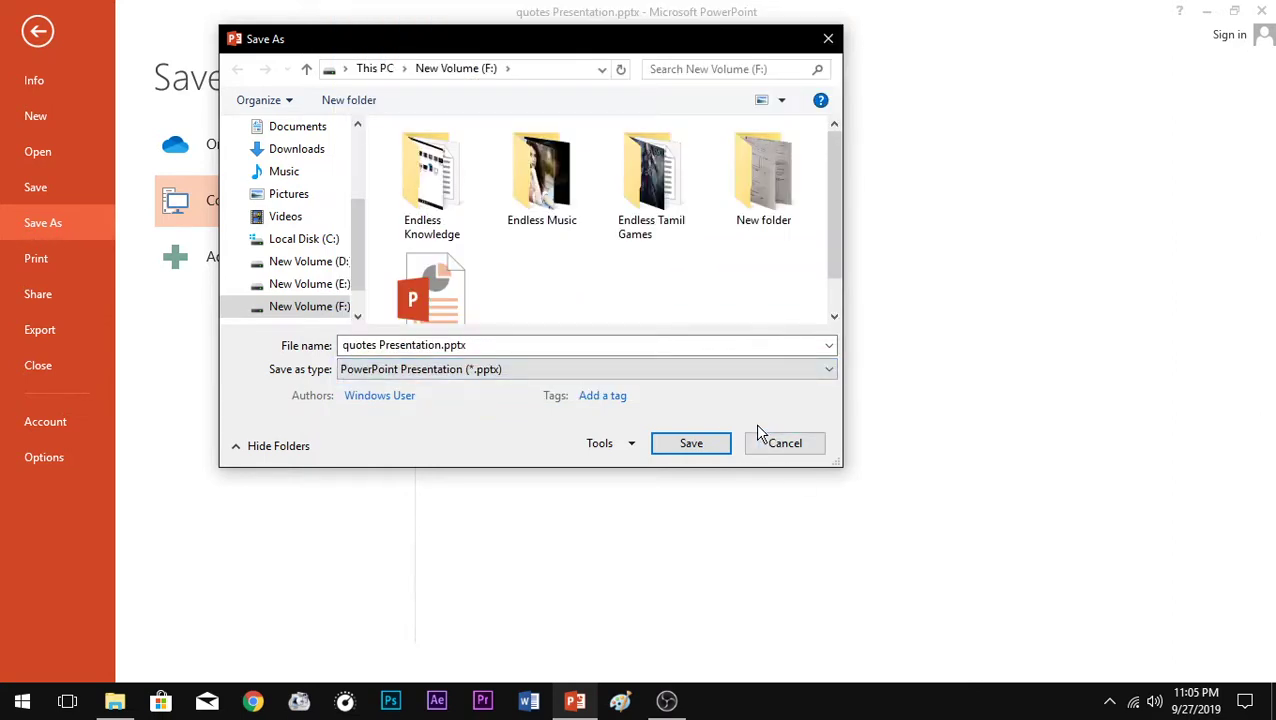
click(758, 435)
click(36, 33)
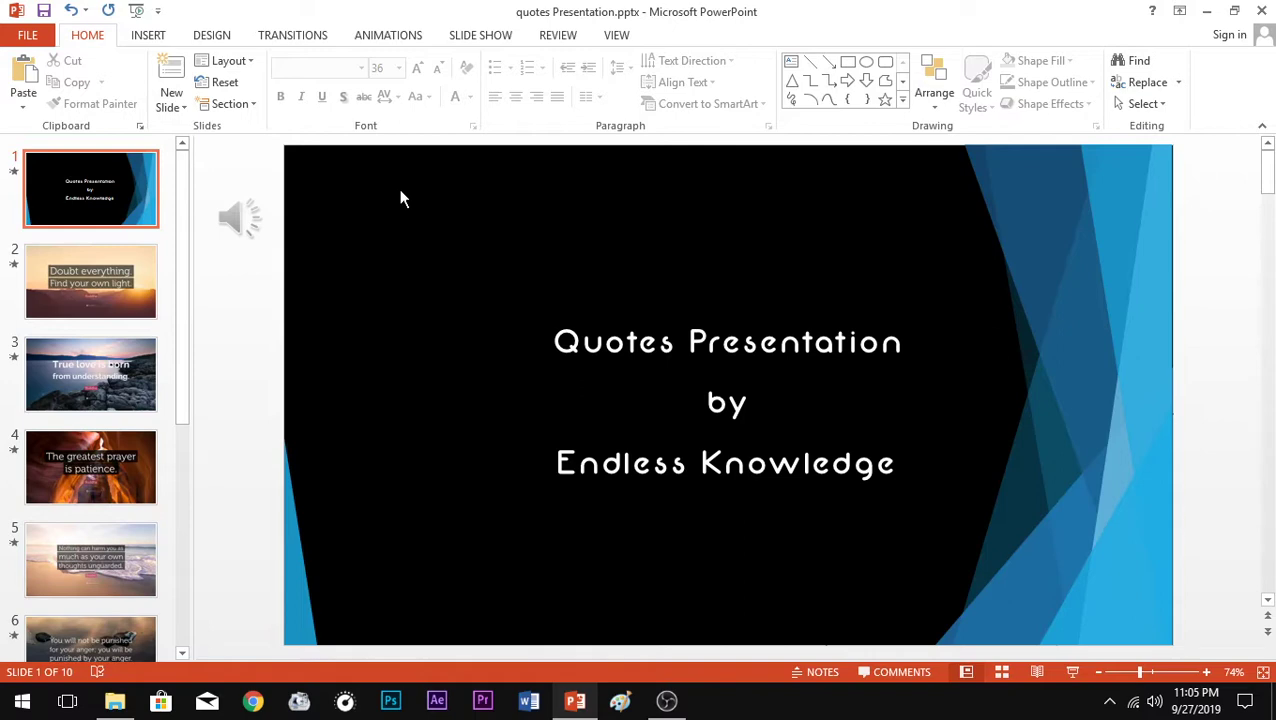
click(1261, 10)
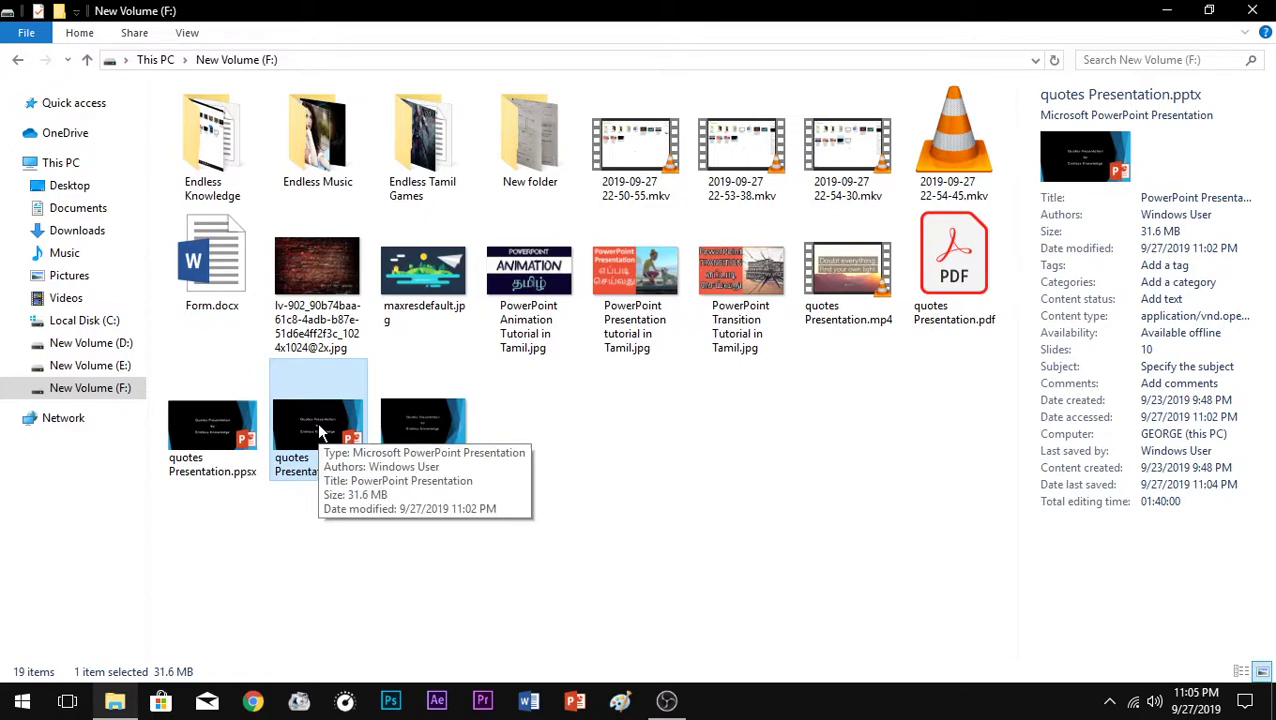
double_click(321, 432)
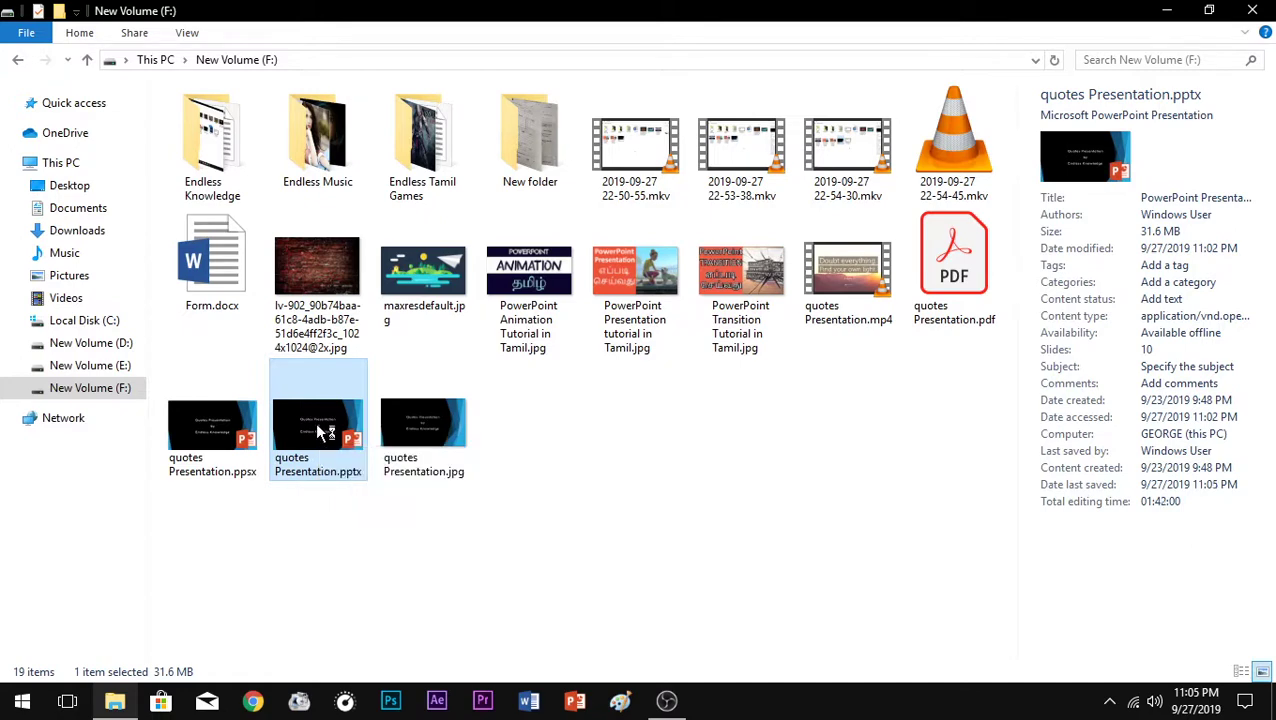